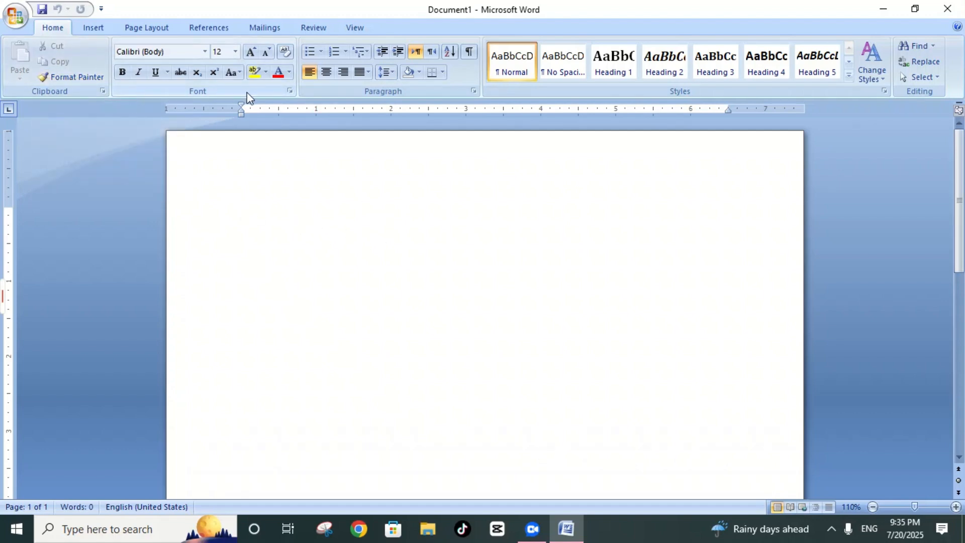
Step: Generate three paragraphs of sample text in the blank document with =rand()
{"action": "type", "text": "="}
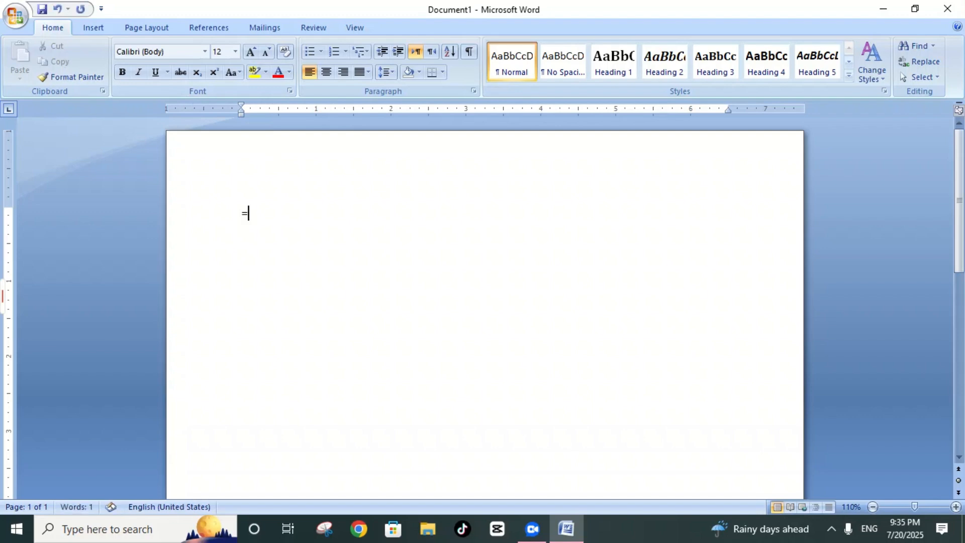
{"action": "type", "text": "rand"}
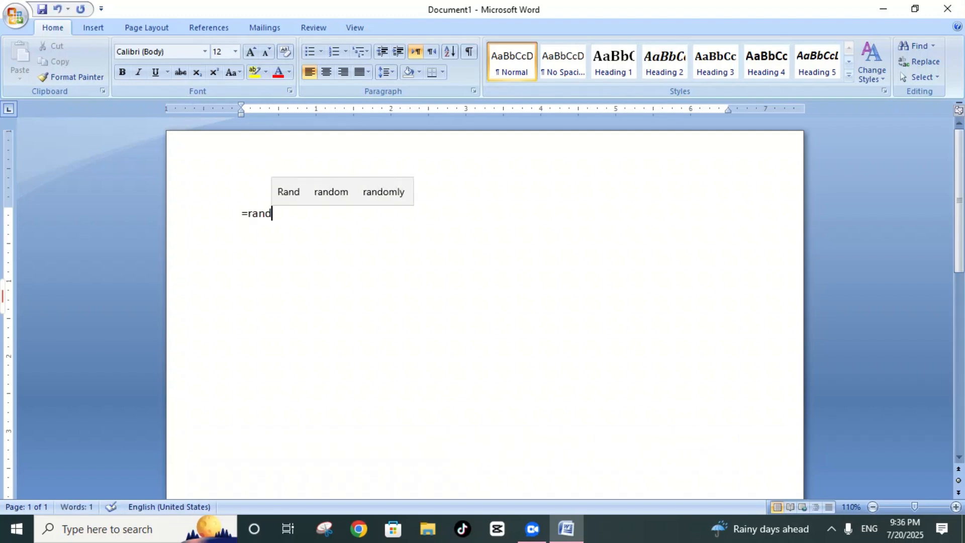
{"action": "type", "text": "()"}
{"action": "key", "text": "Return"}
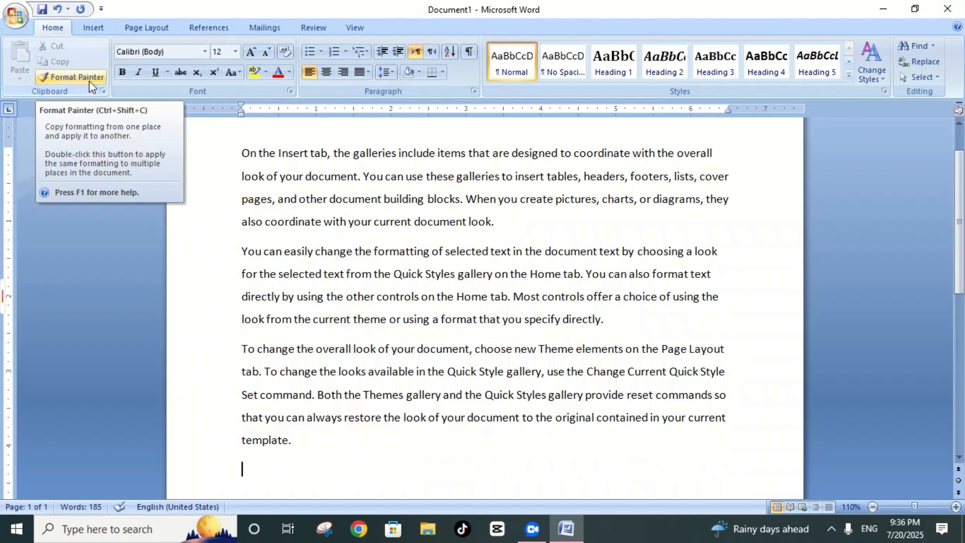
Step: Format the opening text of the first paragraph, through "insert tables,", in Arial Black at size 16
{"action": "left_click", "coordinate": [238, 152]}
{"action": "left_click_drag", "start_coordinate": [238, 151], "coordinate": [581, 176]}
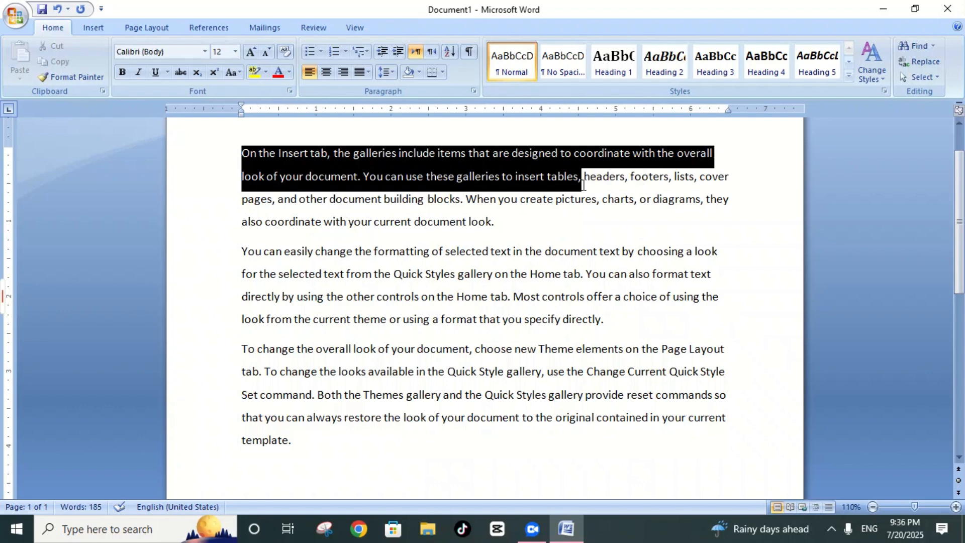
{"action": "left_click", "coordinate": [249, 53]}
{"action": "left_click", "coordinate": [250, 52]}
{"action": "left_click", "coordinate": [249, 52]}
{"action": "left_click", "coordinate": [250, 52]}
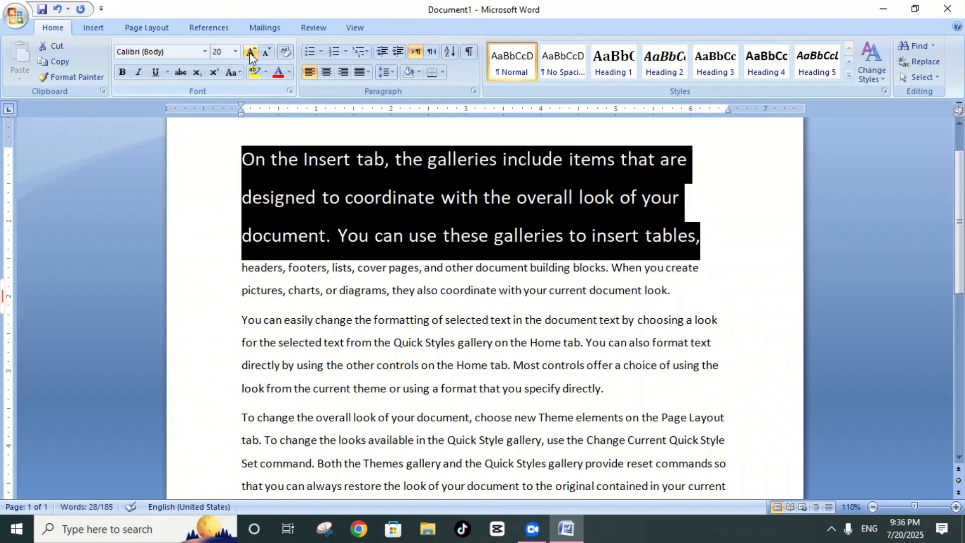
{"action": "left_click", "coordinate": [205, 53]}
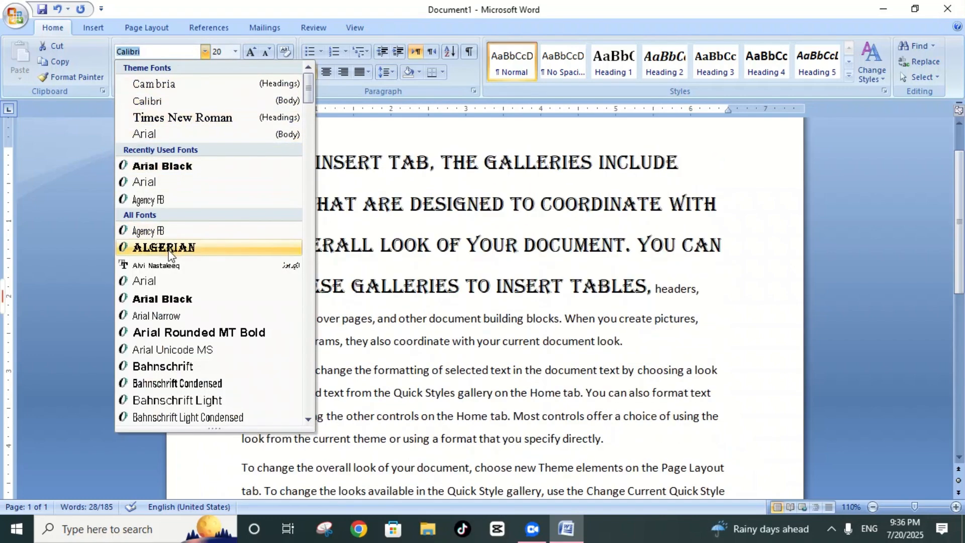
{"action": "left_click", "coordinate": [166, 299]}
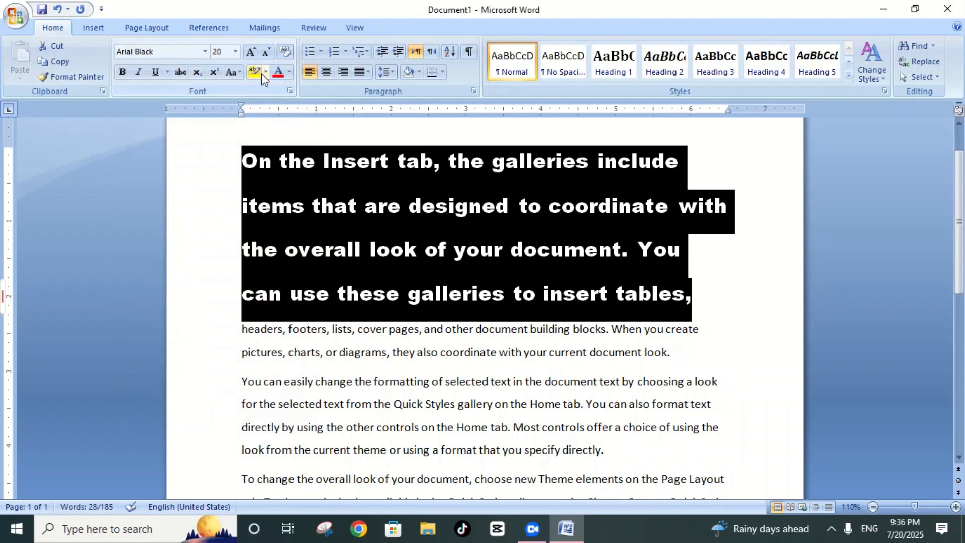
{"action": "left_click", "coordinate": [234, 51]}
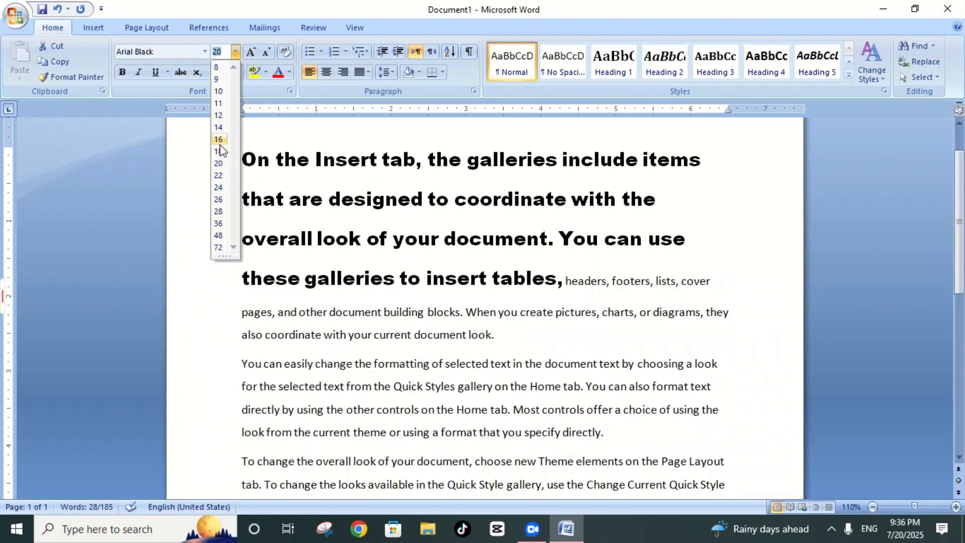
{"action": "left_click", "coordinate": [218, 139]}
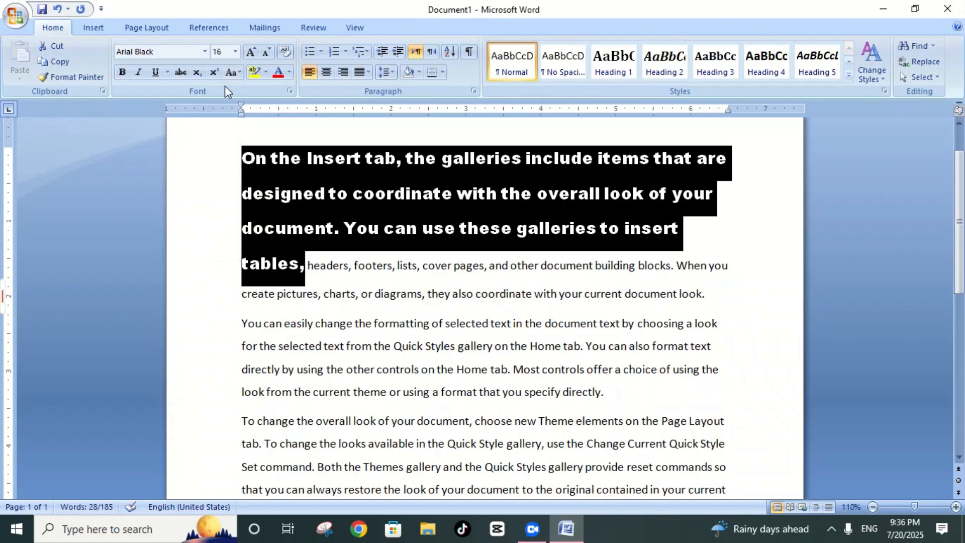
Step: Colour the selected opening text with the standard light blue font colour and deselect it
{"action": "left_click", "coordinate": [289, 73]}
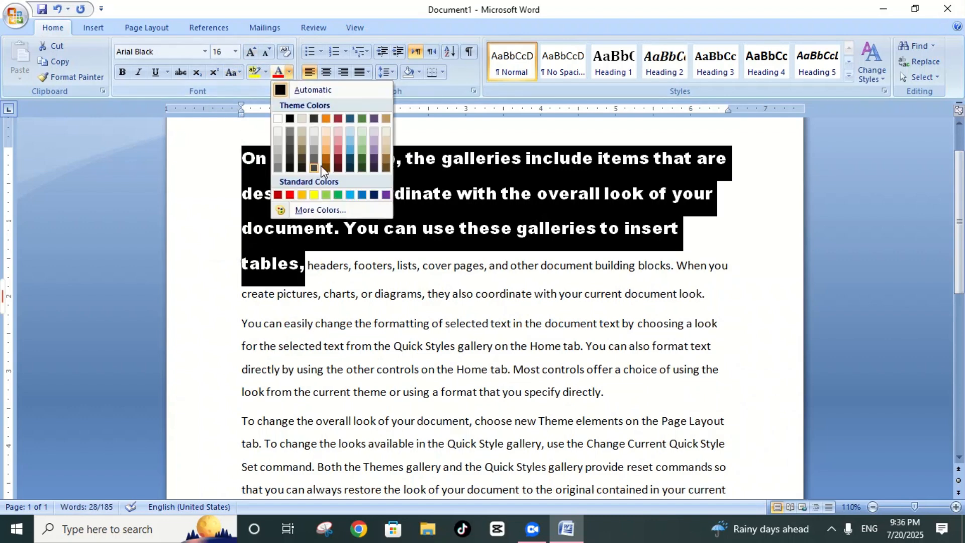
{"action": "left_click", "coordinate": [349, 195]}
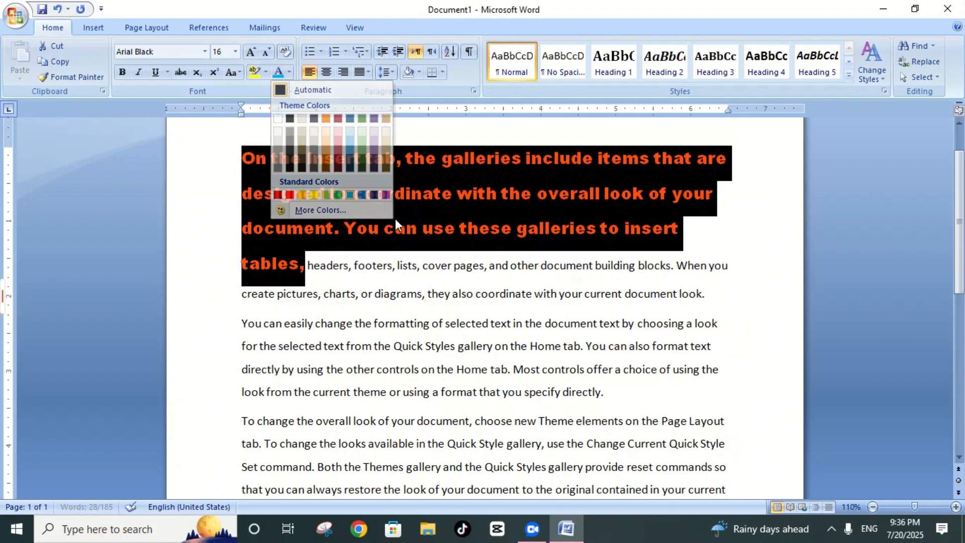
{"action": "left_click", "coordinate": [542, 321]}
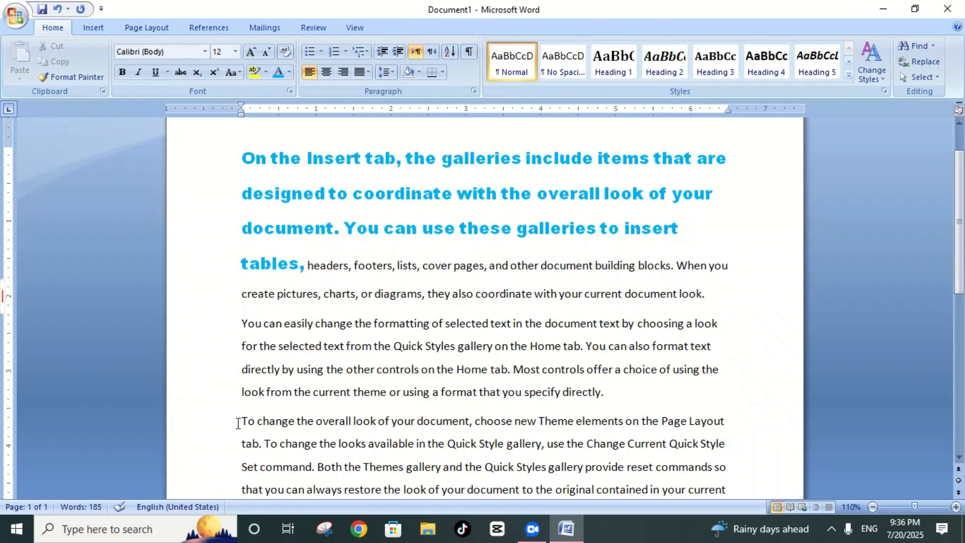
Step: Select the third paragraph's first line and examine its font size, font and font colour choices
{"action": "left_click_drag", "start_coordinate": [241, 421], "coordinate": [724, 432]}
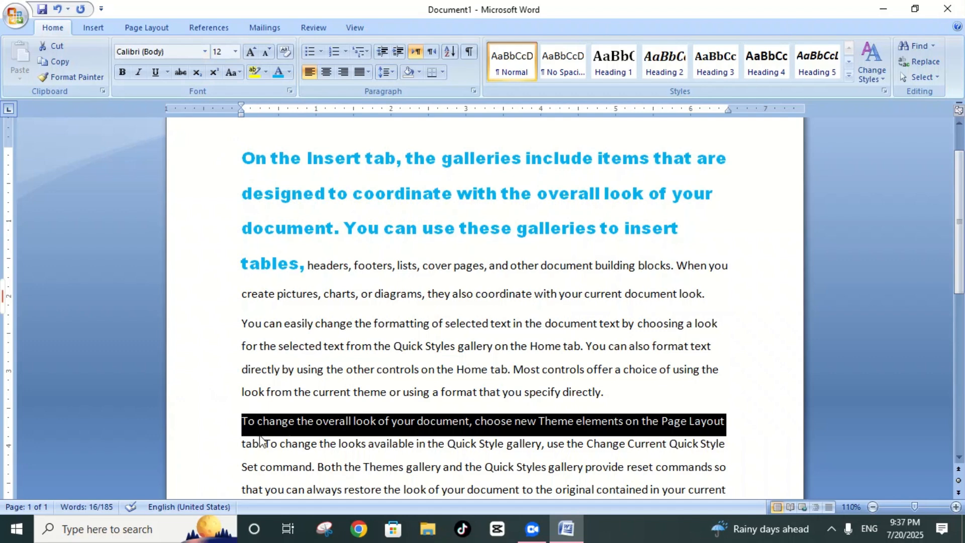
{"action": "left_click", "coordinate": [234, 50]}
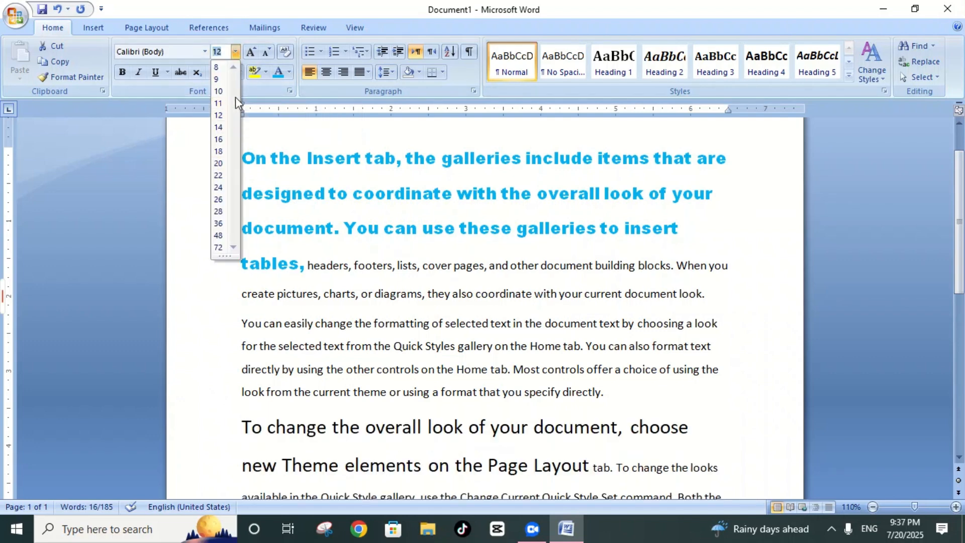
{"action": "left_click", "coordinate": [282, 137]}
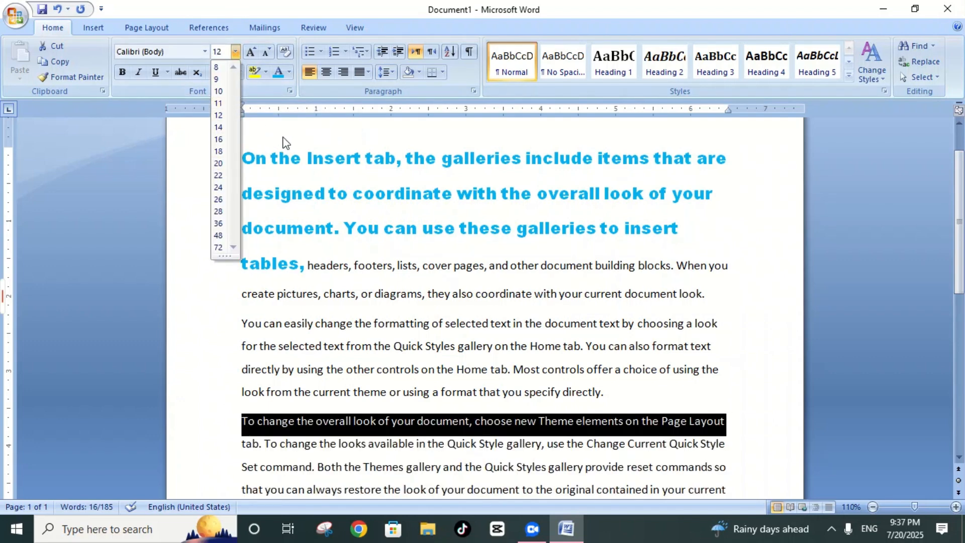
{"action": "left_click", "coordinate": [205, 51]}
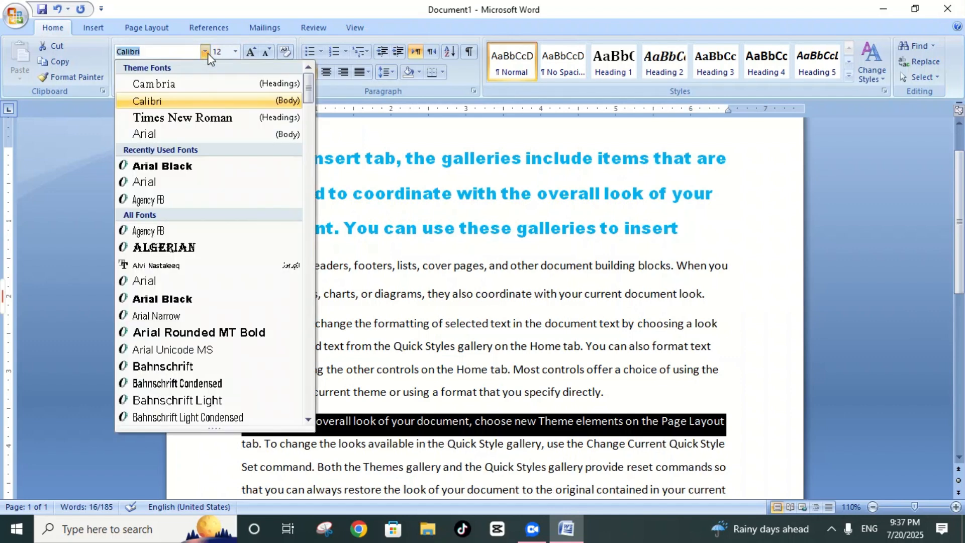
{"action": "left_click", "coordinate": [345, 134]}
{"action": "left_click", "coordinate": [289, 72]}
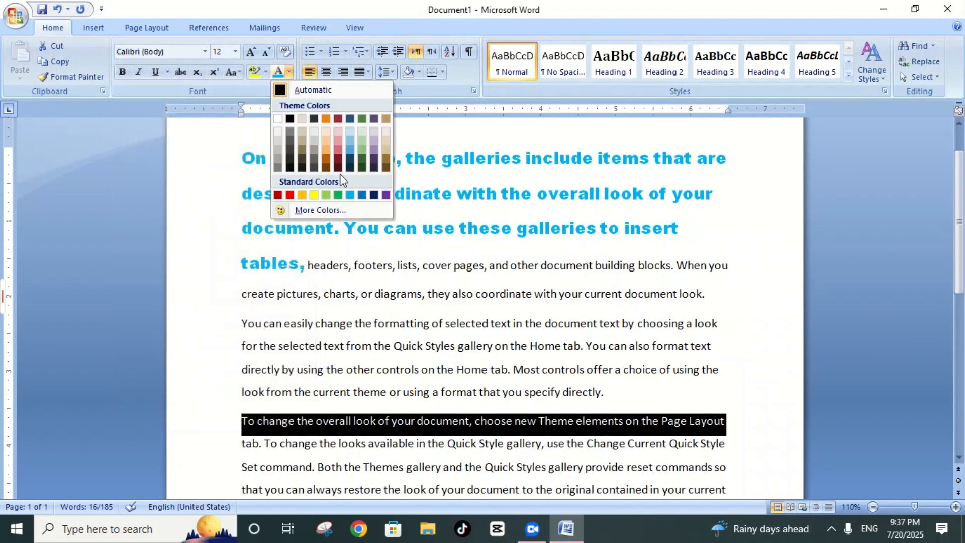
{"action": "left_click", "coordinate": [212, 143]}
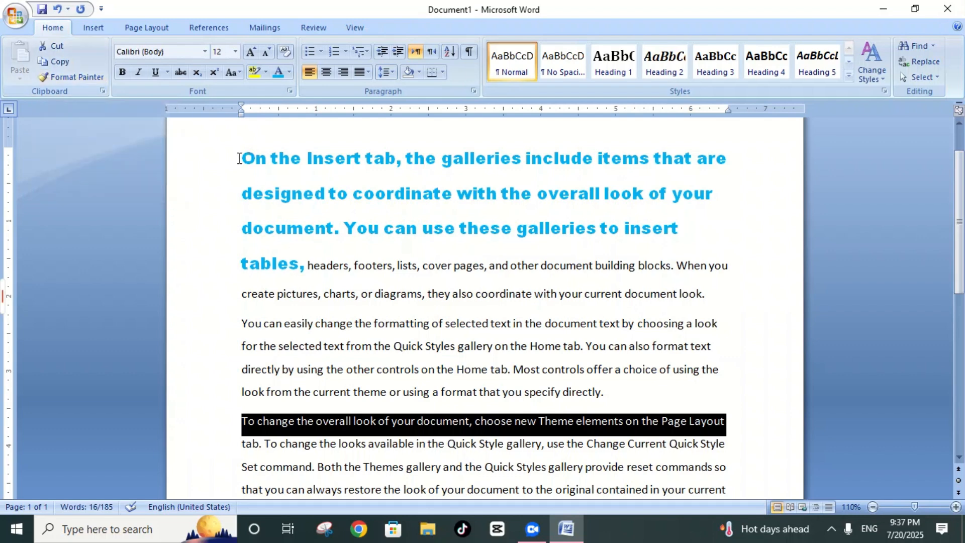
Step: Copy the blue opening text's formatting onto the first line of the third paragraph with Format Painter
{"action": "mouse_move", "coordinate": [242, 157]}
{"action": "left_mouse_down"}
{"action": "mouse_move", "coordinate": [366, 159]}
{"action": "mouse_move", "coordinate": [704, 204]}
{"action": "mouse_move", "coordinate": [703, 228]}
{"action": "mouse_move", "coordinate": [480, 232]}
{"action": "mouse_move", "coordinate": [296, 265]}
{"action": "mouse_move", "coordinate": [306, 266]}
{"action": "left_mouse_up"}
{"action": "left_click", "coordinate": [67, 76]}
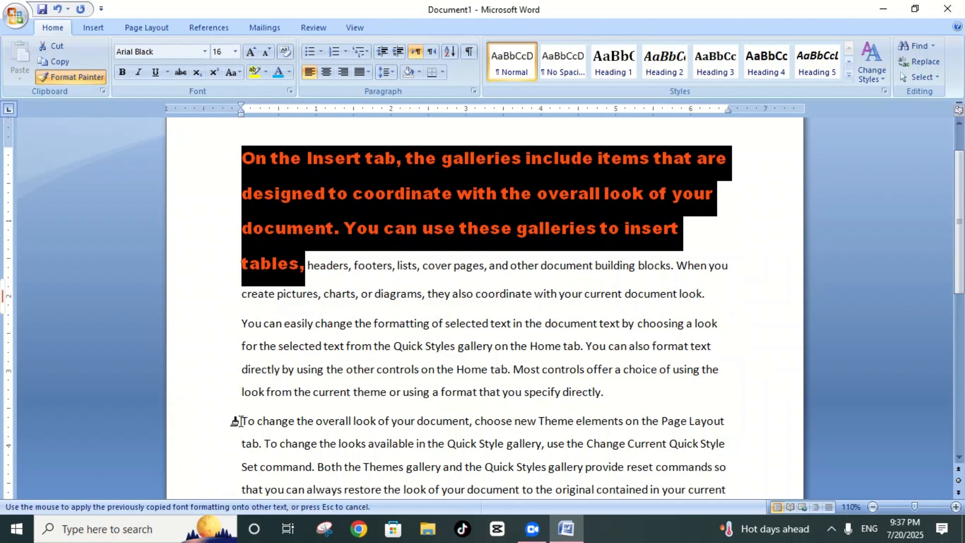
{"action": "mouse_move", "coordinate": [236, 421]}
{"action": "left_mouse_down"}
{"action": "mouse_move", "coordinate": [738, 427]}
{"action": "mouse_move", "coordinate": [724, 428]}
{"action": "left_mouse_up"}
{"action": "left_click", "coordinate": [739, 371]}
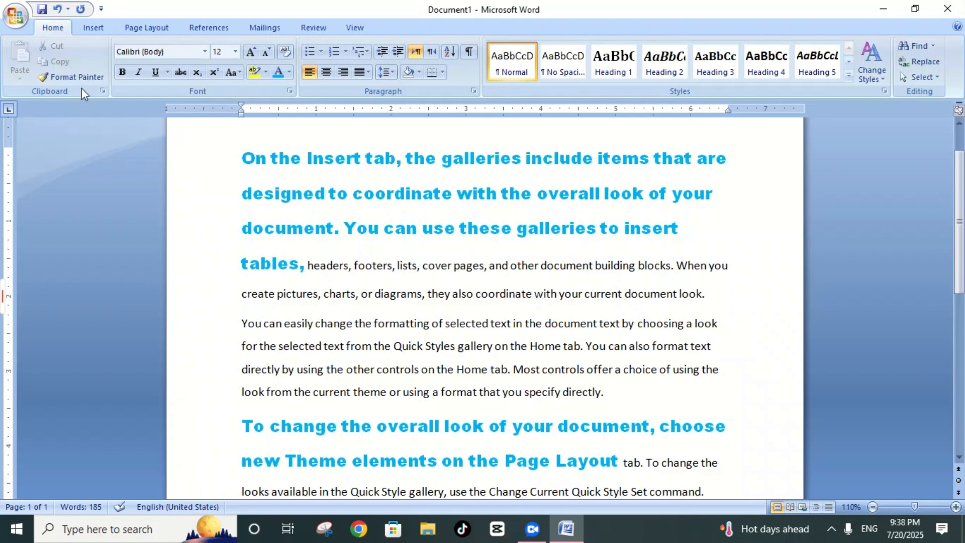
Step: Clear the formatting from the entire document's text and deselect it
{"action": "left_click", "coordinate": [221, 209]}
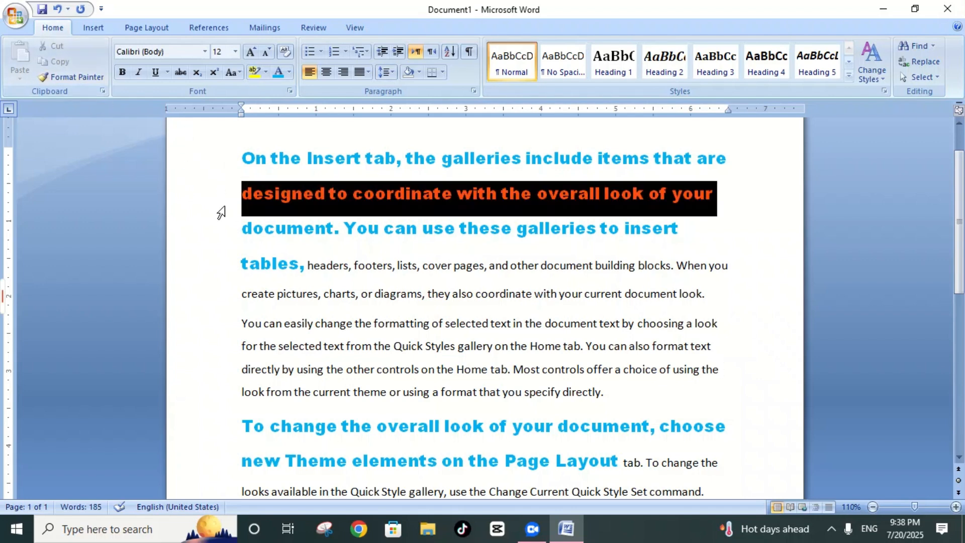
{"action": "left_click", "coordinate": [747, 346]}
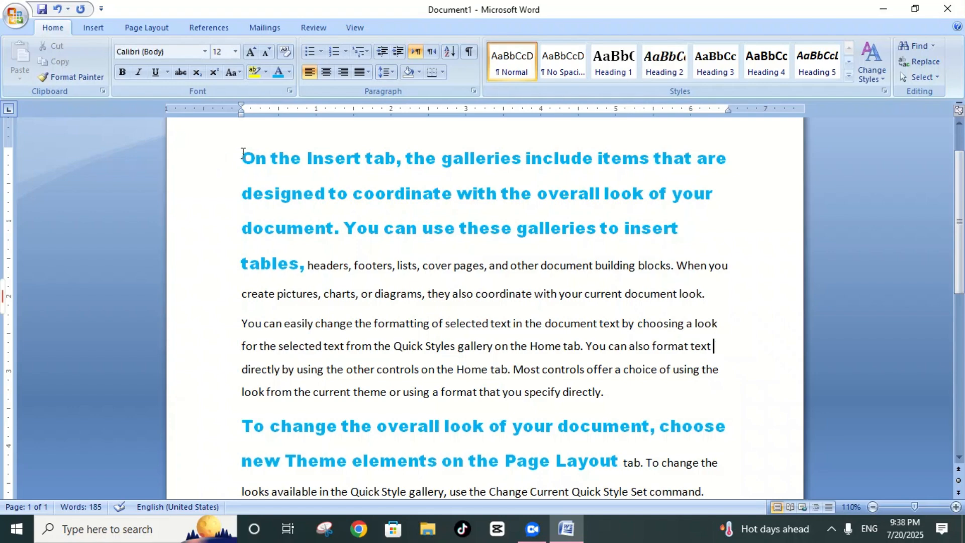
{"action": "left_click_drag", "start_coordinate": [241, 156], "coordinate": [573, 267]}
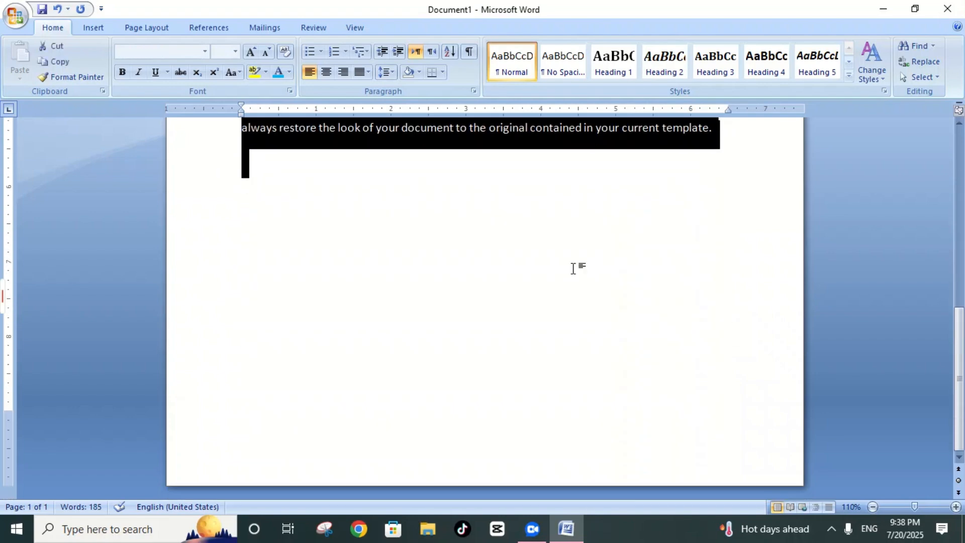
{"action": "left_click", "coordinate": [285, 52]}
{"action": "left_click", "coordinate": [381, 185]}
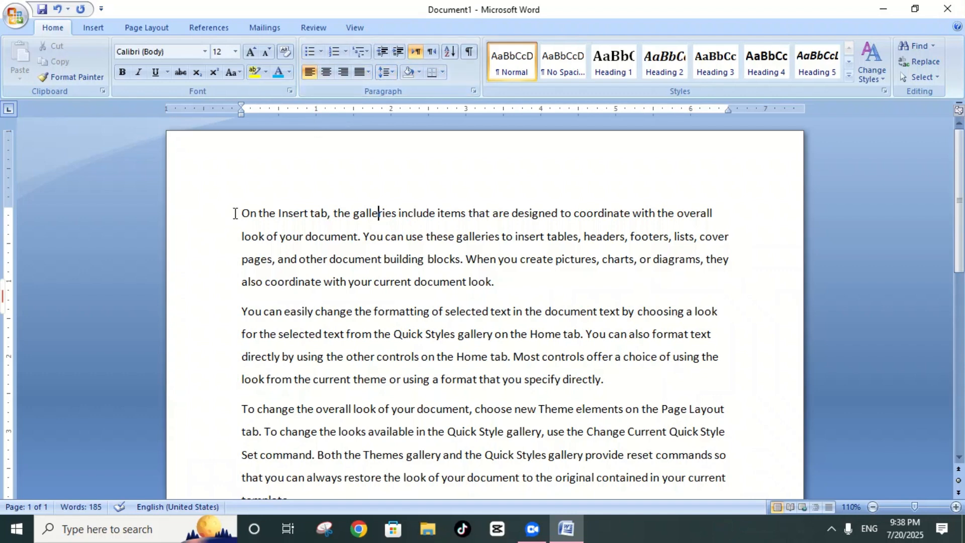
Step: Add a solid round bullet to the first paragraph
{"action": "left_click", "coordinate": [321, 53]}
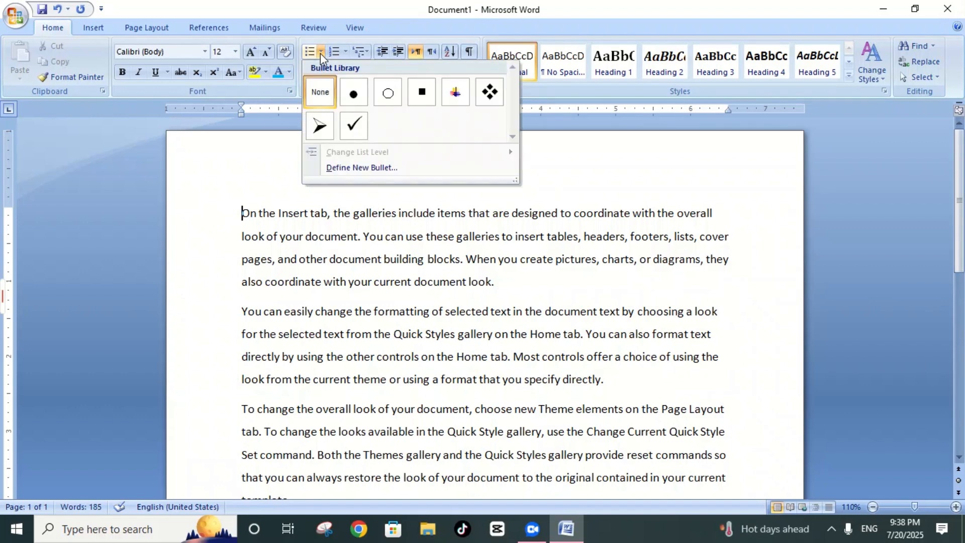
{"action": "left_click", "coordinate": [354, 93]}
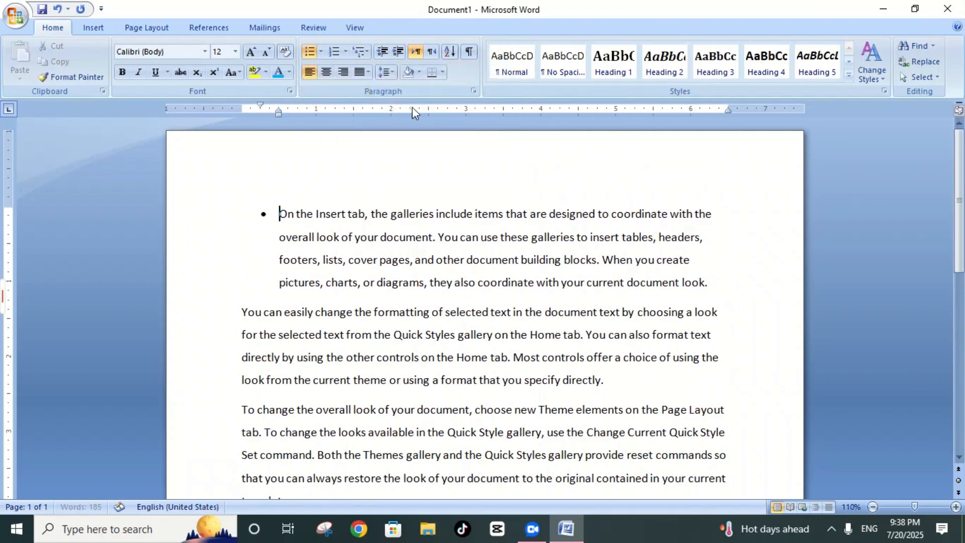
Step: Examine the bullet list levels and the alignment and symbol options for defining a new bullet, leaving without changes
{"action": "left_click", "coordinate": [321, 52]}
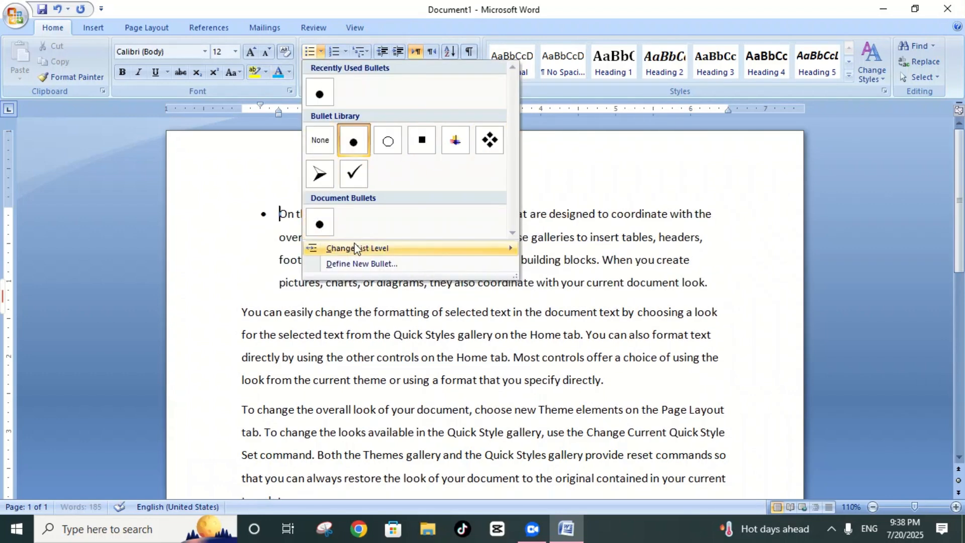
{"action": "mouse_move", "coordinate": [346, 249]}
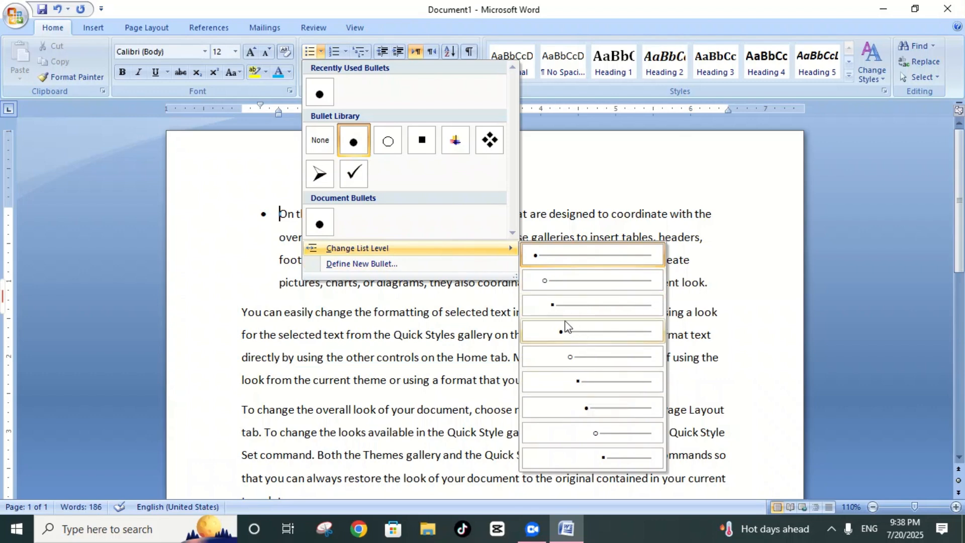
{"action": "left_click", "coordinate": [400, 263]}
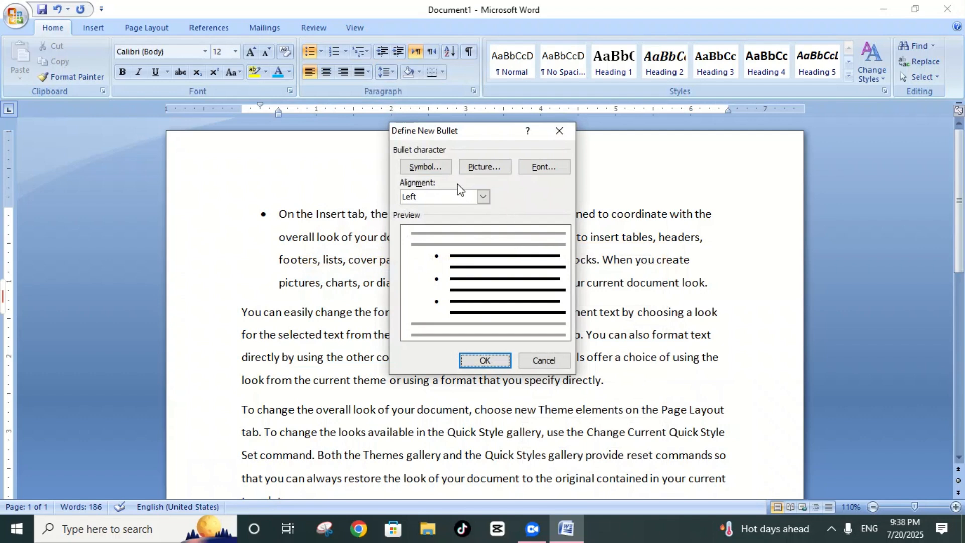
{"action": "left_click", "coordinate": [483, 198]}
{"action": "left_click", "coordinate": [483, 197]}
{"action": "left_click", "coordinate": [428, 168]}
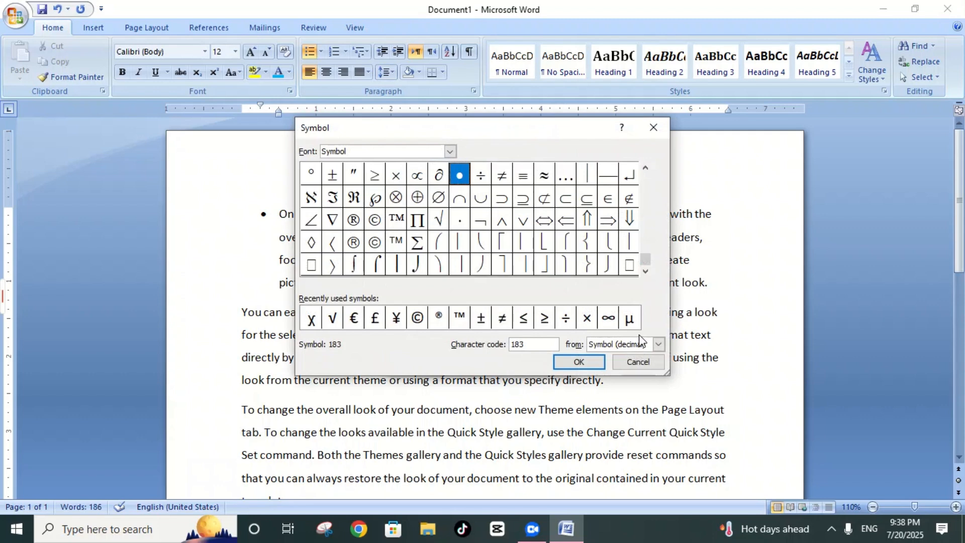
{"action": "left_click", "coordinate": [637, 362]}
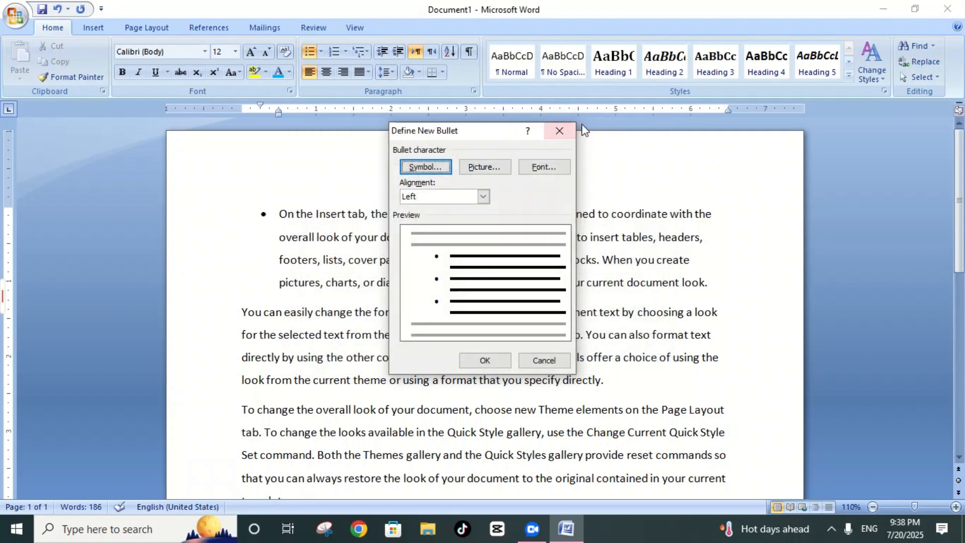
{"action": "left_click", "coordinate": [559, 131]}
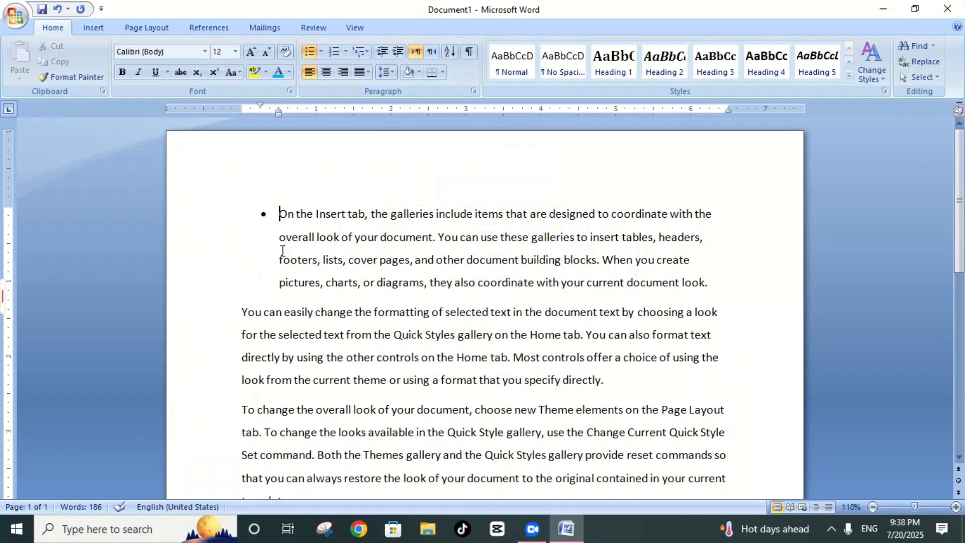
Step: Remove the bullet and its indent from the first paragraph
{"action": "key", "text": "BackSpace"}
{"action": "key", "text": "BackSpace"}
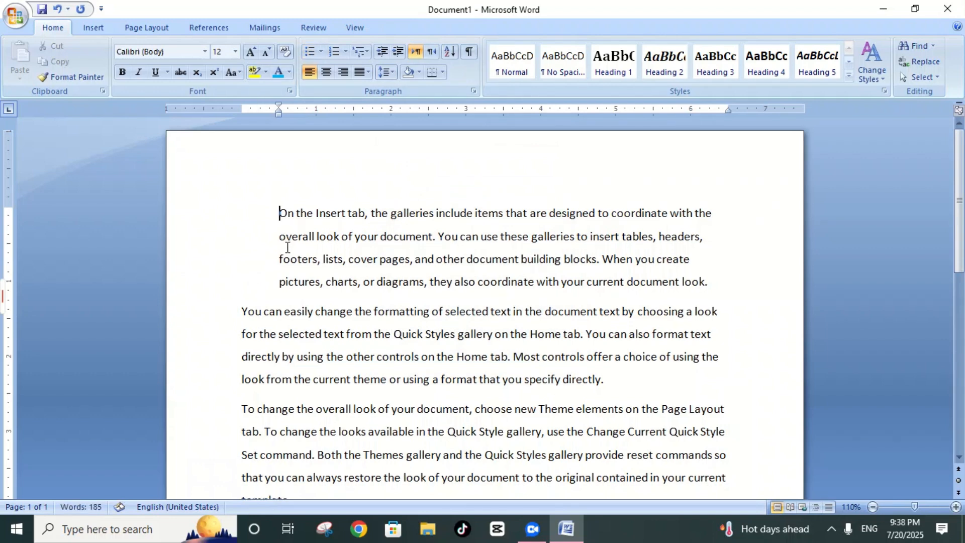
Step: Number all the document's paragraphs in the 1. 2. 3. format
{"action": "key", "text": "ctrl+a"}
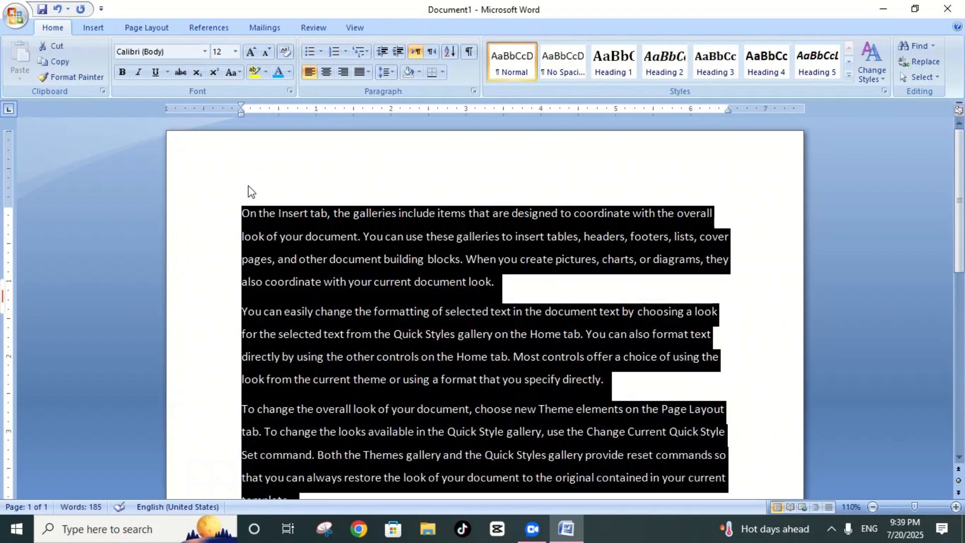
{"action": "left_click", "coordinate": [319, 52]}
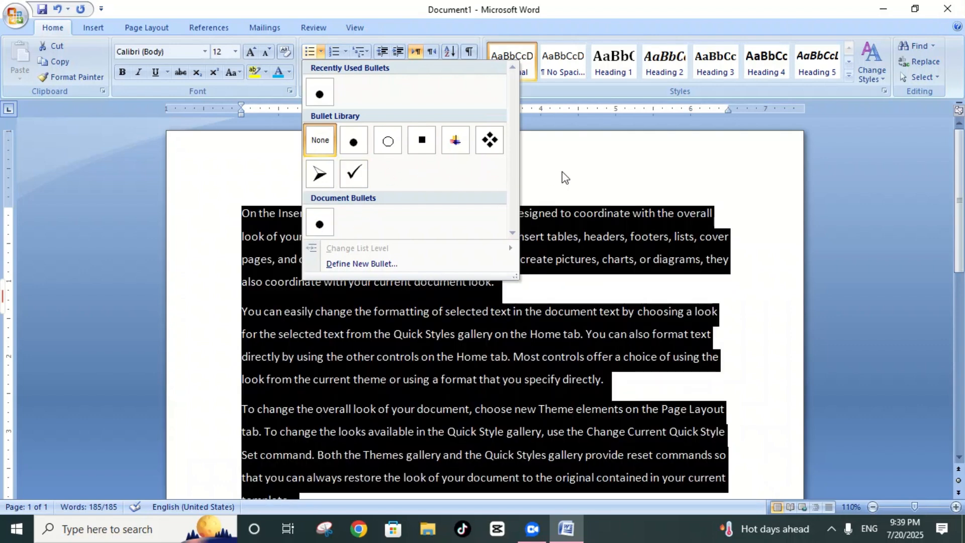
{"action": "left_click", "coordinate": [562, 171]}
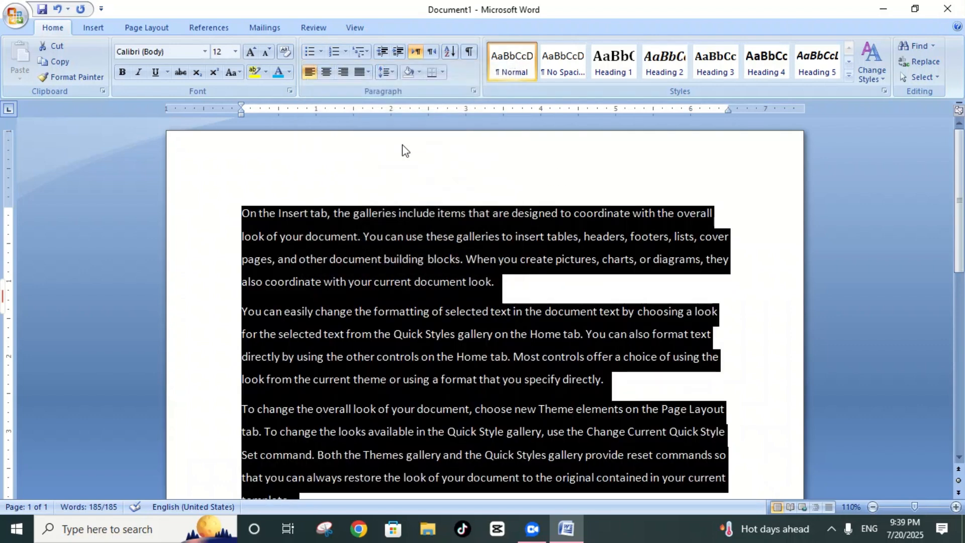
{"action": "left_click", "coordinate": [344, 52]}
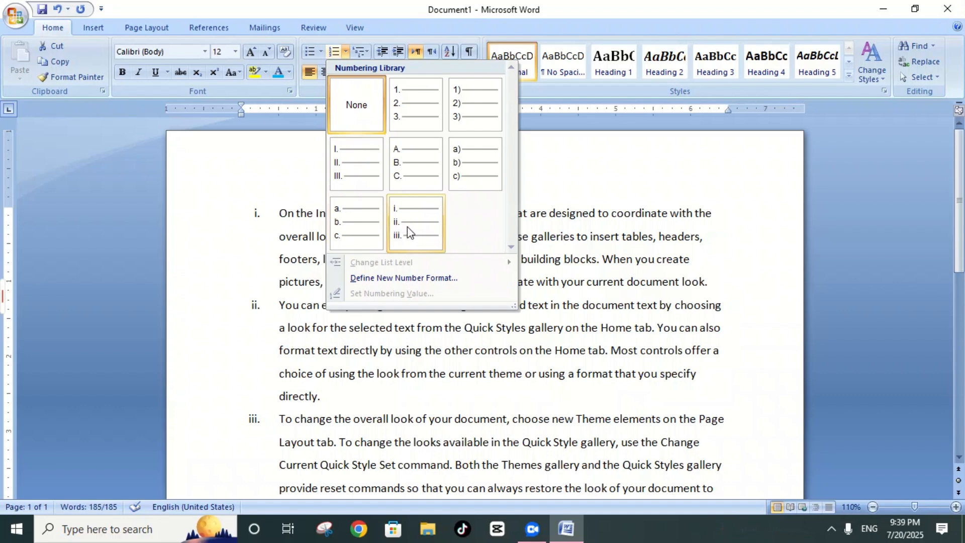
{"action": "left_click", "coordinate": [416, 108]}
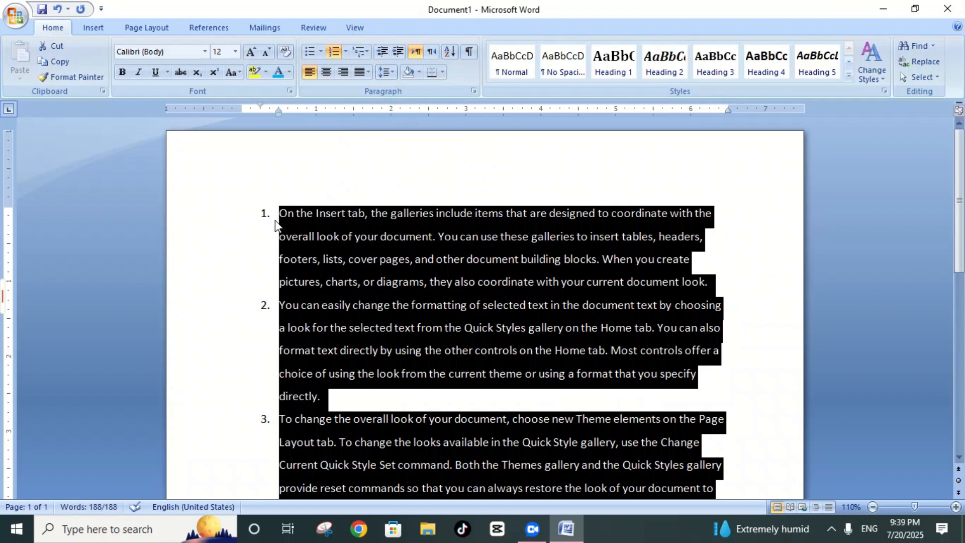
Step: Examine the available numbering formats and multilevel list styles for the numbered paragraphs, leaving without changes
{"action": "left_click", "coordinate": [346, 51]}
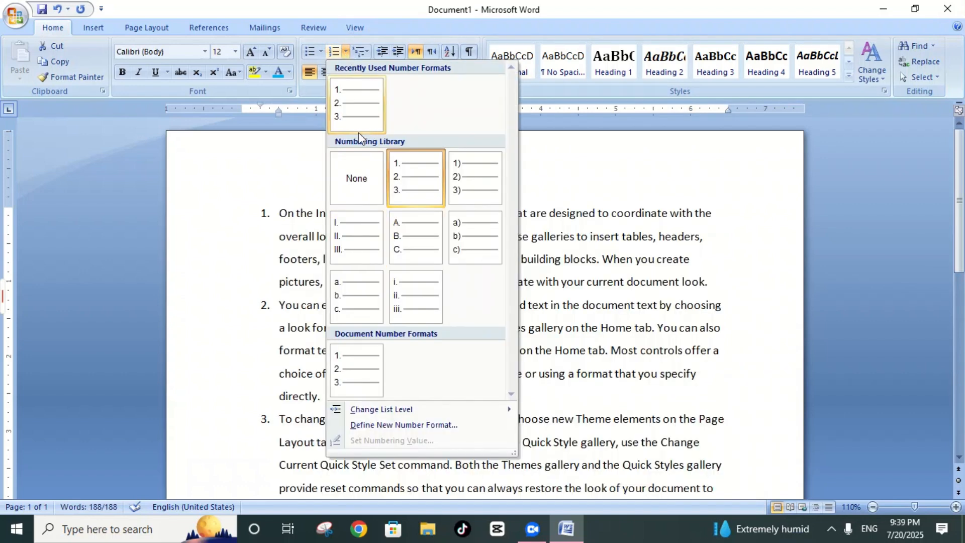
{"action": "left_click", "coordinate": [277, 171]}
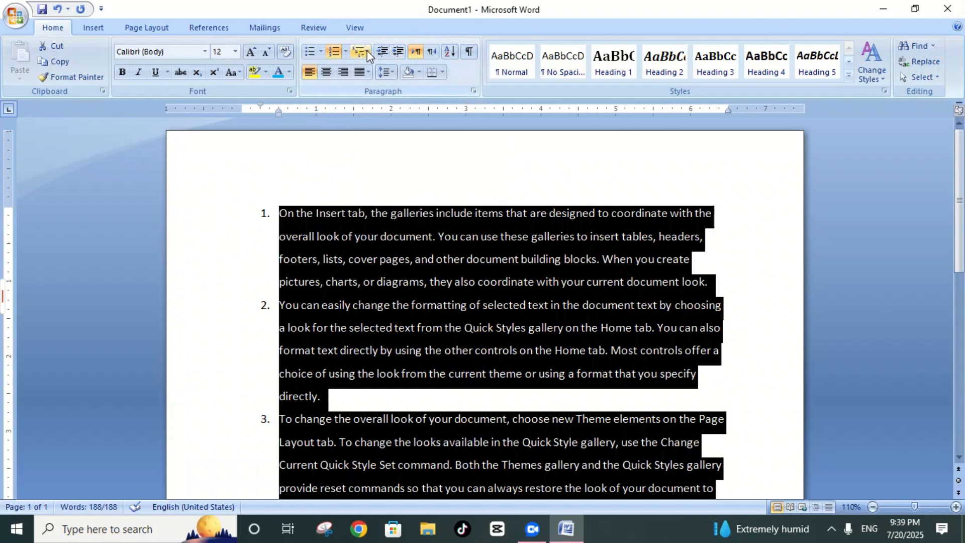
{"action": "left_click", "coordinate": [366, 51]}
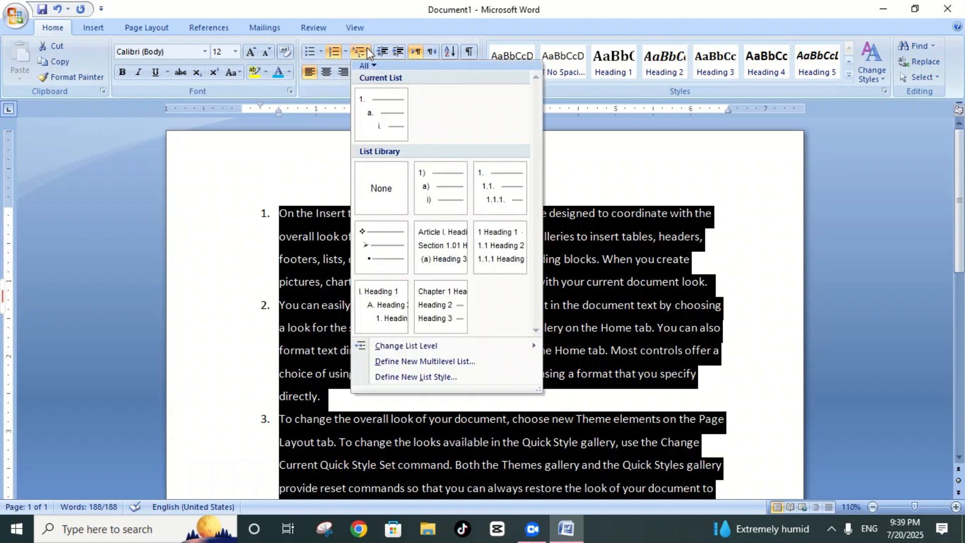
{"action": "mouse_move", "coordinate": [387, 125]}
{"action": "left_click", "coordinate": [273, 168]}
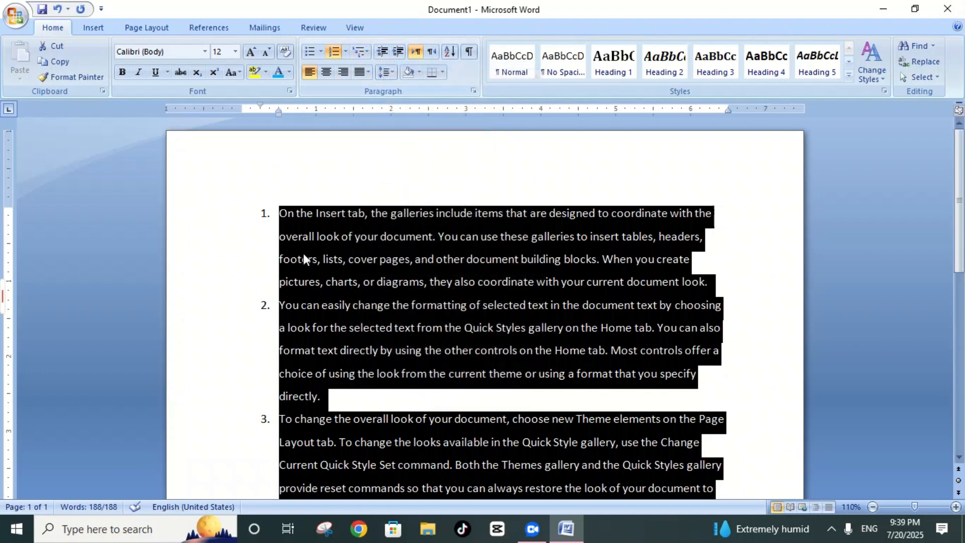
Step: Replace the entire document's text with "skljdhdkdhdhjfhhfhfh" and turn that line into a numbered list item
{"action": "key", "text": "Delete"}
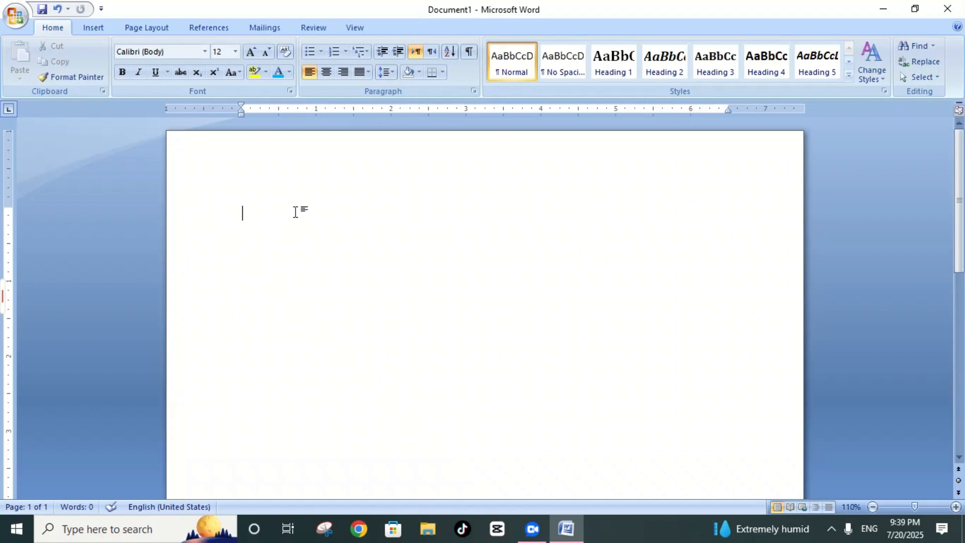
{"action": "type", "text": "skljdhdkdhdhjfhhfhfh"}
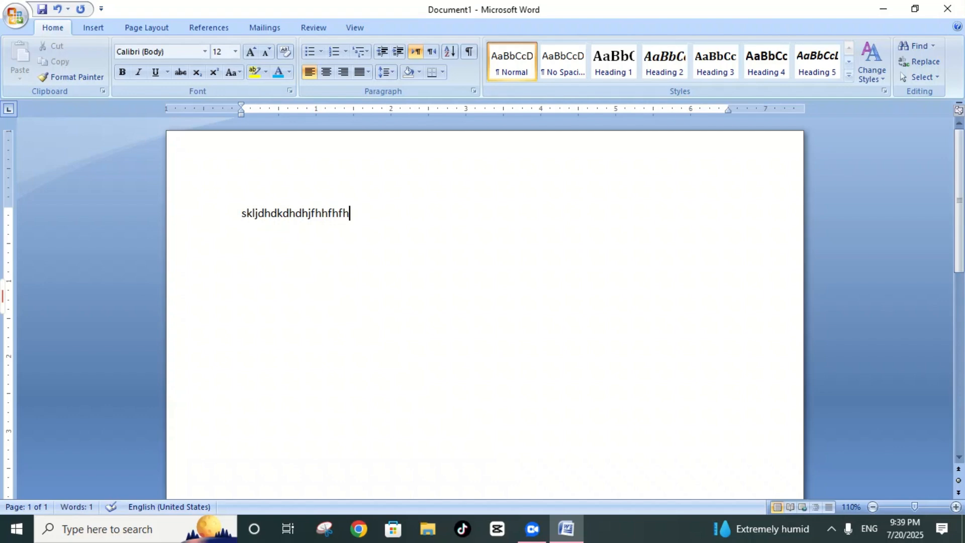
{"action": "left_click", "coordinate": [333, 49]}
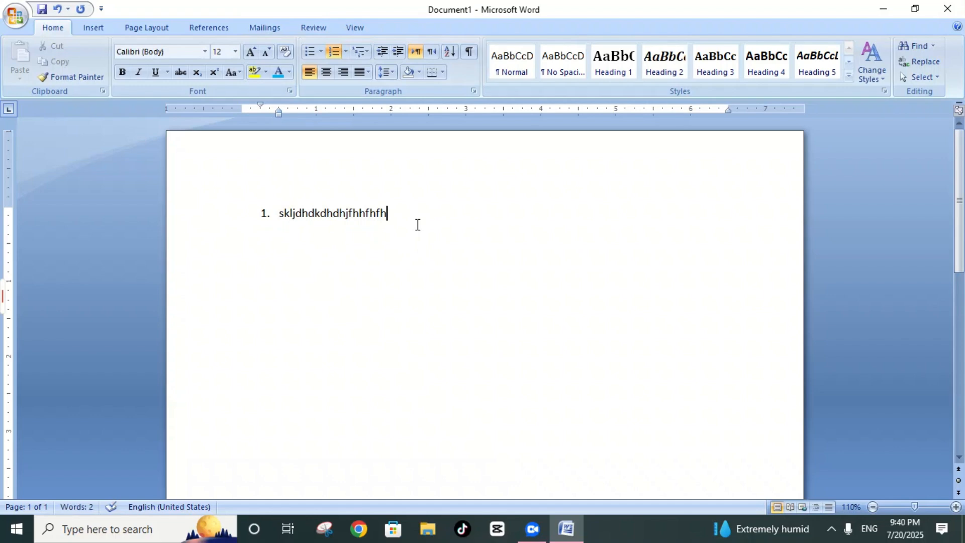
Step: Add a second numbered item reading "hfddhfhfk"
{"action": "key", "text": "Return"}
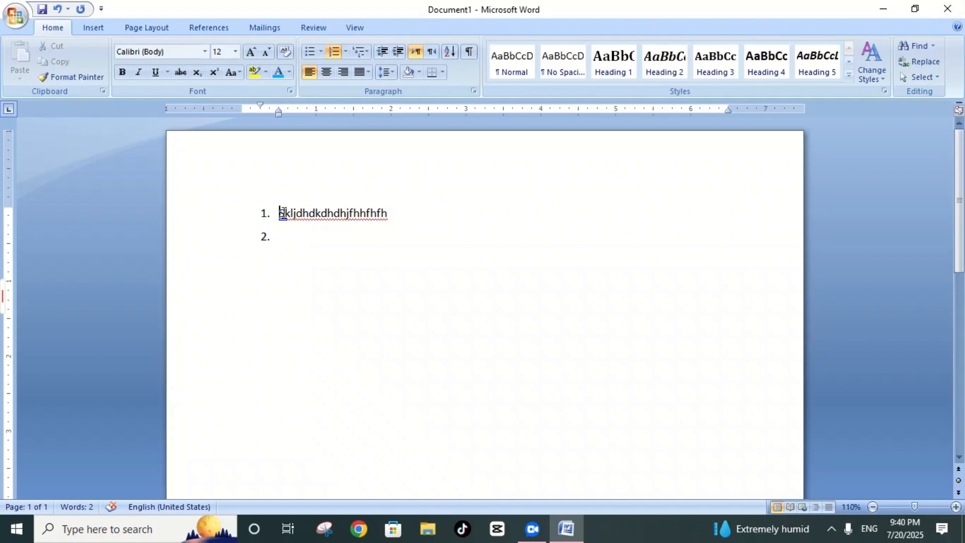
{"action": "left_click_drag", "start_coordinate": [282, 212], "coordinate": [393, 210]}
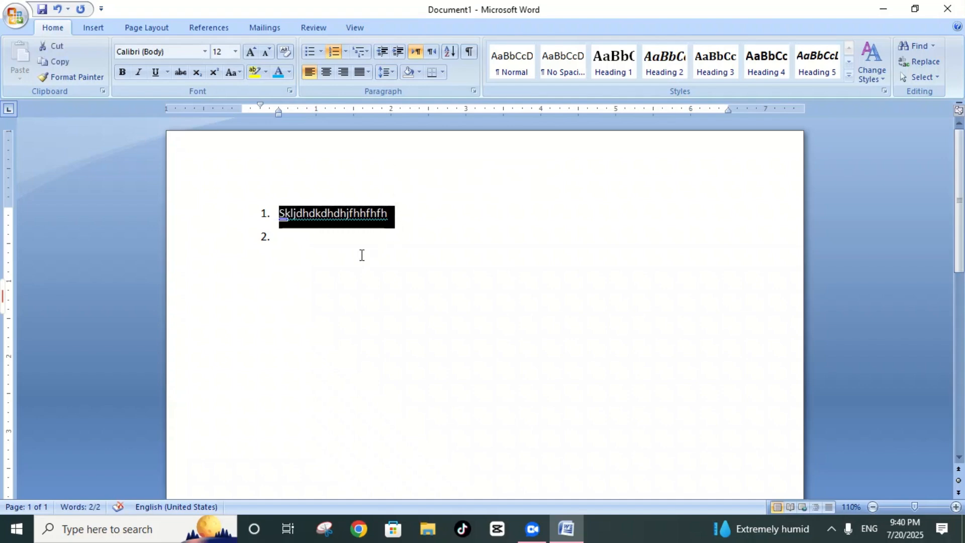
{"action": "left_click", "coordinate": [337, 243]}
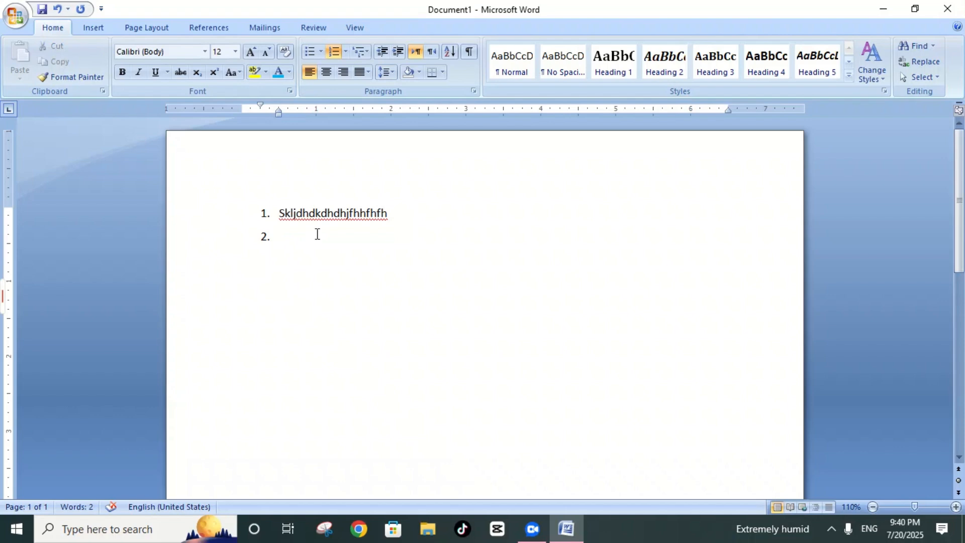
{"action": "type", "text": "a"}
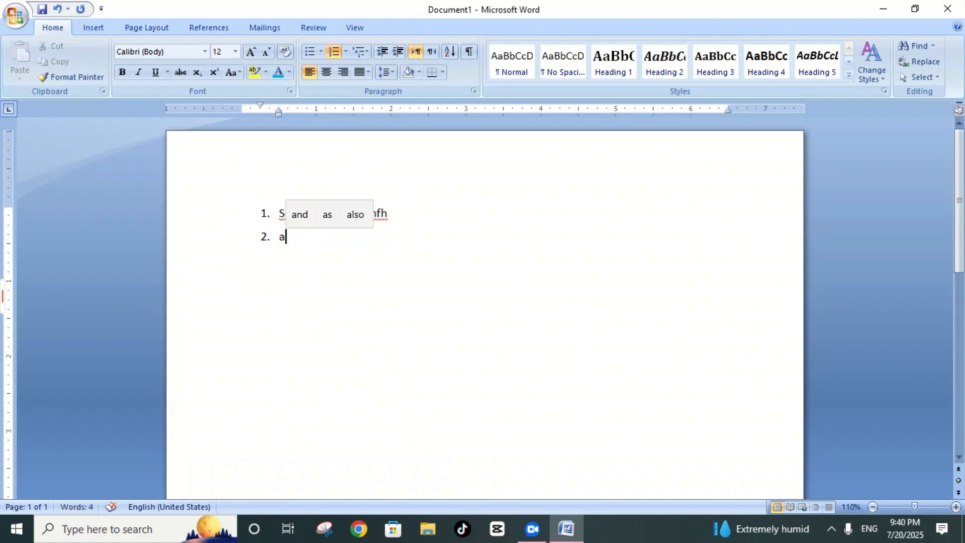
{"action": "key", "text": "BackSpace"}
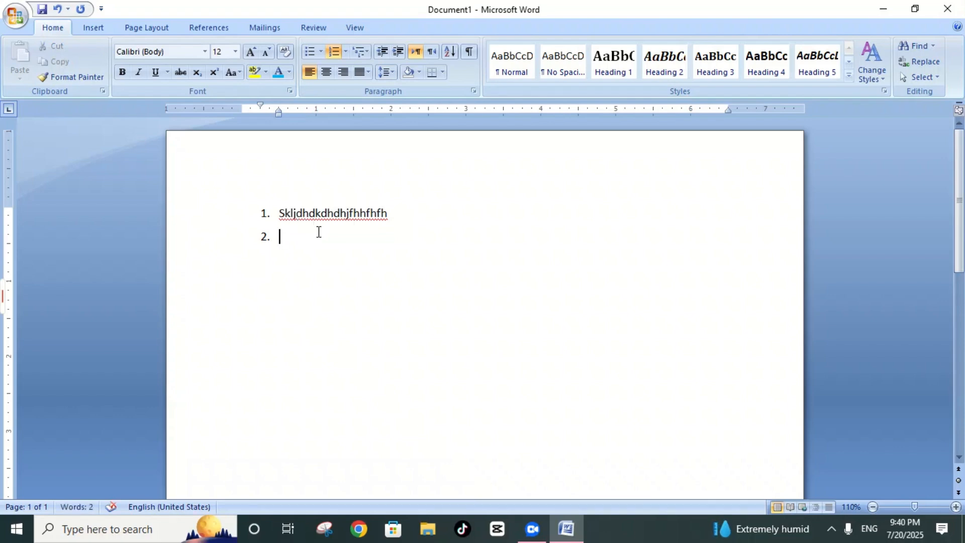
{"action": "type", "text": "hfddhfhfk"}
Step: Demote the second list item to the second list level, lettered a
{"action": "left_click", "coordinate": [369, 53]}
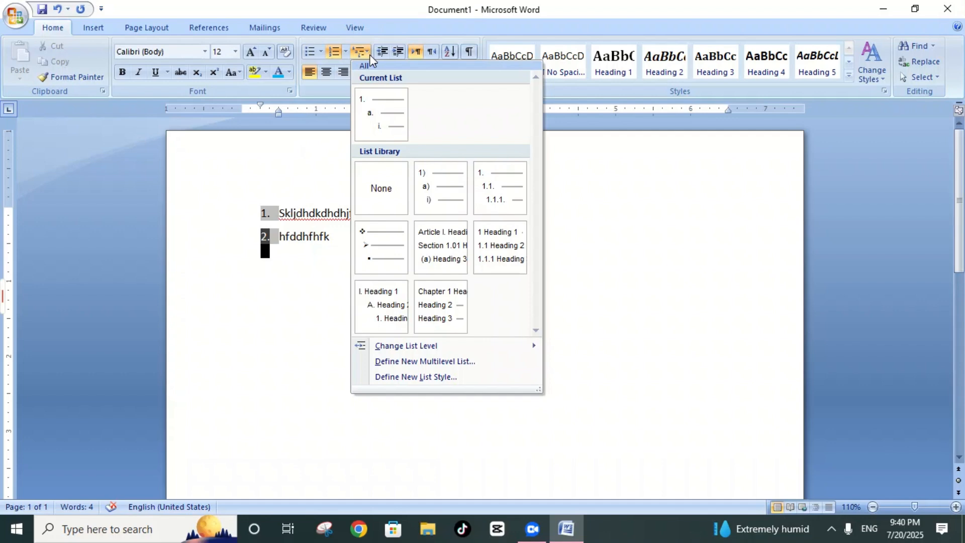
{"action": "mouse_move", "coordinate": [397, 348]}
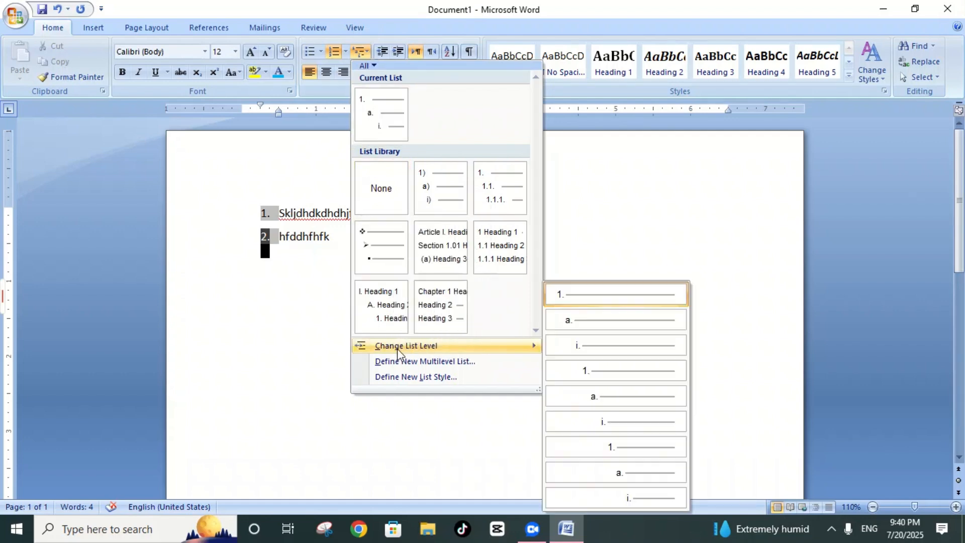
{"action": "left_click", "coordinate": [585, 322]}
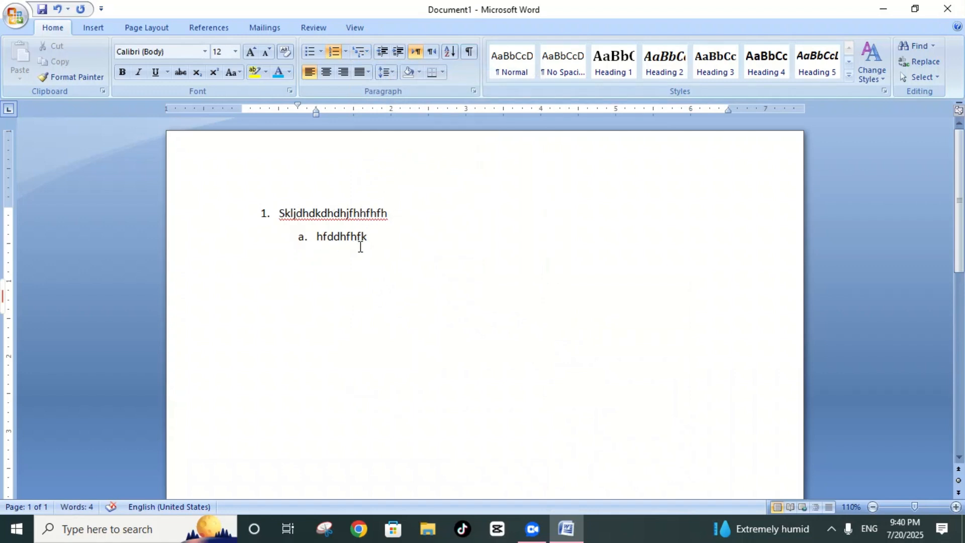
Step: Add lettered sub-items b to d reading "sdffdfjk", "dklngdlkgn" and "nklfndgkn" beneath item 1
{"action": "key", "text": "Return"}
{"action": "type", "text": "sd"}
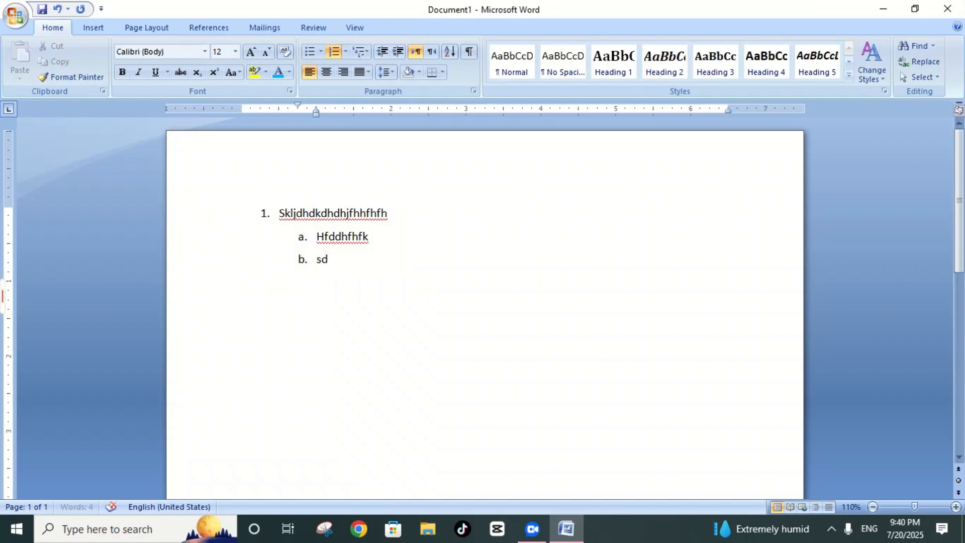
{"action": "type", "text": "ffdfjk"}
{"action": "key", "text": "Return"}
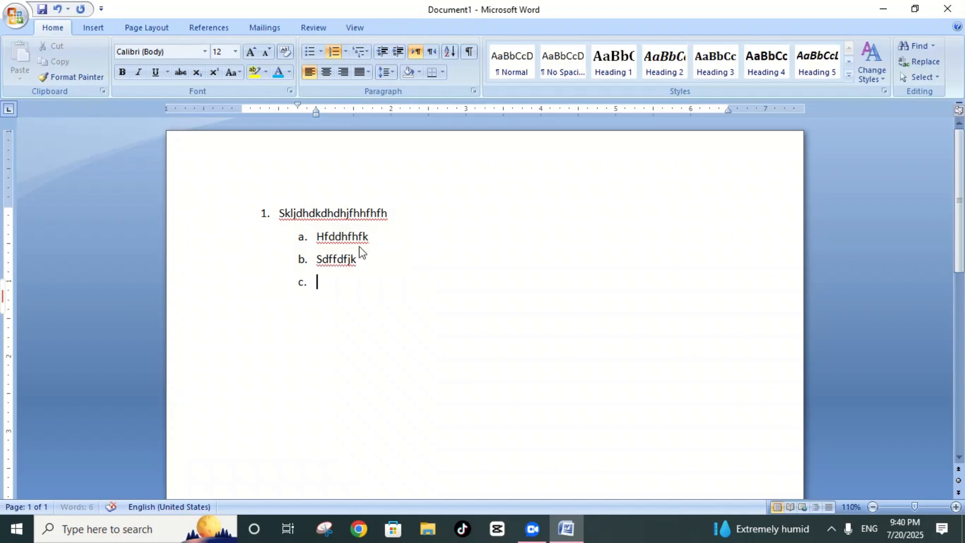
{"action": "type", "text": "dklngdlkgn"}
{"action": "key", "text": "Return"}
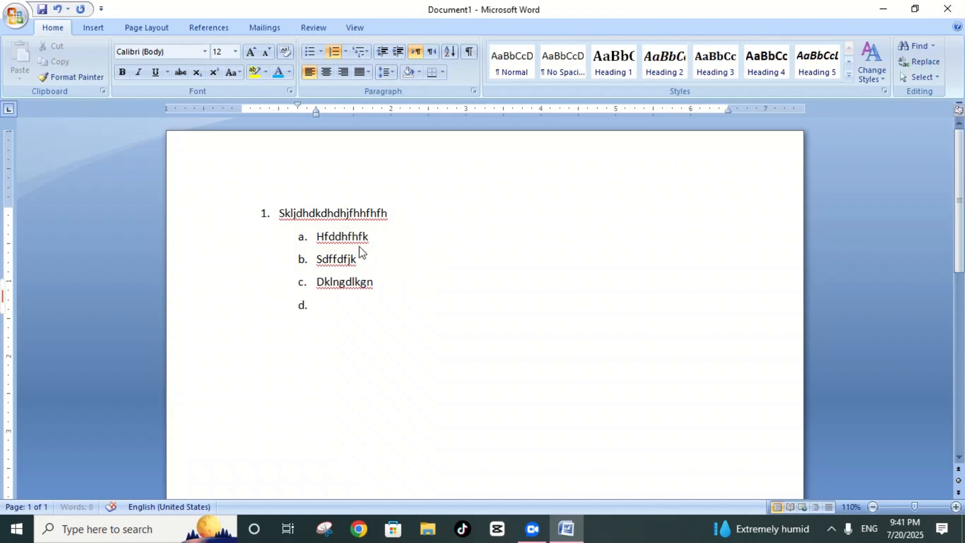
{"action": "type", "text": "nklfndgkn"}
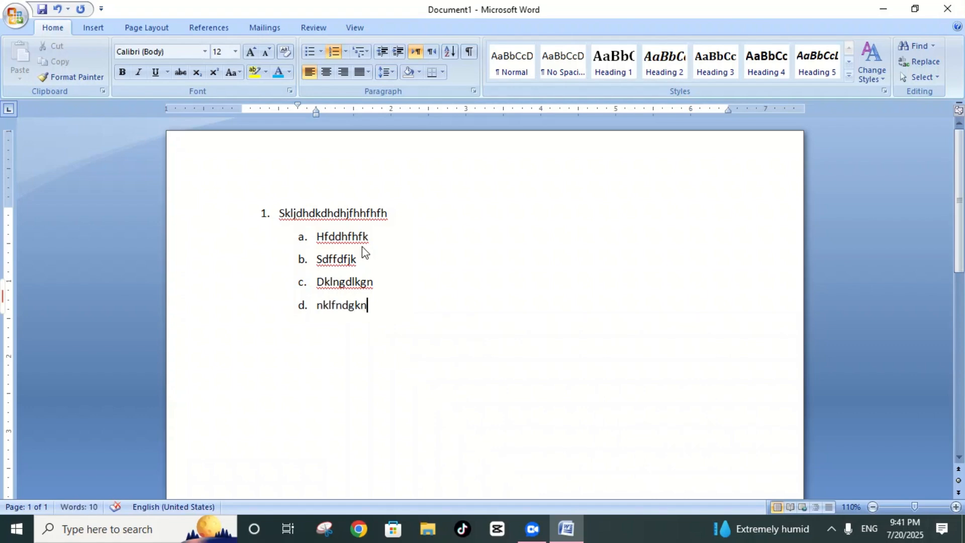
Step: Add a list item after sub-item d, promote it to the first numbered level and enter "sgzgggsdggffdhdhdfhh"
{"action": "key", "text": "Return"}
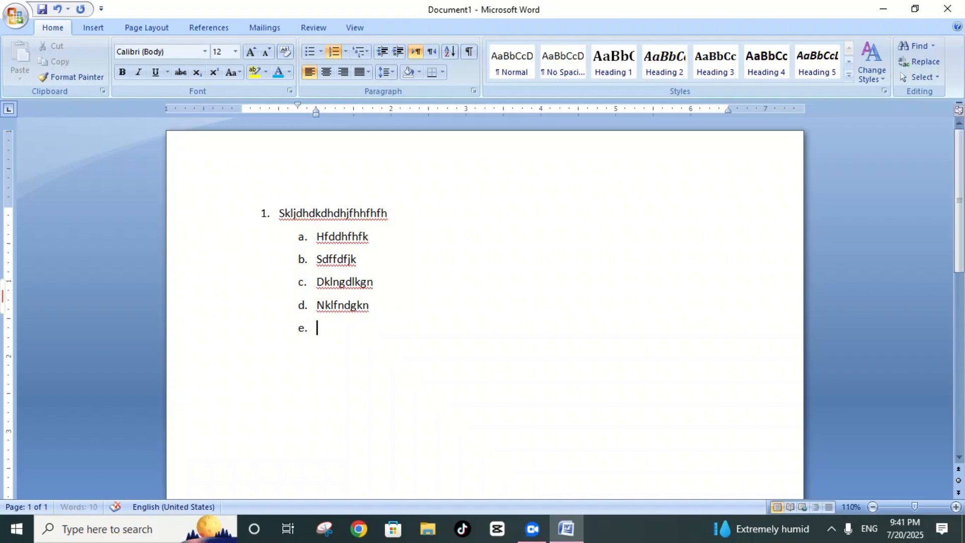
{"action": "left_click", "coordinate": [366, 51]}
{"action": "mouse_move", "coordinate": [406, 346]}
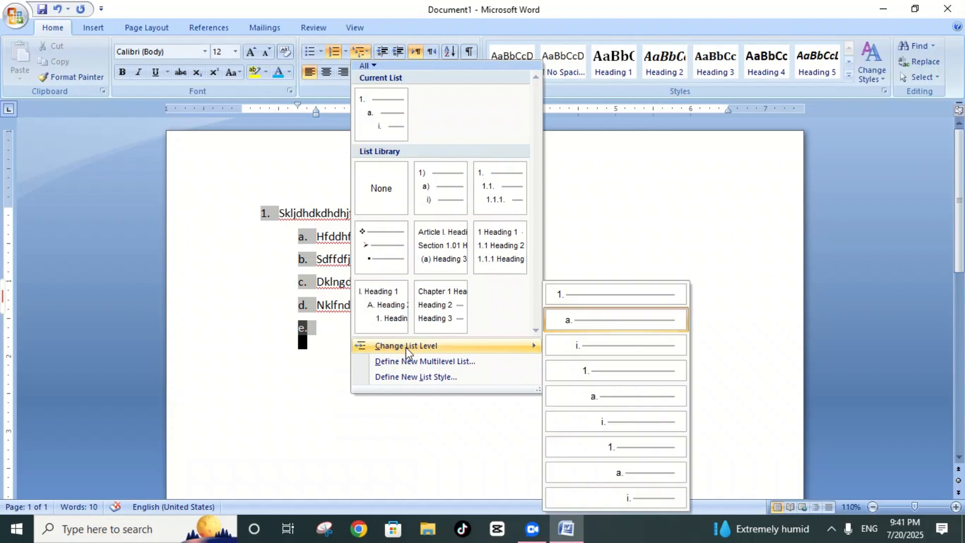
{"action": "left_click", "coordinate": [578, 288]}
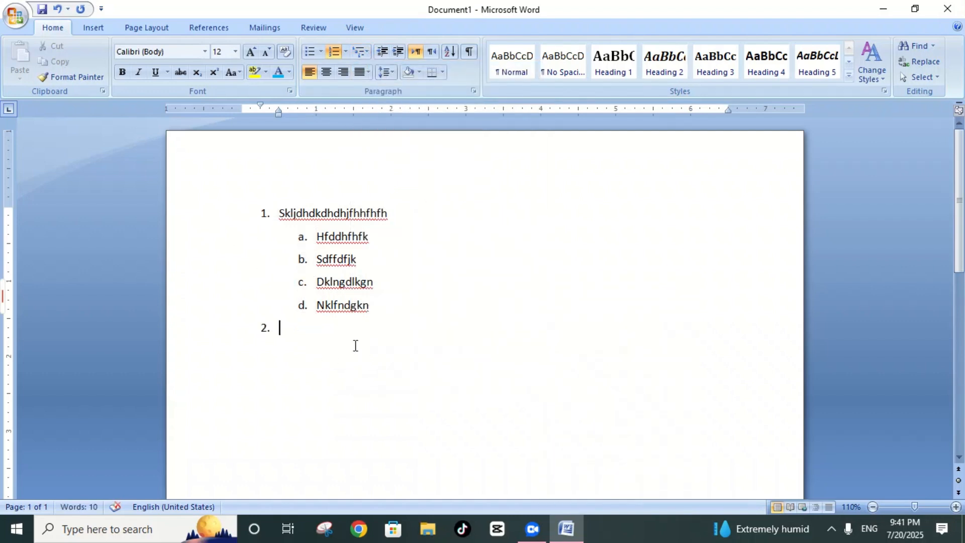
{"action": "type", "text": "sgzggg"}
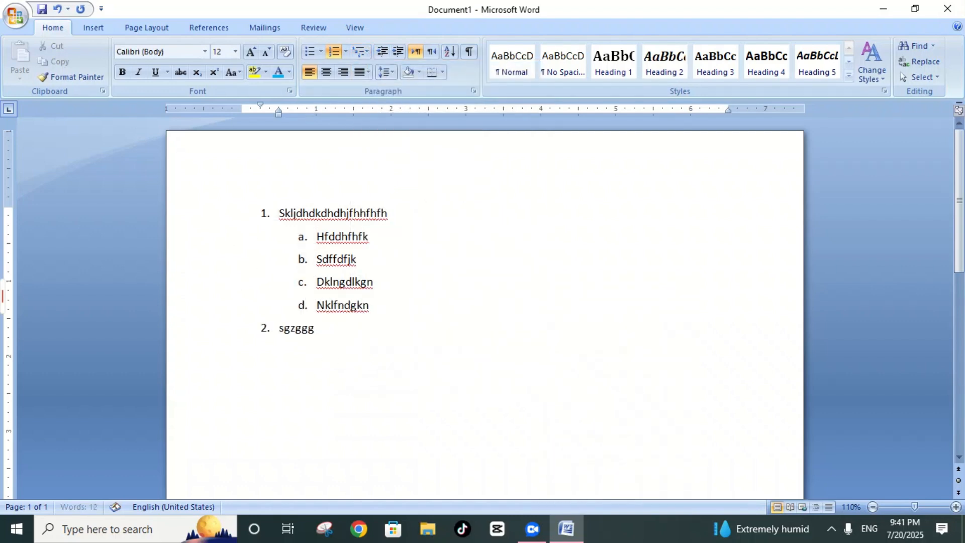
{"action": "type", "text": "sdggffdhdhdfhh"}
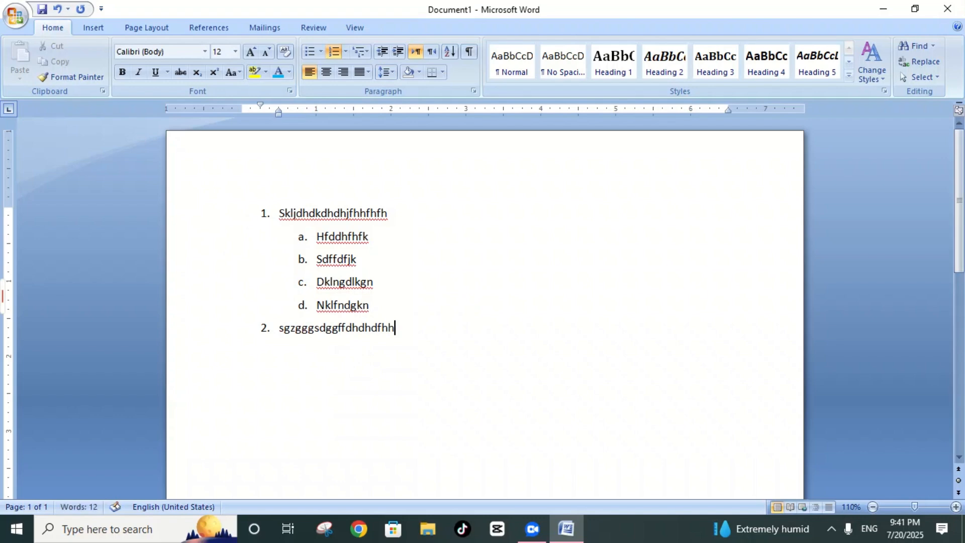
Step: Add second-level sub-items a to c beneath item 2, reading "Fhxfhxfgj", "cgjghjghj" and "tfykkjkj"
{"action": "key", "text": "Return"}
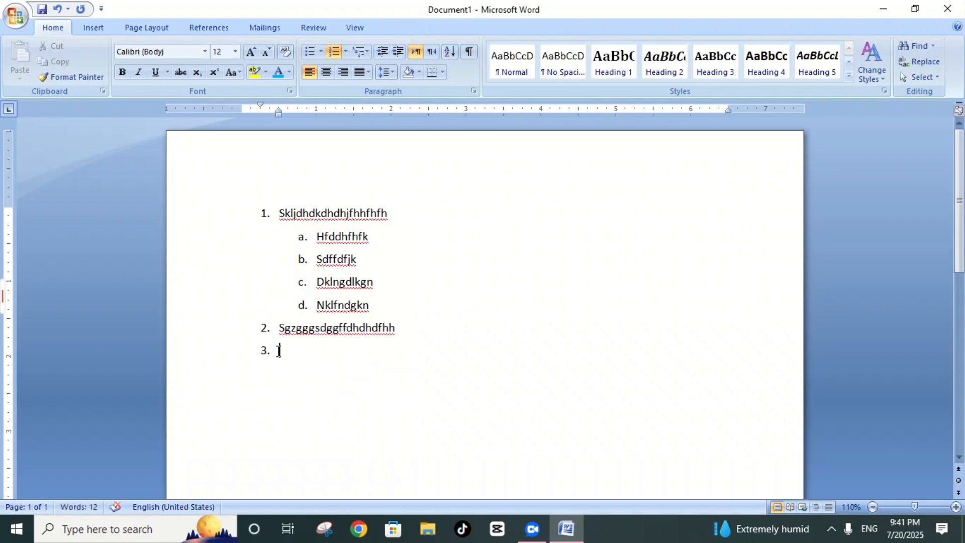
{"action": "left_click", "coordinate": [367, 56]}
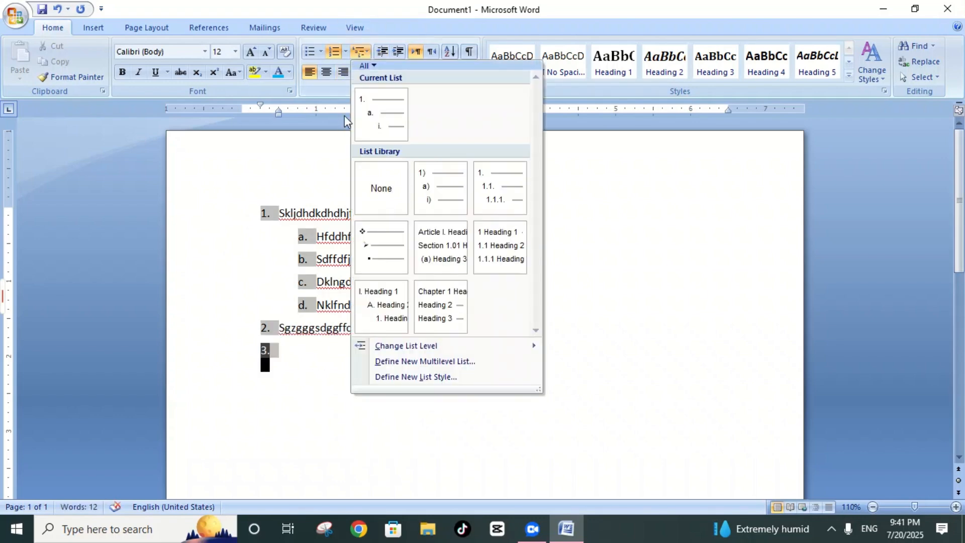
{"action": "mouse_move", "coordinate": [426, 348]}
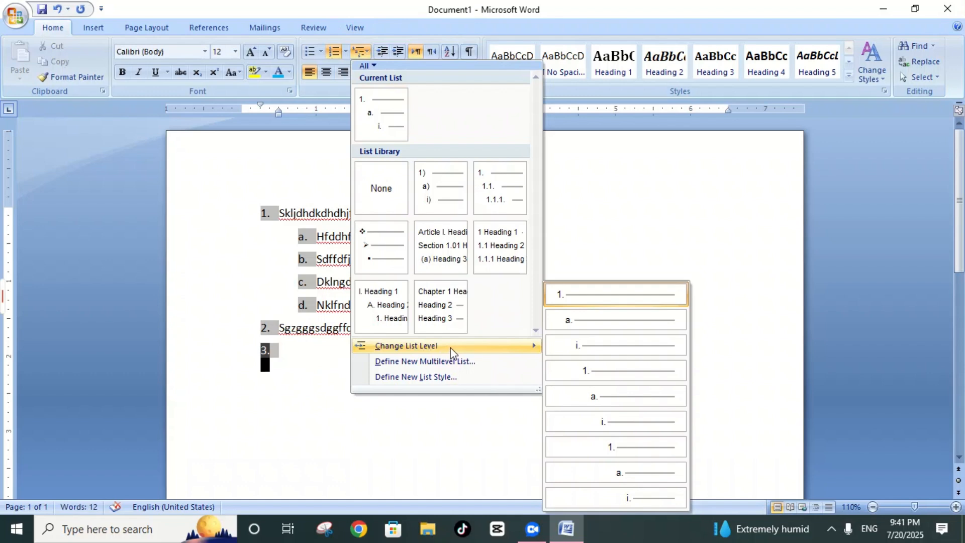
{"action": "left_click", "coordinate": [623, 316]}
{"action": "type", "text": "Fhxfhxfgj"}
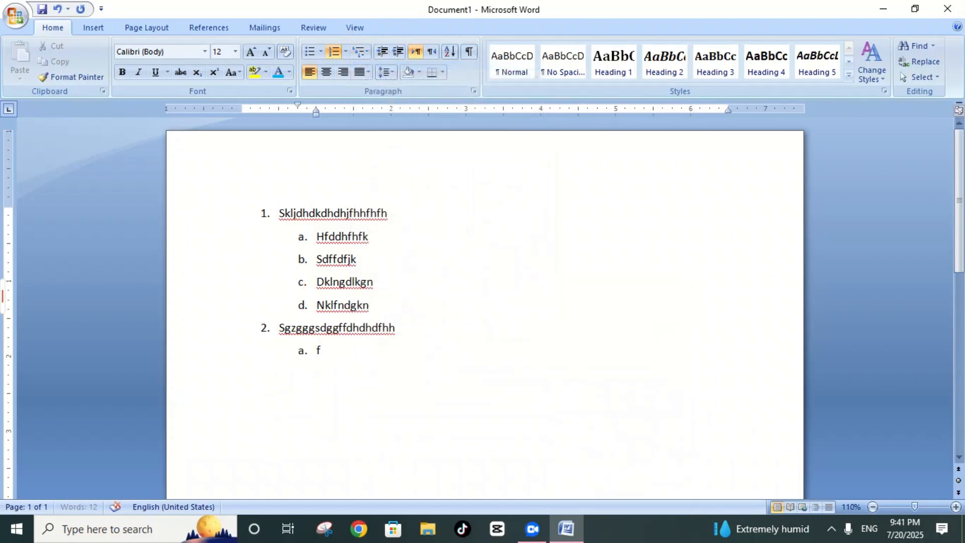
{"action": "key", "text": "Return"}
{"action": "type", "text": "cgjghjghj"}
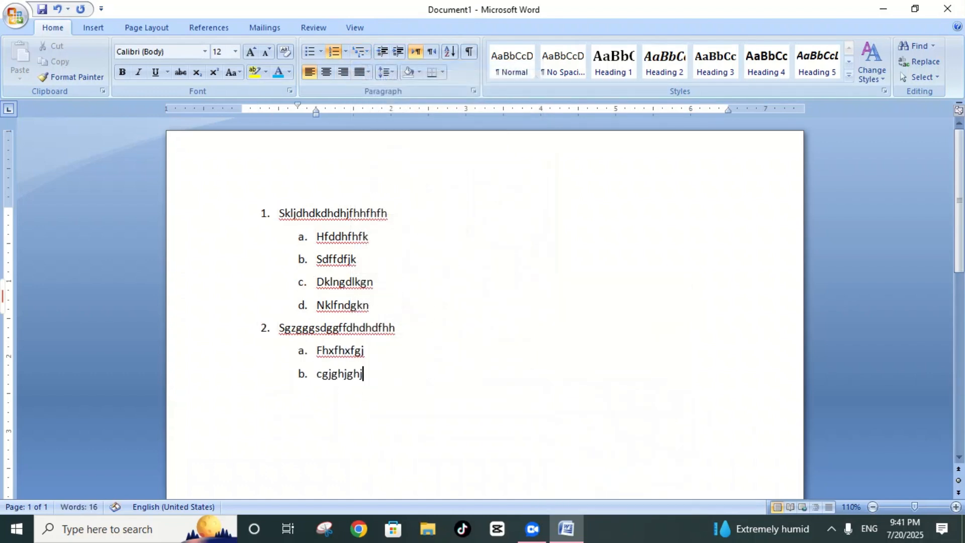
{"action": "key", "text": "Return"}
{"action": "type", "text": "tfykkjkj"}
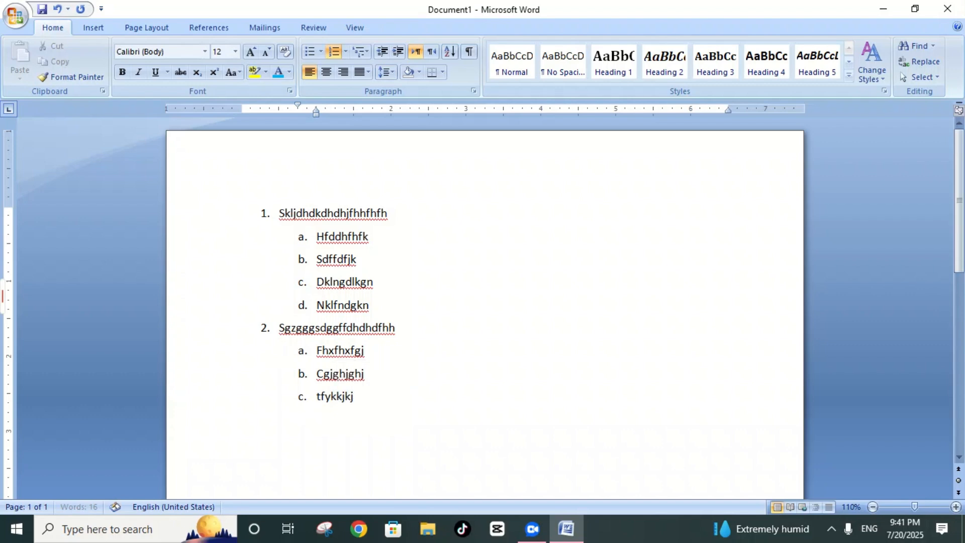
Step: Add second-level sub-item d reading "vjkjkk" beneath item 2
{"action": "key", "text": "Return"}
{"action": "type", "text": "vjkjkk"}
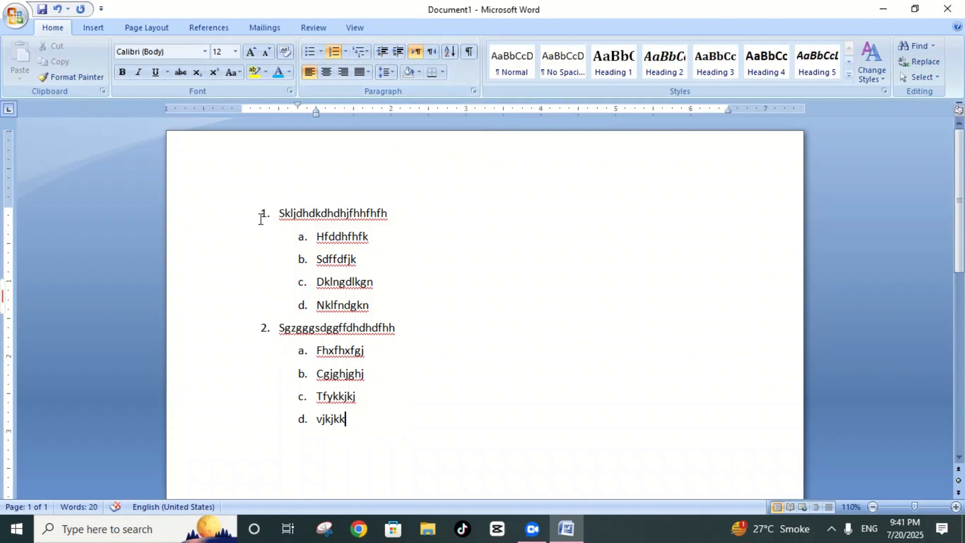
{"action": "left_click_drag", "start_coordinate": [262, 215], "coordinate": [405, 418]}
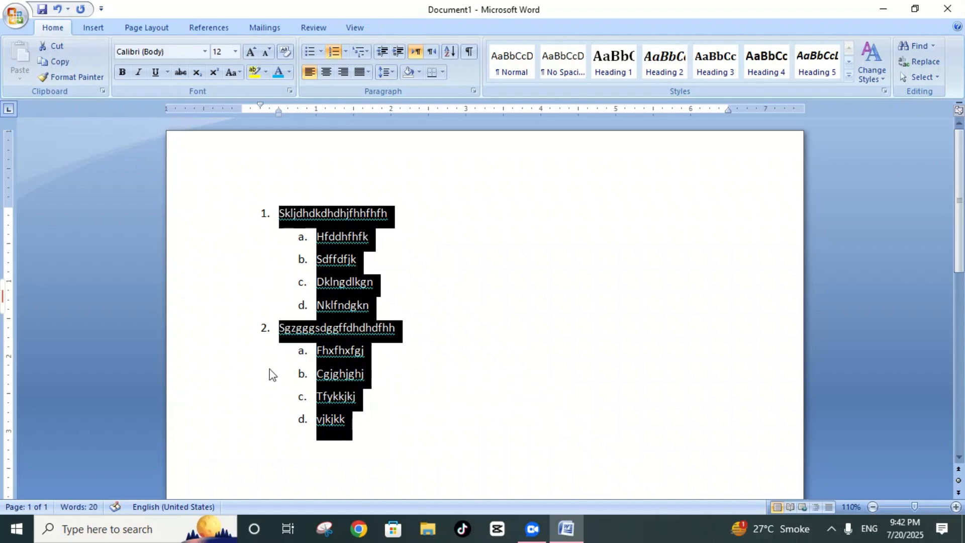
{"action": "left_click", "coordinate": [515, 251]}
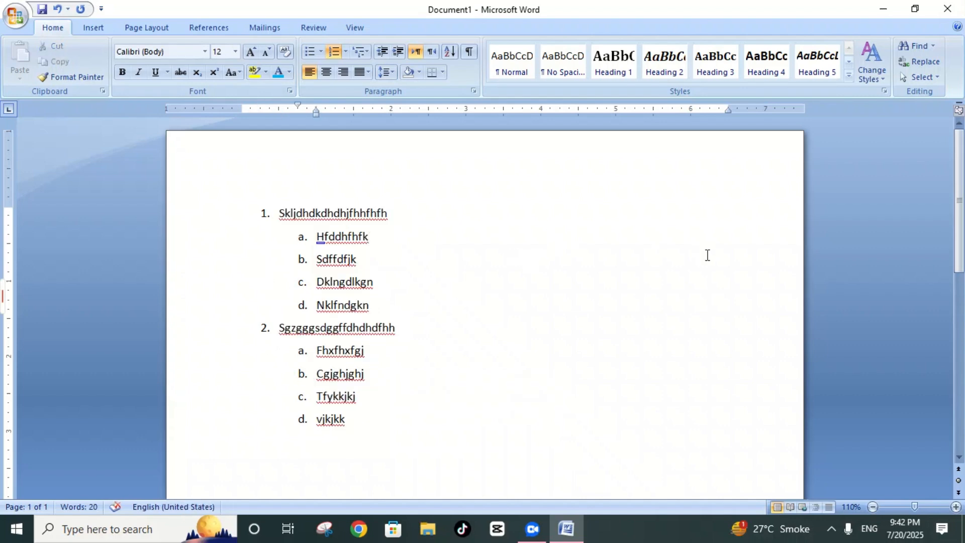
{"action": "left_click", "coordinate": [730, 258]}
{"action": "left_click", "coordinate": [265, 213]}
{"action": "left_click_drag", "start_coordinate": [458, 433], "coordinate": [458, 418]}
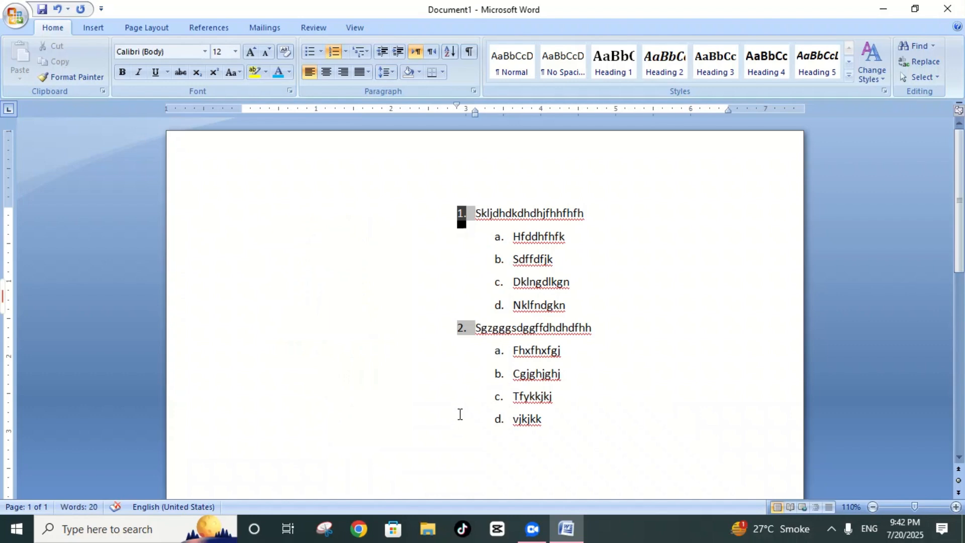
{"action": "key", "text": "ctrl+z"}
{"action": "left_click", "coordinate": [256, 208]}
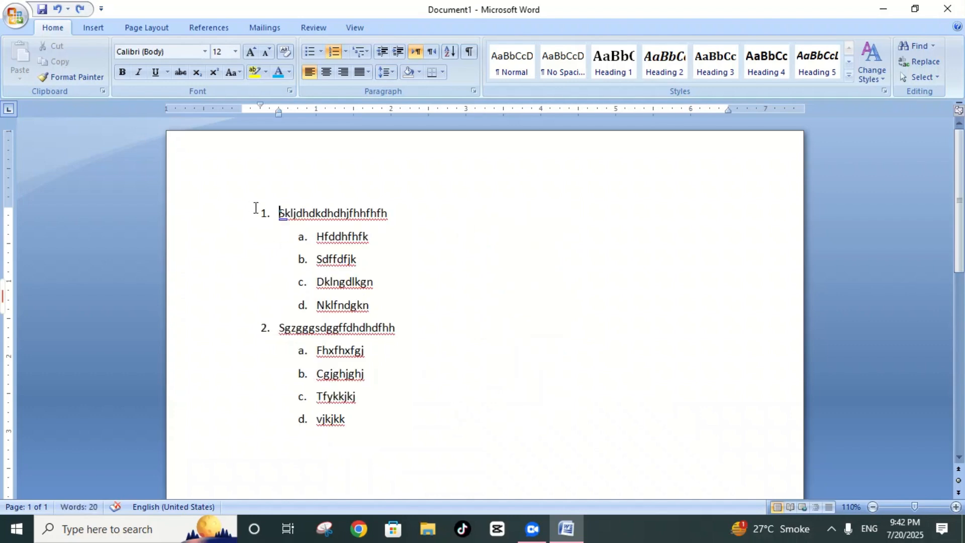
Step: Try centre and right alignment on the whole multilevel list, and undo both alignment changes
{"action": "left_click_drag", "start_coordinate": [279, 213], "coordinate": [352, 428]}
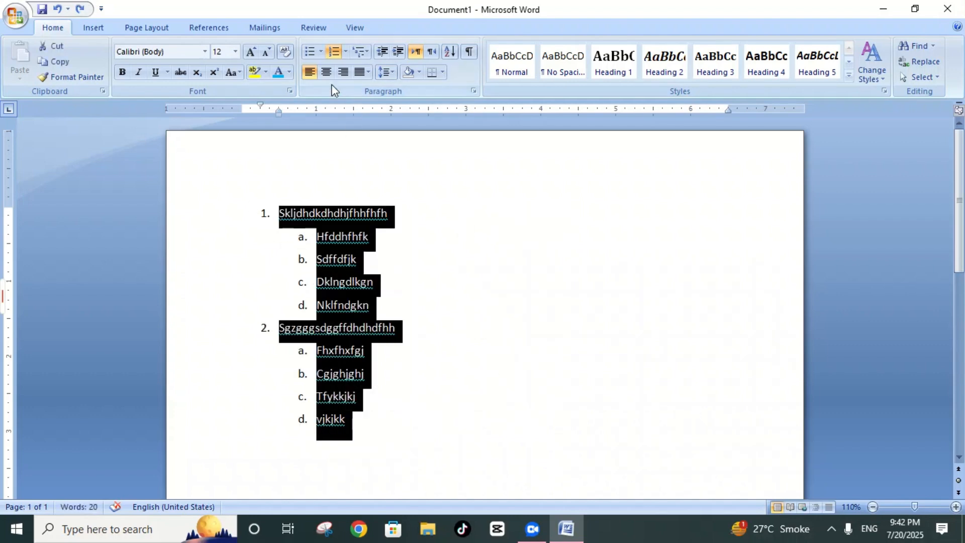
{"action": "left_click", "coordinate": [323, 76]}
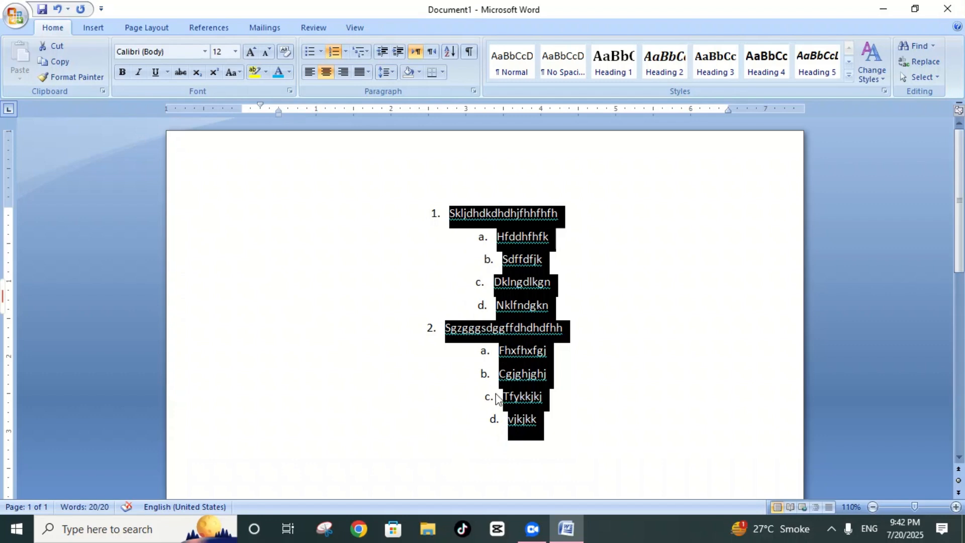
{"action": "left_click", "coordinate": [343, 72]}
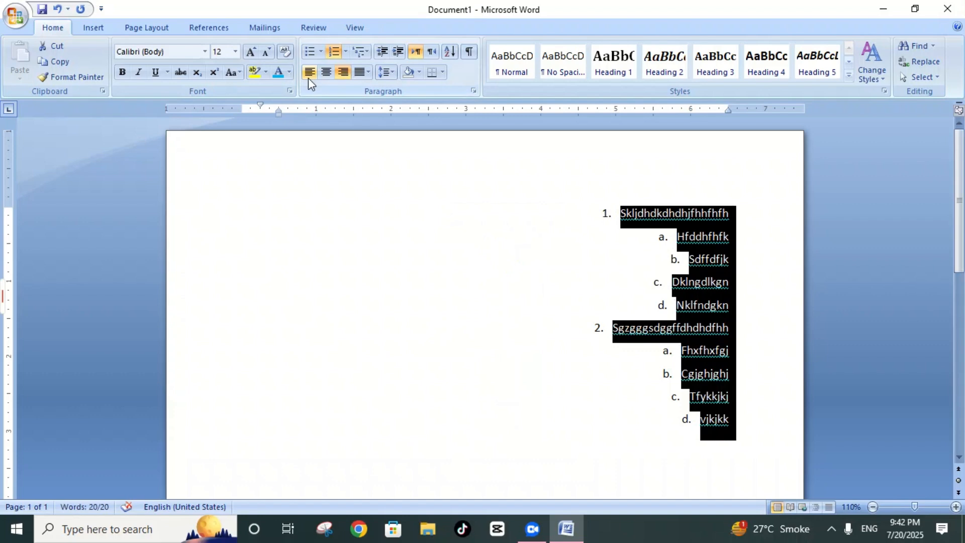
{"action": "key", "text": "ctrl+z"}
{"action": "key", "text": "ctrl+z"}
{"action": "key", "text": "Right"}
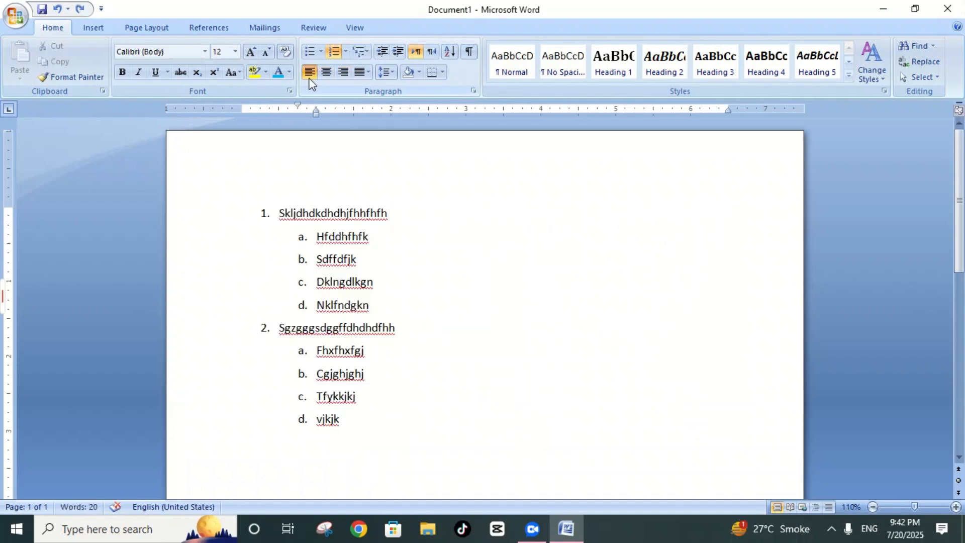
Step: Increase the indent of the whole multilevel list until its first-level numbers reach the 5-inch ruler mark
{"action": "left_click_drag", "start_coordinate": [263, 213], "coordinate": [345, 238]}
{"action": "key", "text": "ctrl+z"}
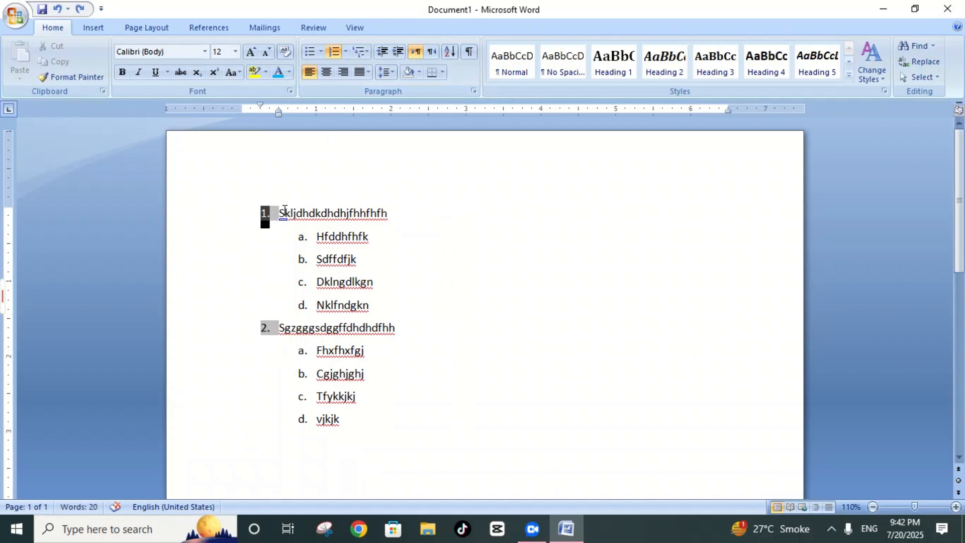
{"action": "left_click_drag", "start_coordinate": [280, 213], "coordinate": [410, 432]}
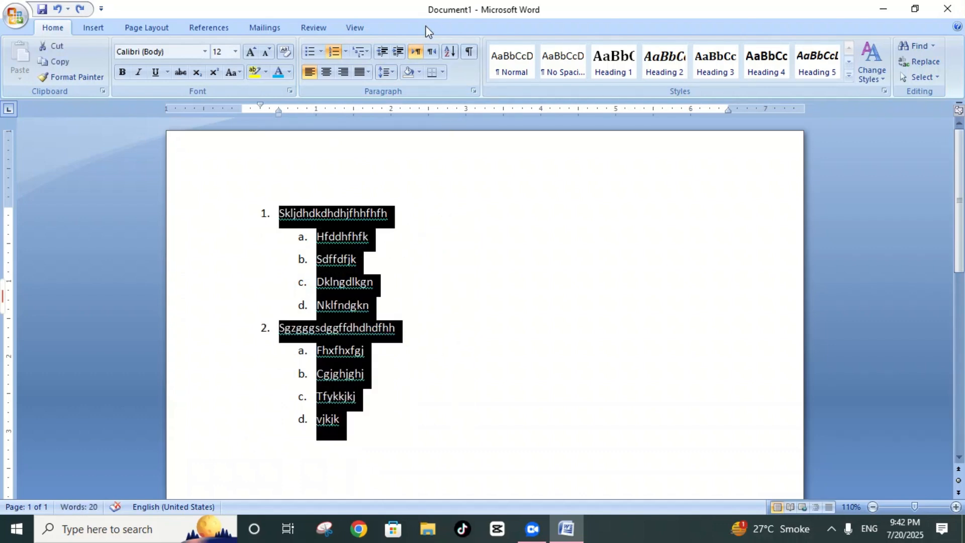
{"action": "left_click", "coordinate": [399, 52]}
{"action": "left_click", "coordinate": [399, 52]}
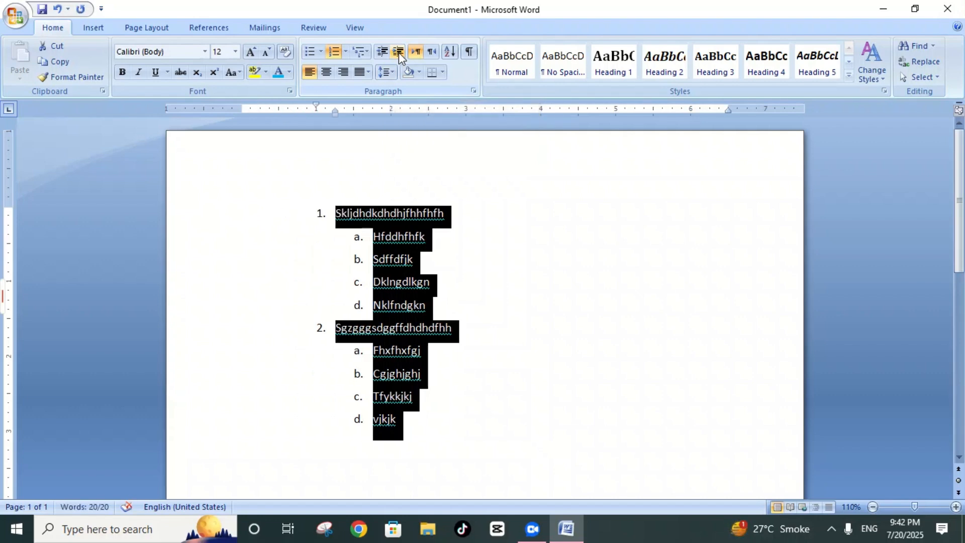
{"action": "left_click", "coordinate": [399, 53]}
{"action": "left_click", "coordinate": [399, 52]}
{"action": "left_click", "coordinate": [399, 52]}
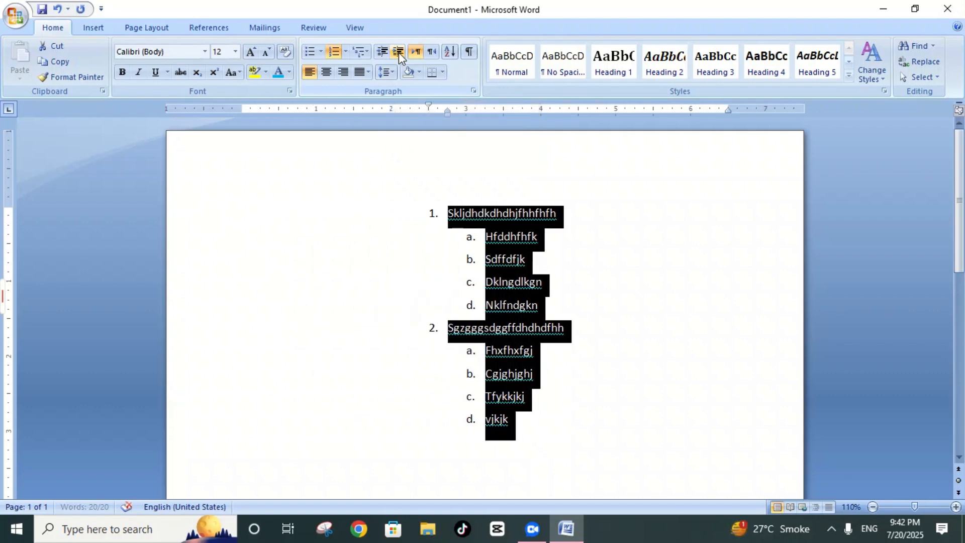
{"action": "left_click", "coordinate": [399, 52]}
{"action": "left_click", "coordinate": [399, 52]}
{"action": "left_click", "coordinate": [399, 52]}
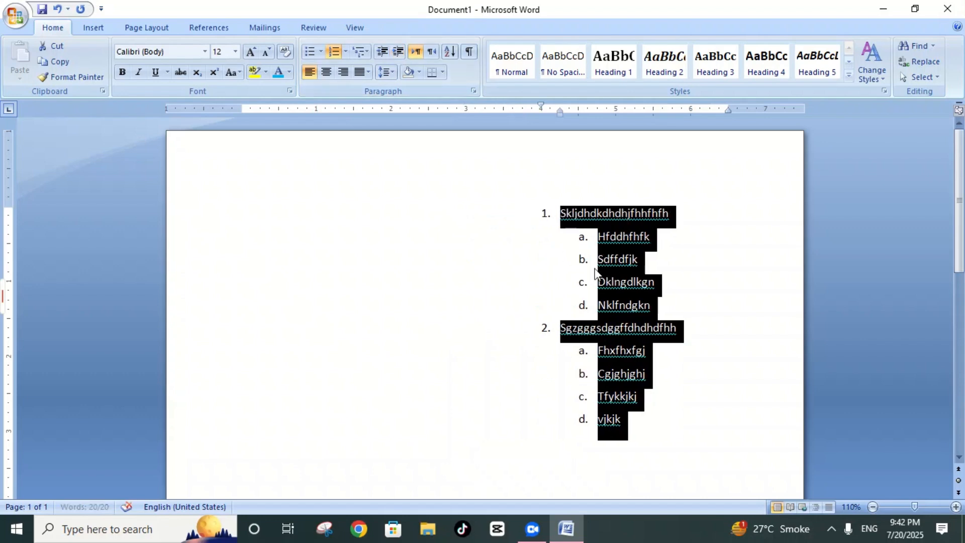
{"action": "left_click", "coordinate": [399, 52]}
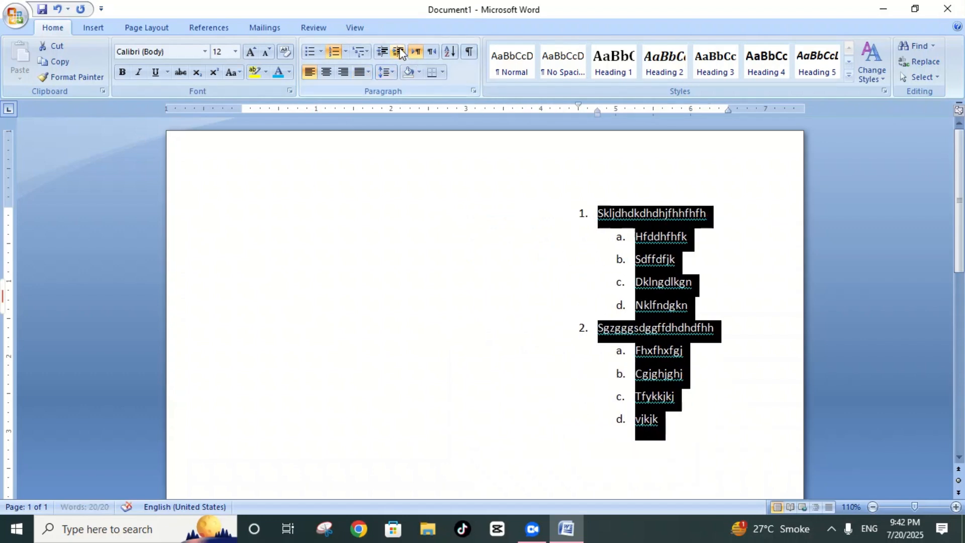
{"action": "left_click", "coordinate": [399, 52]}
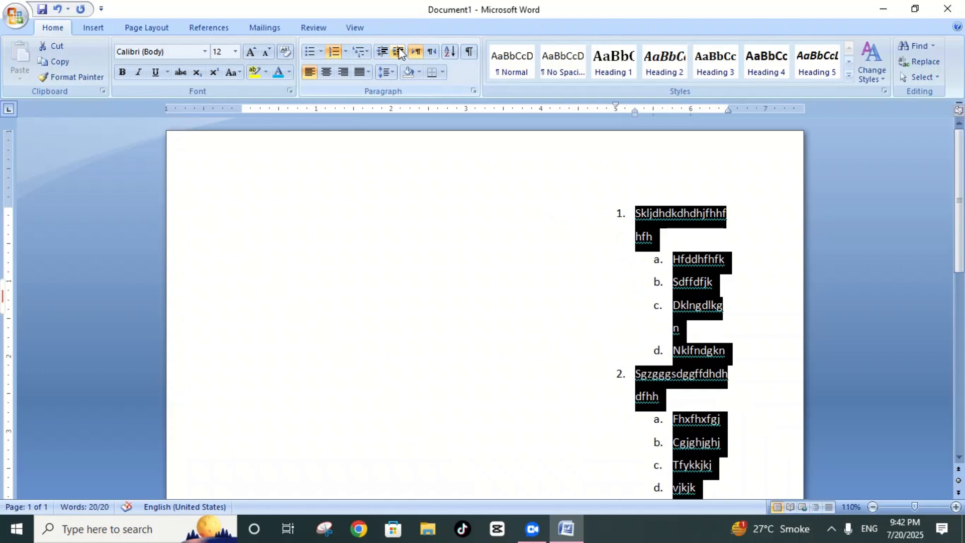
Step: Decrease the whole list's indent until its first-level numbers reach the 0.5-inch ruler mark
{"action": "left_click", "coordinate": [382, 52]}
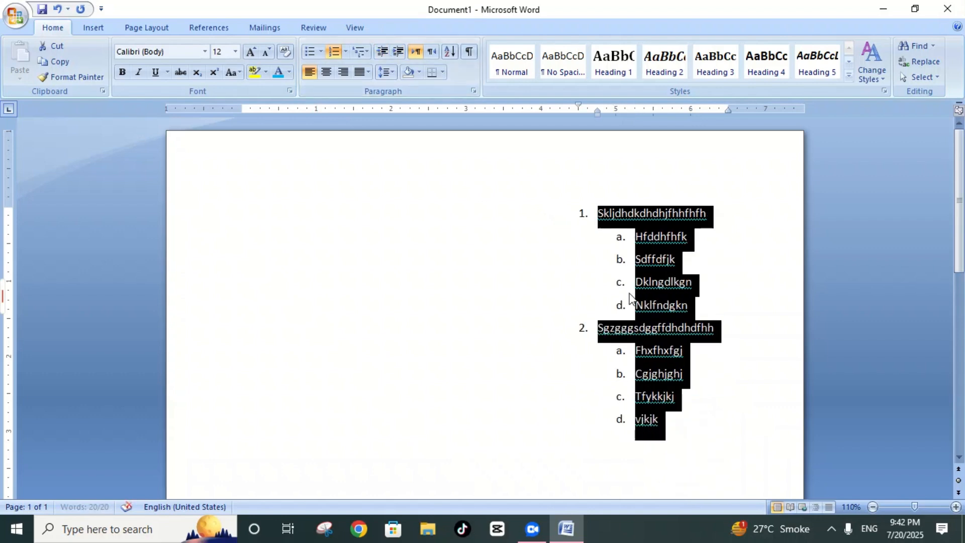
{"action": "left_click", "coordinate": [385, 54]}
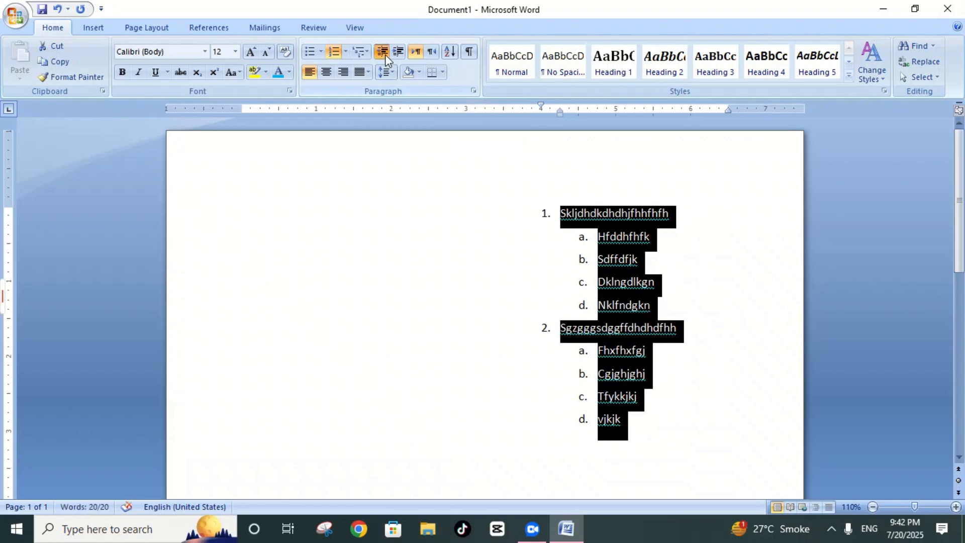
{"action": "left_click", "coordinate": [385, 54]}
{"action": "left_click", "coordinate": [385, 54]}
{"action": "left_click", "coordinate": [385, 55]}
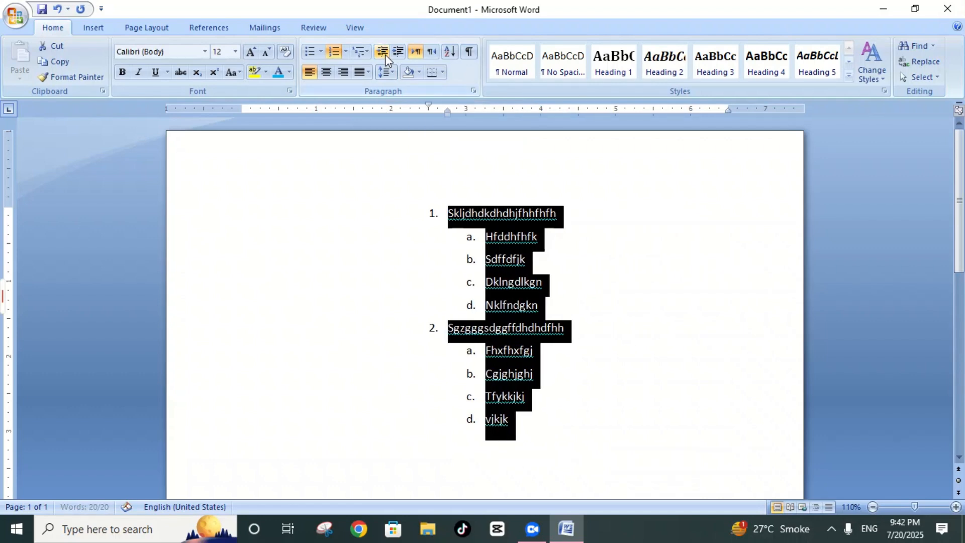
{"action": "left_click", "coordinate": [385, 54]}
{"action": "left_click", "coordinate": [384, 54]}
{"action": "left_click", "coordinate": [385, 54]}
{"action": "left_click", "coordinate": [385, 54]}
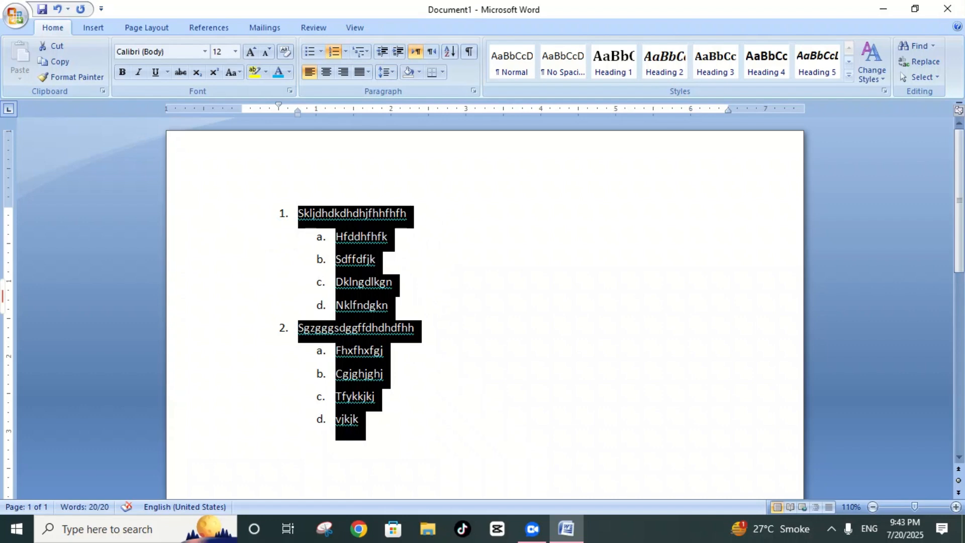
{"action": "left_click", "coordinate": [377, 259]}
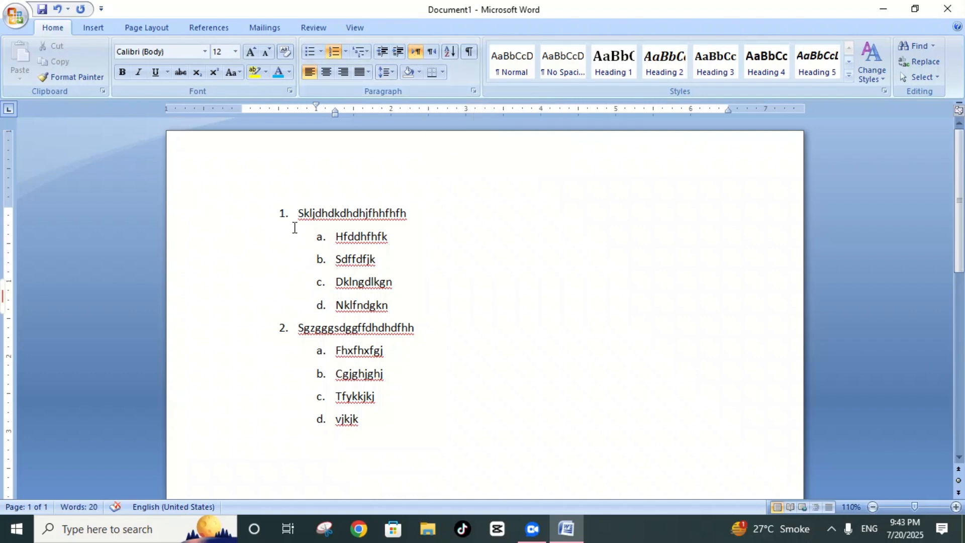
Step: Set the text direction of the whole multilevel list to right-to-left
{"action": "left_click_drag", "start_coordinate": [293, 224], "coordinate": [367, 427]}
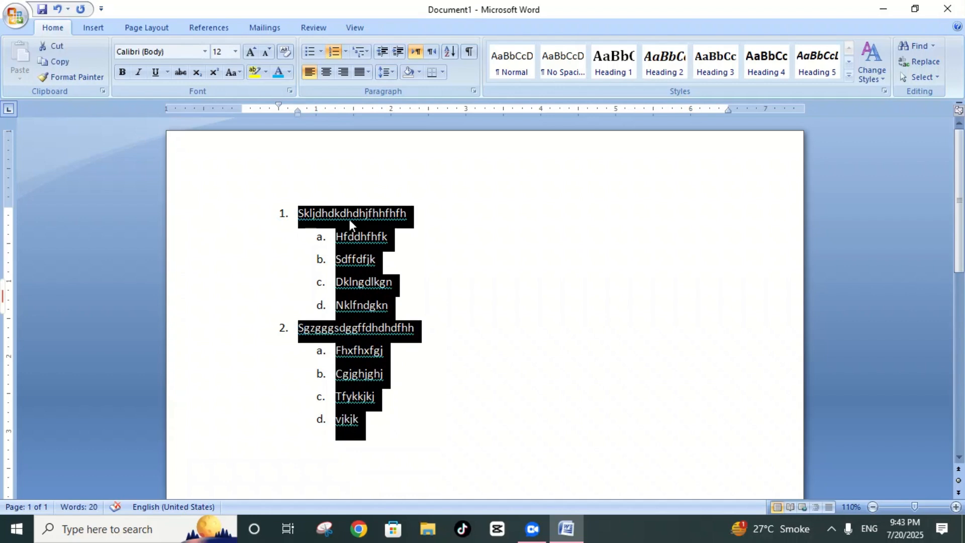
{"action": "left_click", "coordinate": [432, 52]}
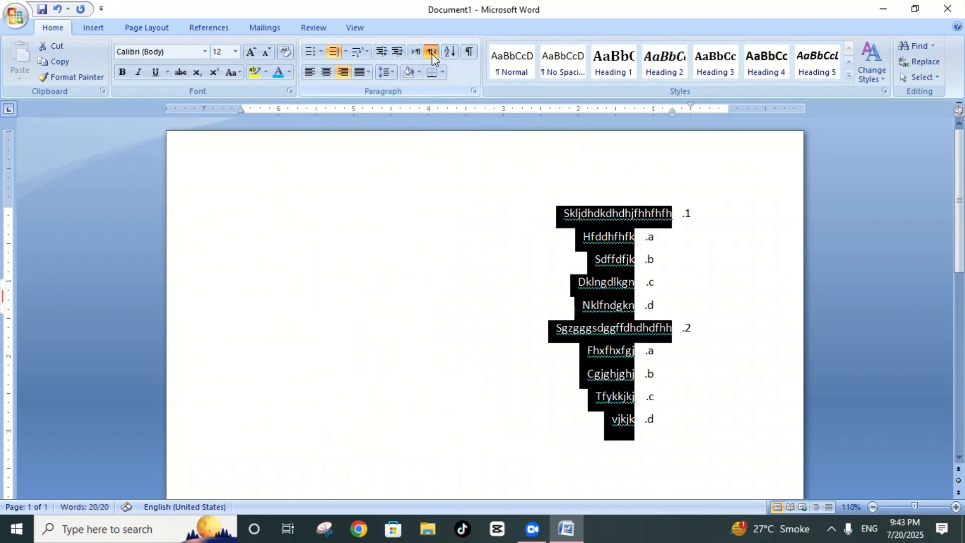
{"action": "left_click", "coordinate": [705, 269]}
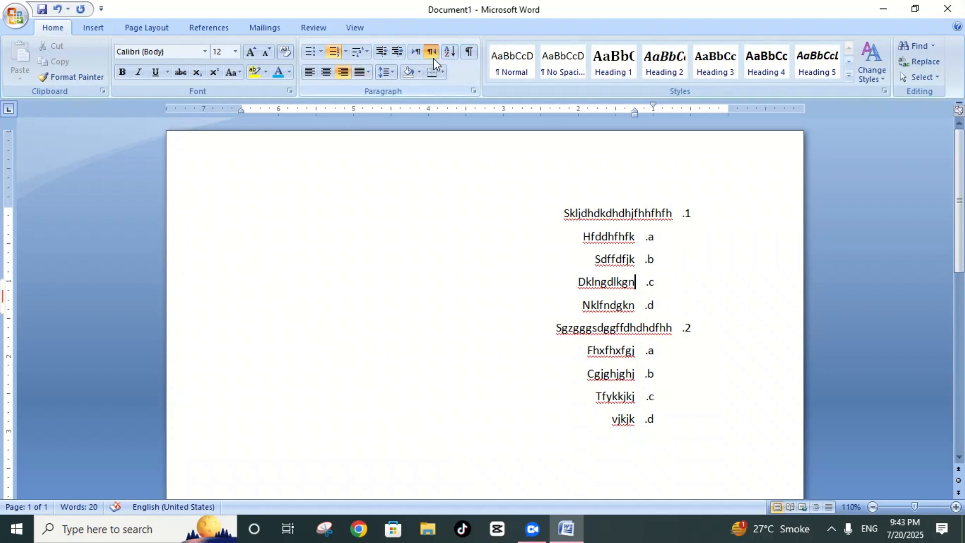
Step: Examine the Sort Text settings for the right-to-left list and close them without sorting
{"action": "left_click", "coordinate": [445, 52]}
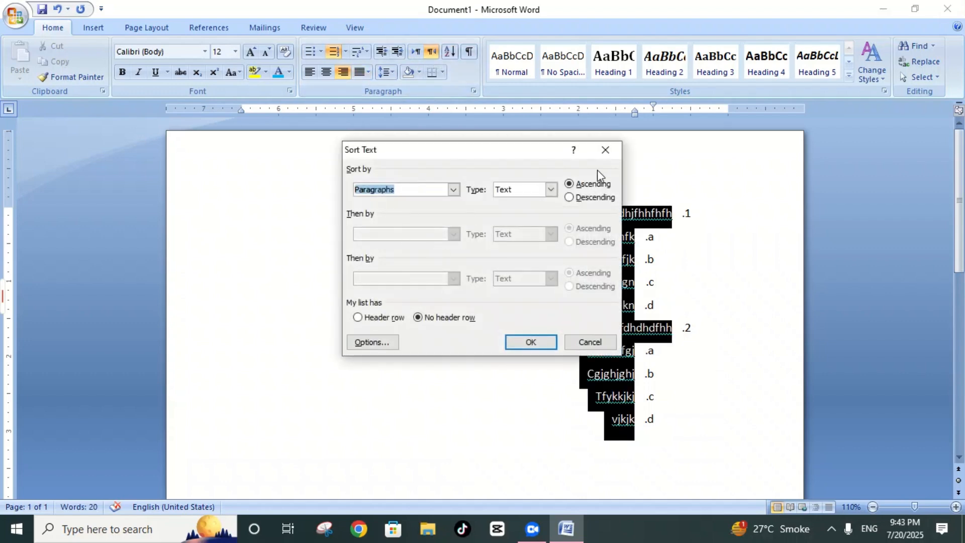
{"action": "left_click", "coordinate": [605, 150]}
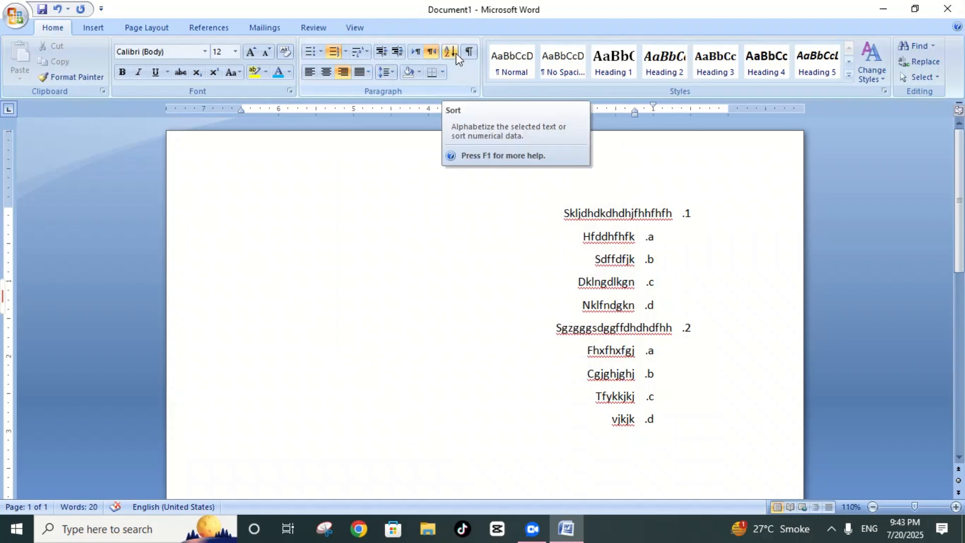
{"action": "left_click", "coordinate": [456, 53]}
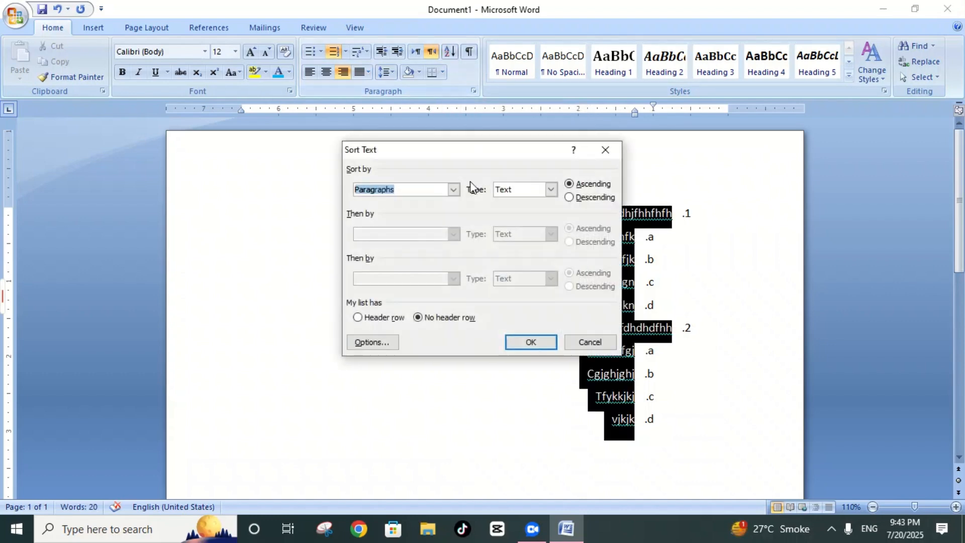
{"action": "left_click", "coordinate": [605, 150]}
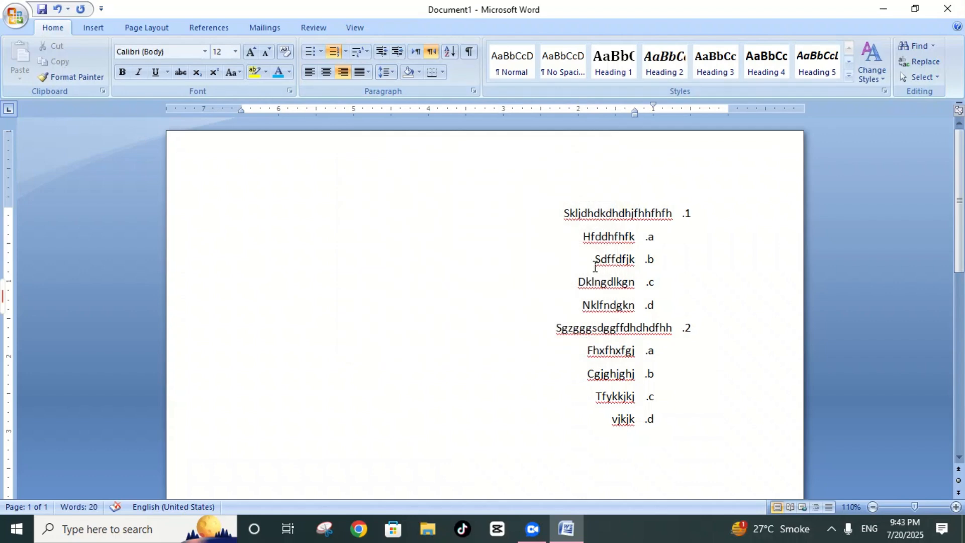
Step: Delete the entire list with its leftover numbering and left-align the empty paragraph
{"action": "key", "text": "ctrl+a"}
{"action": "key", "text": "Delete"}
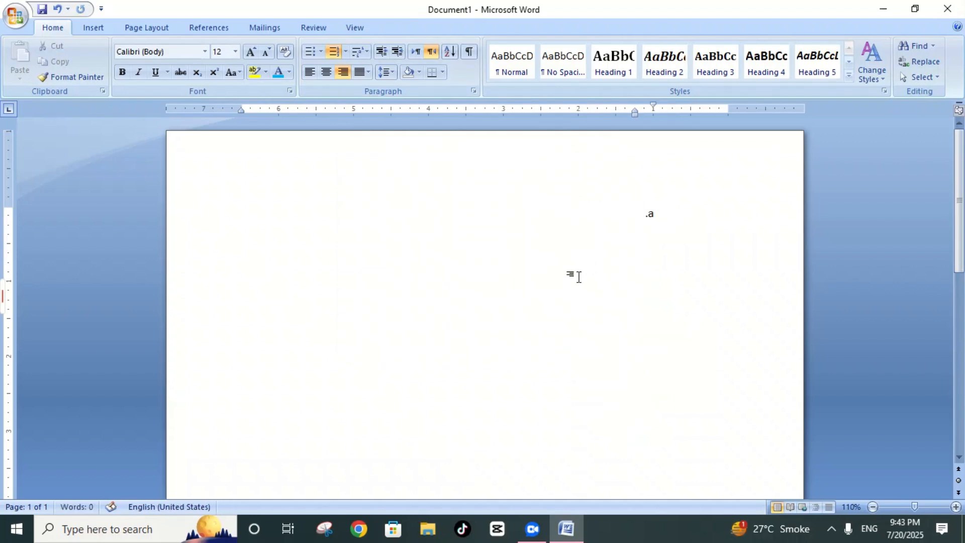
{"action": "key", "text": "BackSpace"}
{"action": "key", "text": "BackSpace"}
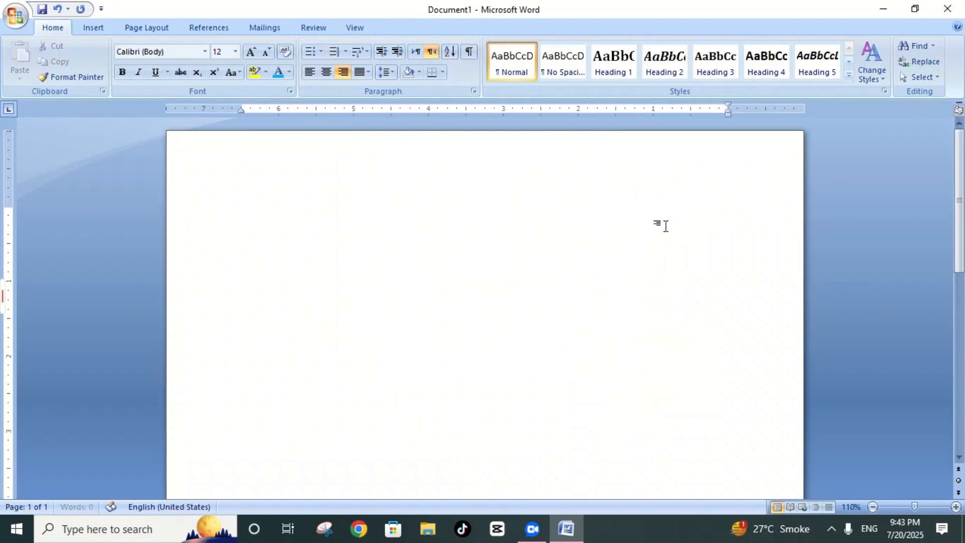
{"action": "left_click", "coordinate": [309, 72]}
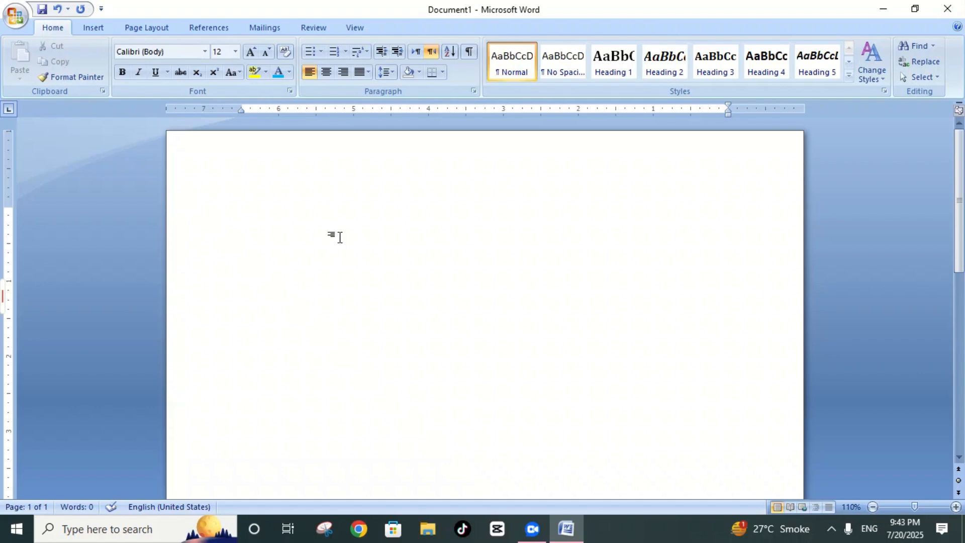
Step: Enter the numbers 3, 4, 2, 1, 9, 7, 6 and 4, each on its own line
{"action": "type", "text": "3"}
{"action": "key", "text": "Return"}
{"action": "type", "text": "4"}
{"action": "key", "text": "Return"}
{"action": "type", "text": "2"}
{"action": "key", "text": "Return"}
{"action": "type", "text": "1"}
{"action": "key", "text": "Return"}
{"action": "type", "text": "9"}
{"action": "key", "text": "Return"}
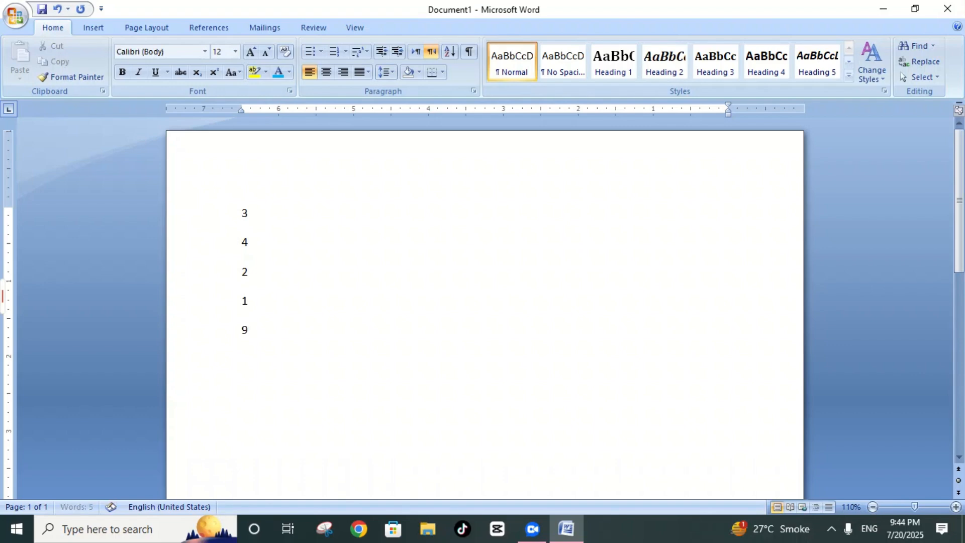
{"action": "type", "text": "7"}
{"action": "key", "text": "Return"}
{"action": "type", "text": "6"}
{"action": "key", "text": "Return"}
{"action": "type", "text": "4"}
Step: Sort all the numbers as paragraphs of type Number in ascending order, with no header row
{"action": "left_click_drag", "start_coordinate": [251, 233], "coordinate": [274, 412]}
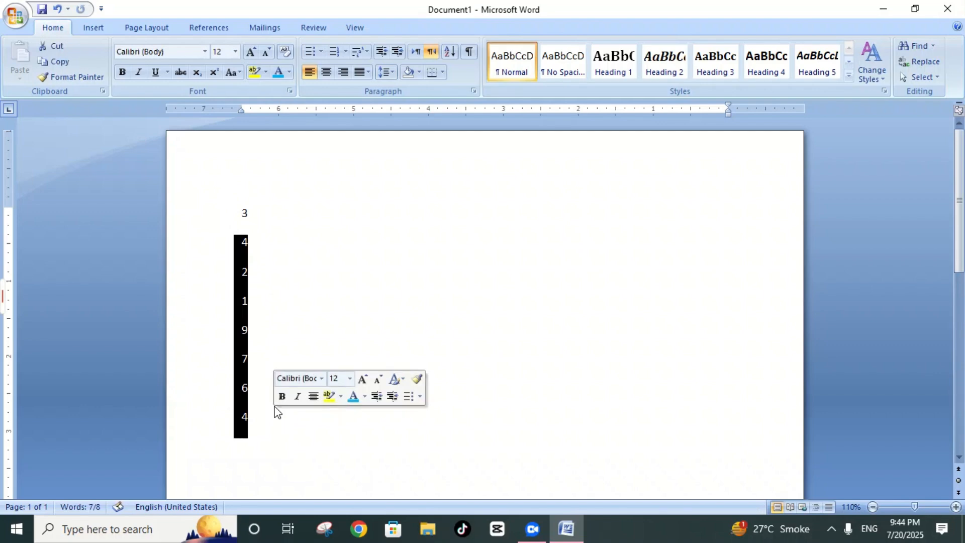
{"action": "key", "text": "ctrl+a"}
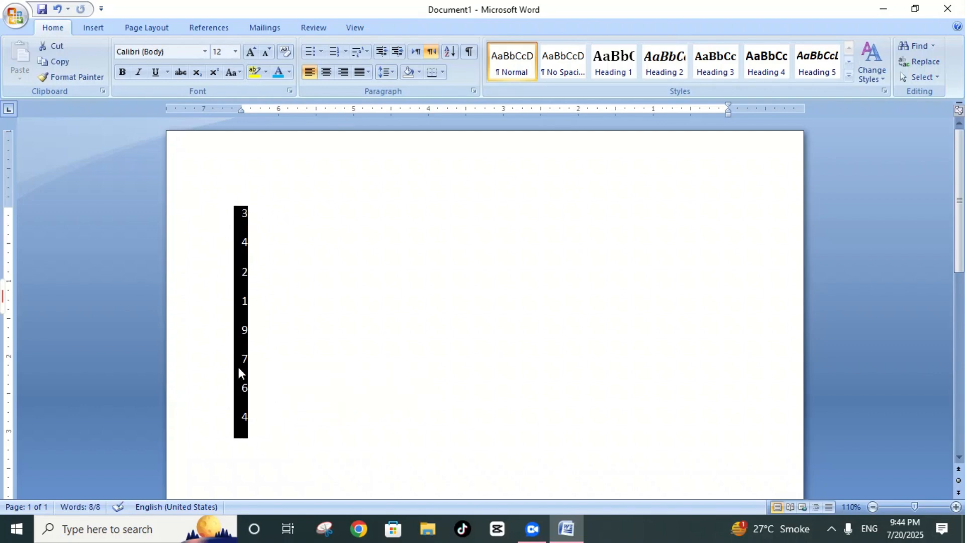
{"action": "left_click", "coordinate": [454, 51]}
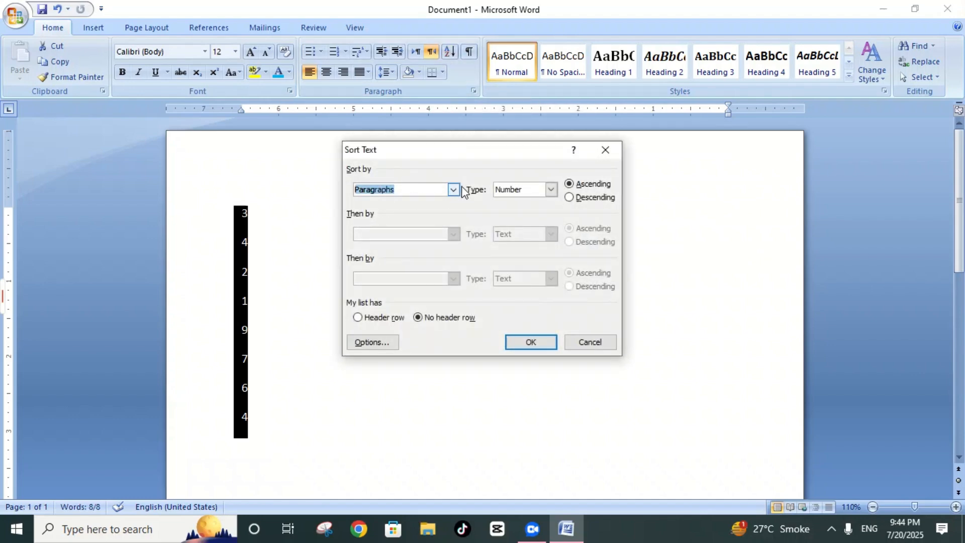
{"action": "left_click", "coordinate": [569, 198]}
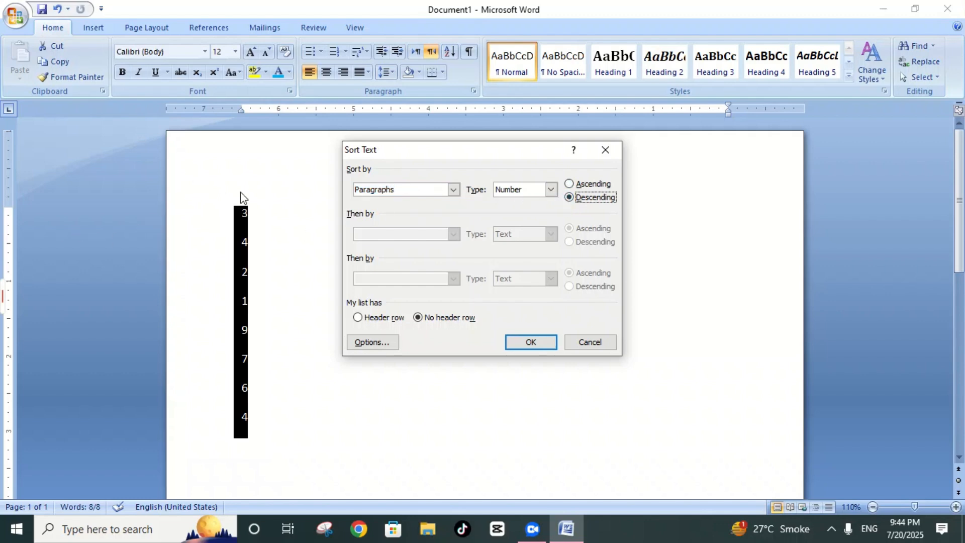
{"action": "left_click", "coordinate": [569, 184]}
{"action": "left_click", "coordinate": [544, 346]}
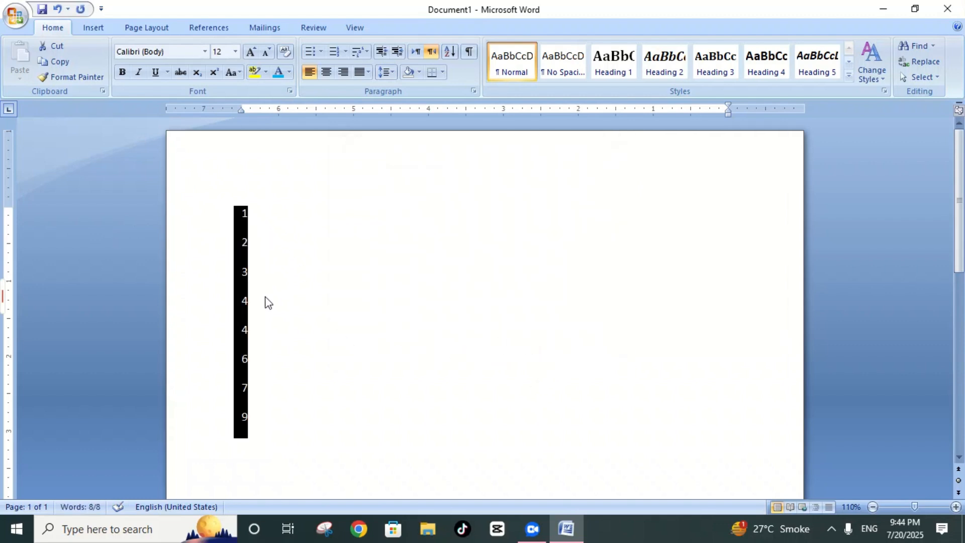
{"action": "left_click", "coordinate": [254, 368]}
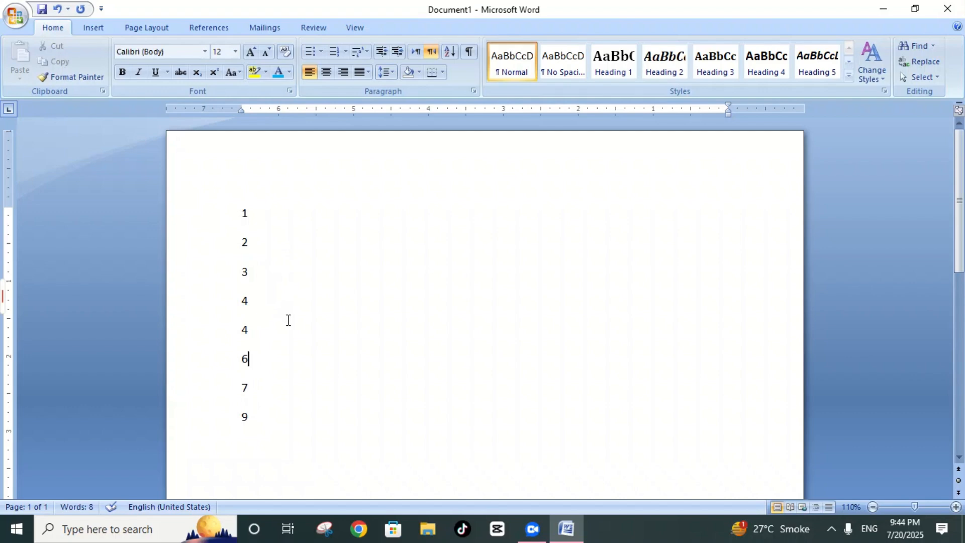
Step: Undo the sort and sort the whole number list in ascending order again
{"action": "key", "text": "ctrl+a"}
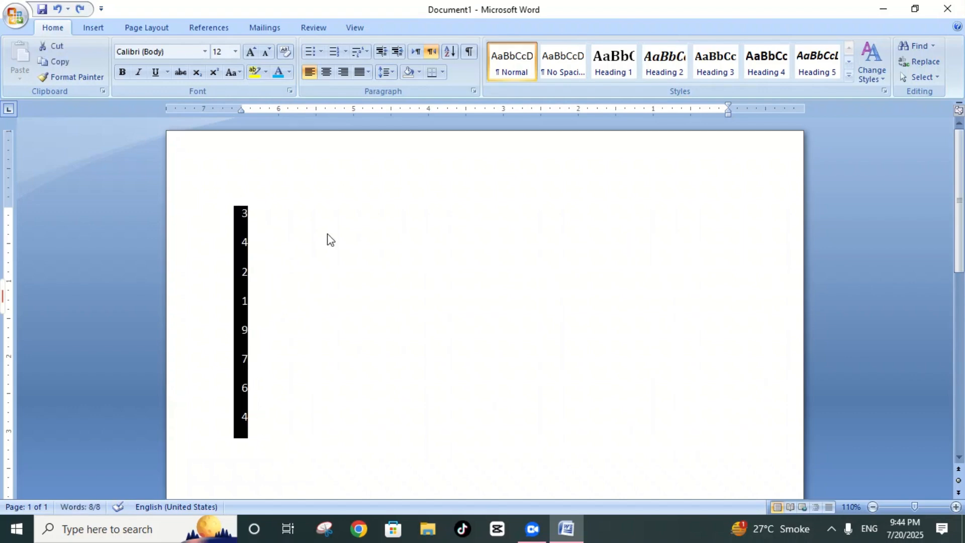
{"action": "left_click", "coordinate": [450, 51]}
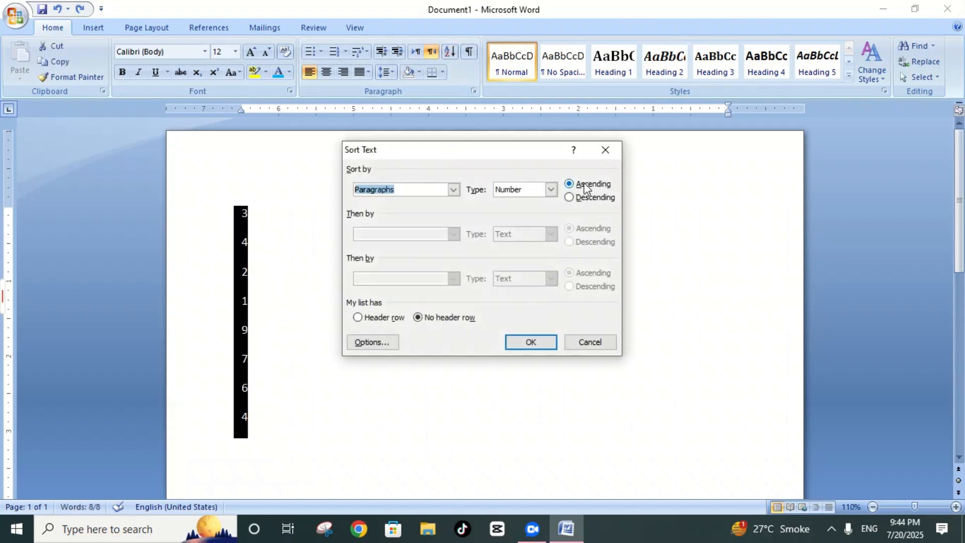
{"action": "left_click", "coordinate": [545, 346]}
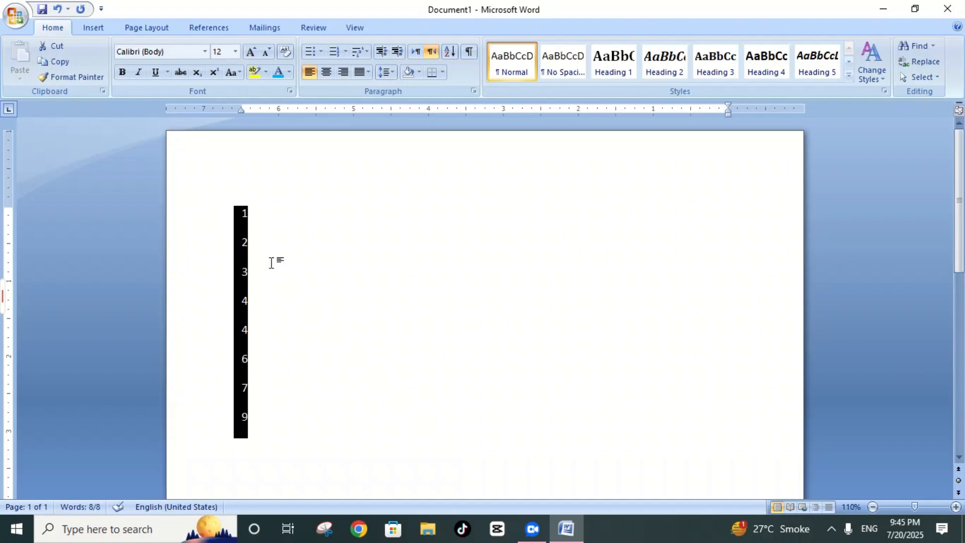
Step: Delete the sorted numbers and generate sample paragraphs with =rand(), using left-to-right text direction
{"action": "key", "text": "Delete"}
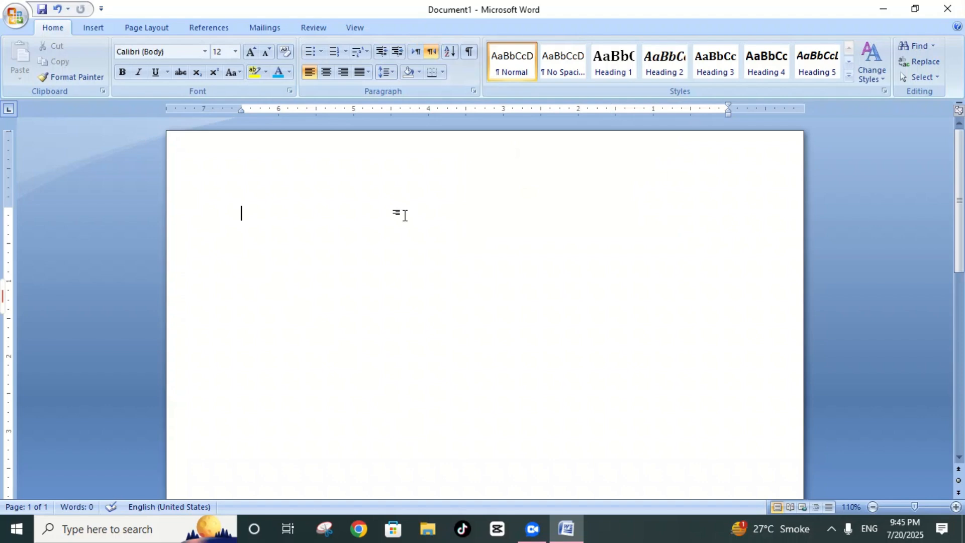
{"action": "type", "text": "=r"}
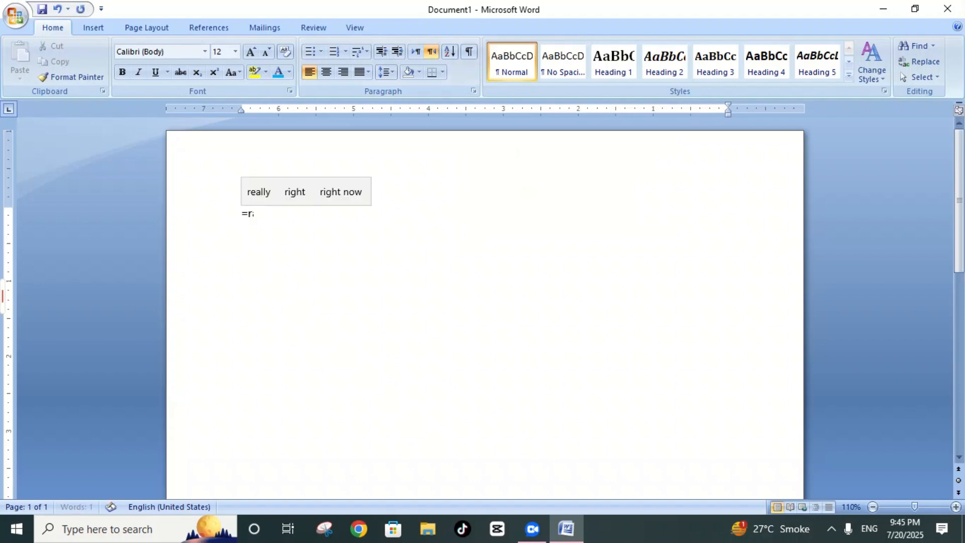
{"action": "type", "text": "and"}
{"action": "key", "text": "ctrl+shift"}
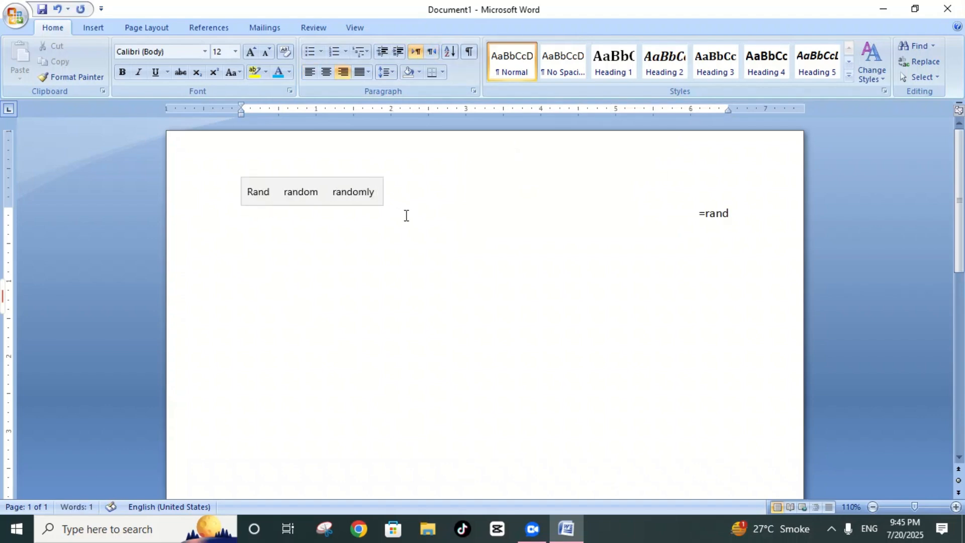
{"action": "type", "text": "()"}
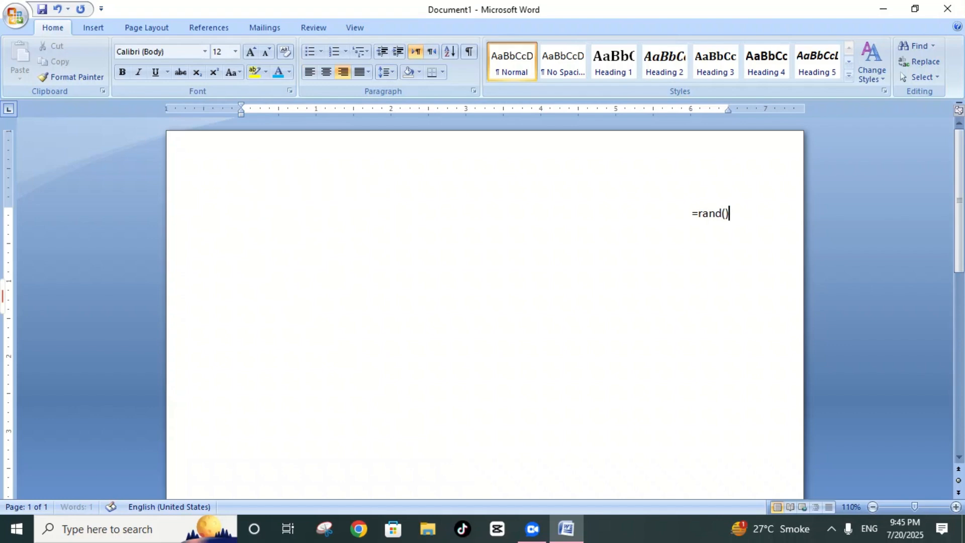
{"action": "key", "text": "Return"}
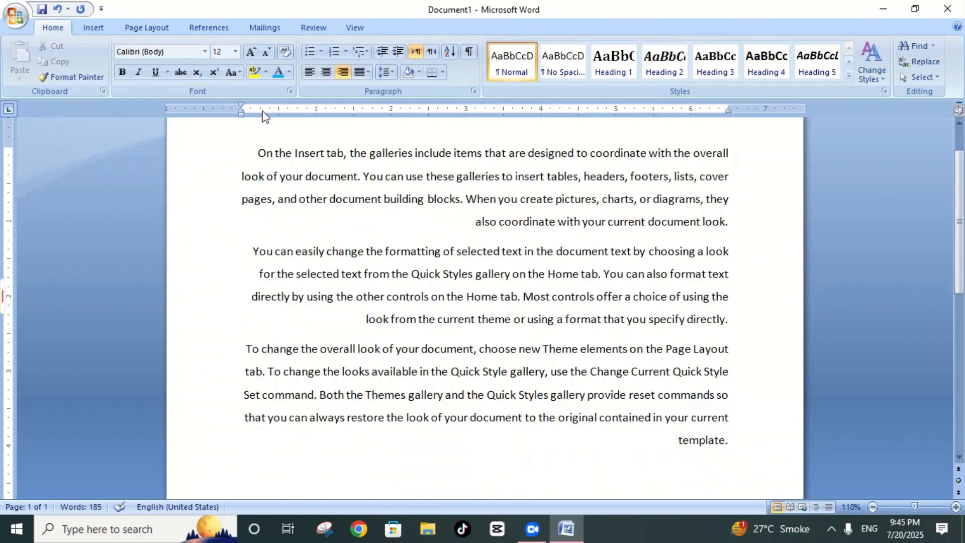
Step: Left-align all of the generated sample text
{"action": "key", "text": "ctrl+a"}
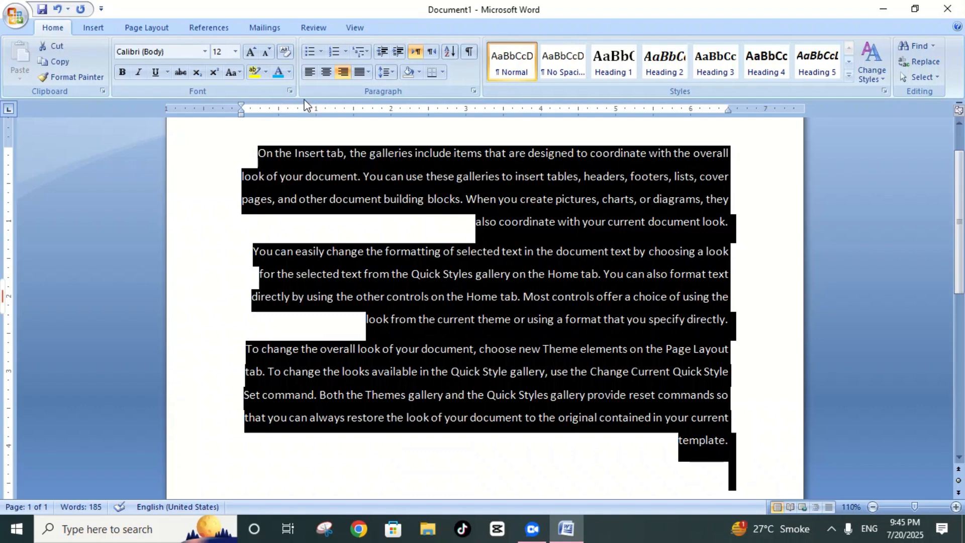
{"action": "left_click", "coordinate": [309, 72]}
{"action": "left_click", "coordinate": [392, 472]}
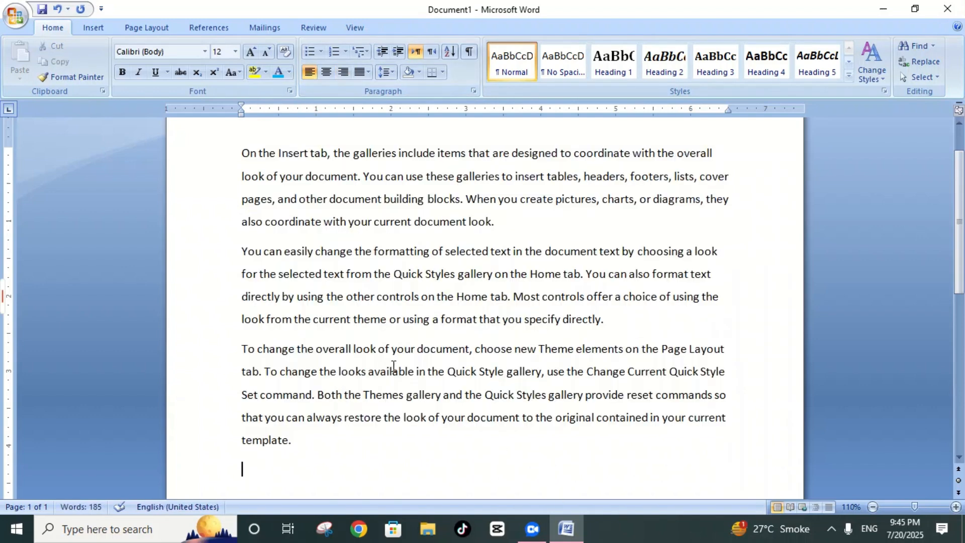
Step: Show the paragraph marks and other formatting symbols, examine them across the sample text, and hide them again
{"action": "scroll", "coordinate": [391, 366], "scroll_direction": "up", "scroll_amount": 2}
{"action": "left_click_drag", "start_coordinate": [243, 212], "coordinate": [671, 439]}
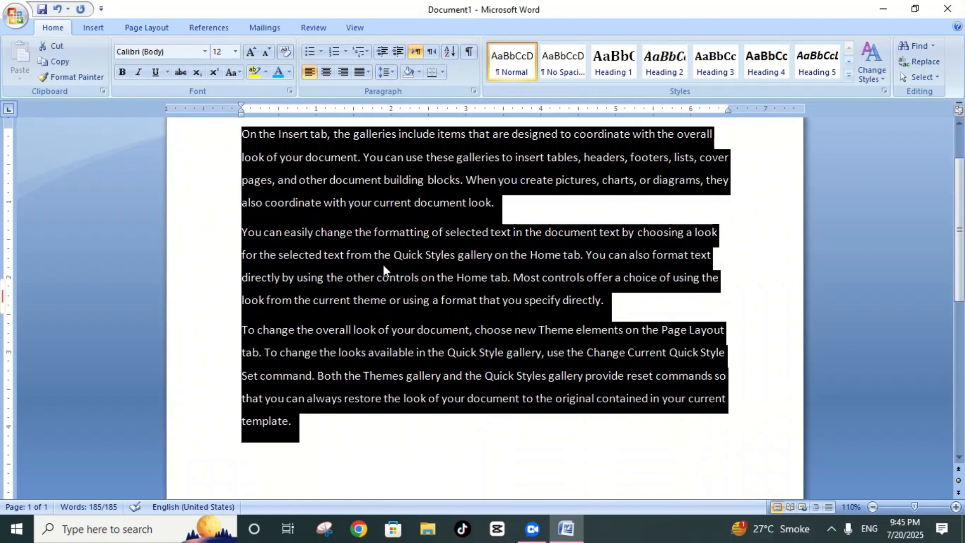
{"action": "left_click", "coordinate": [517, 213]}
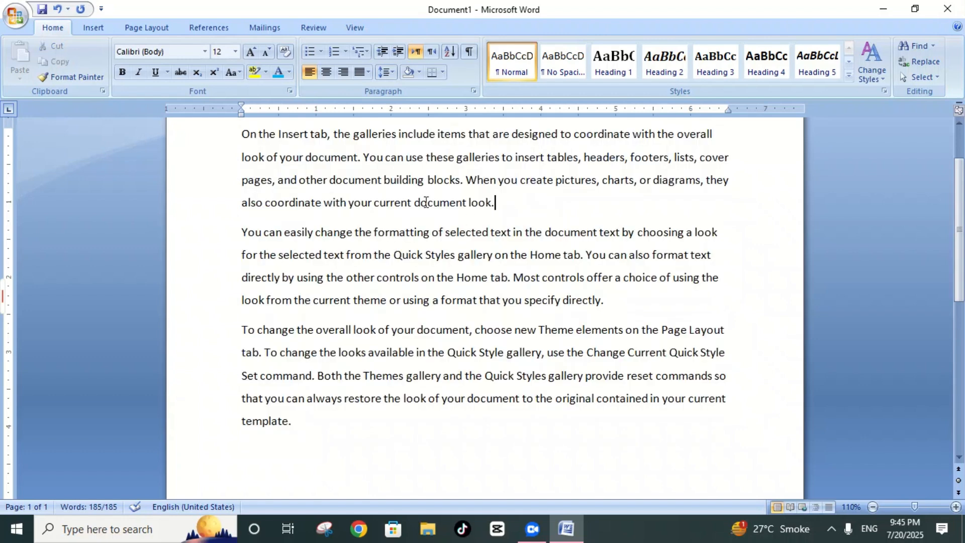
{"action": "left_click", "coordinate": [471, 53]}
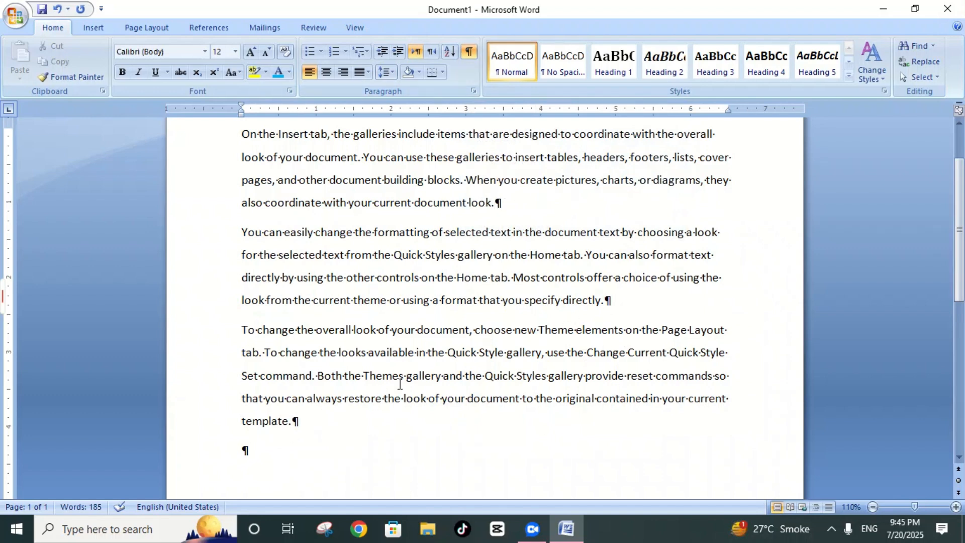
{"action": "scroll", "coordinate": [449, 355], "scroll_direction": "up", "scroll_amount": 2}
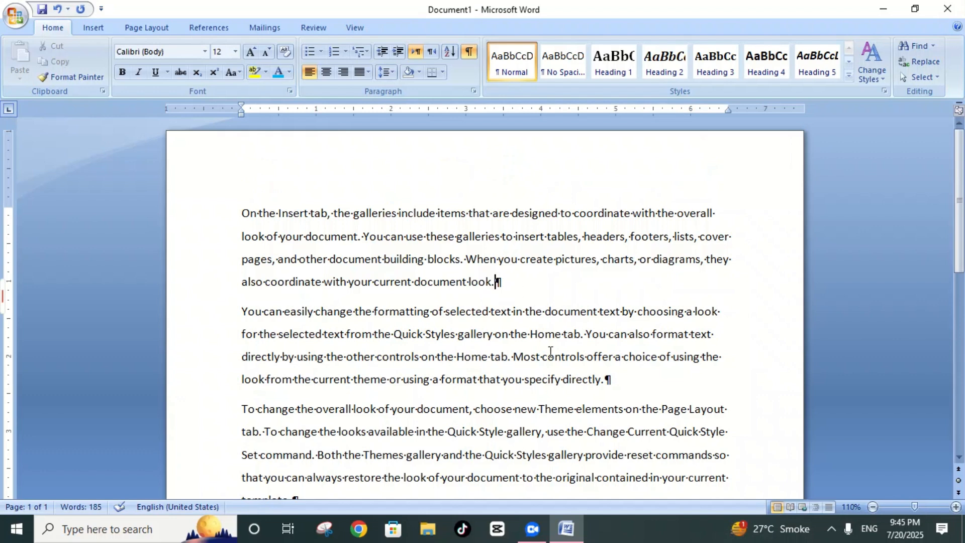
{"action": "scroll", "coordinate": [638, 374], "scroll_direction": "down", "scroll_amount": 5}
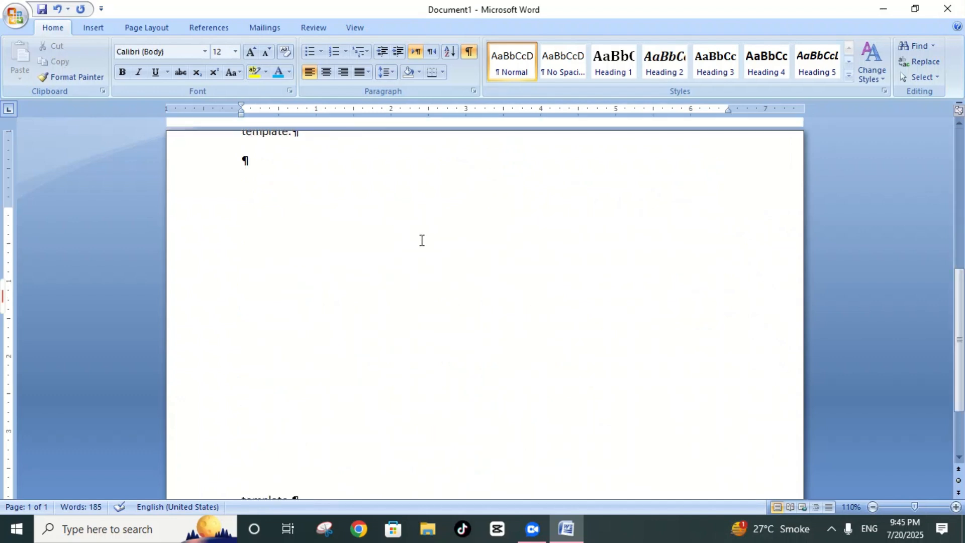
{"action": "scroll", "coordinate": [422, 240], "scroll_direction": "up", "scroll_amount": 10}
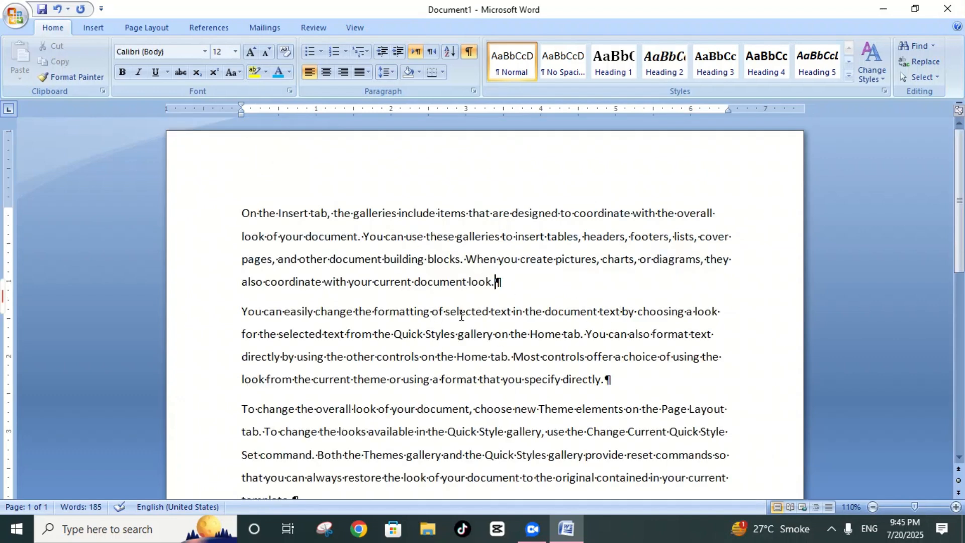
{"action": "left_click", "coordinate": [468, 52]}
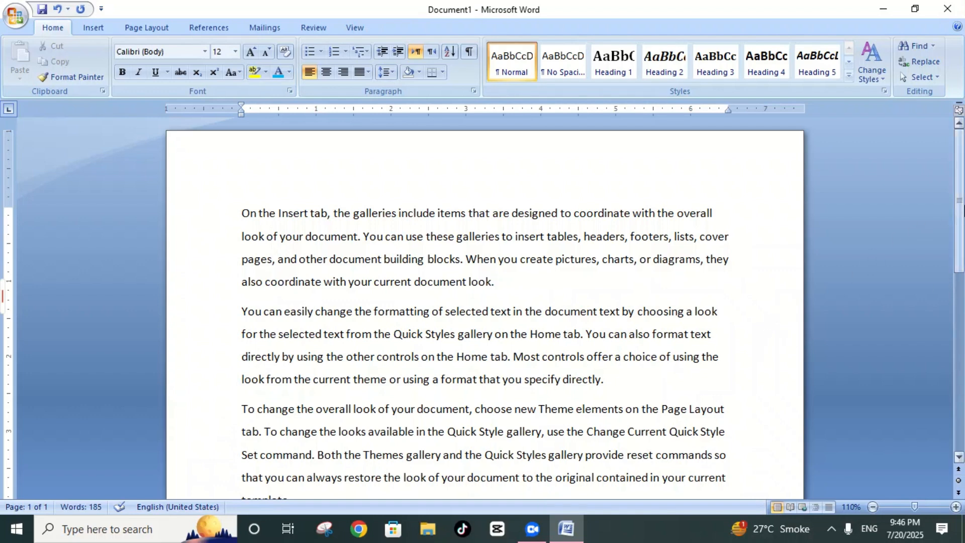
Step: Try justified, centred and right alignment in turn on the first sample paragraph
{"action": "left_click_drag", "start_coordinate": [963, 219], "coordinate": [963, 245]}
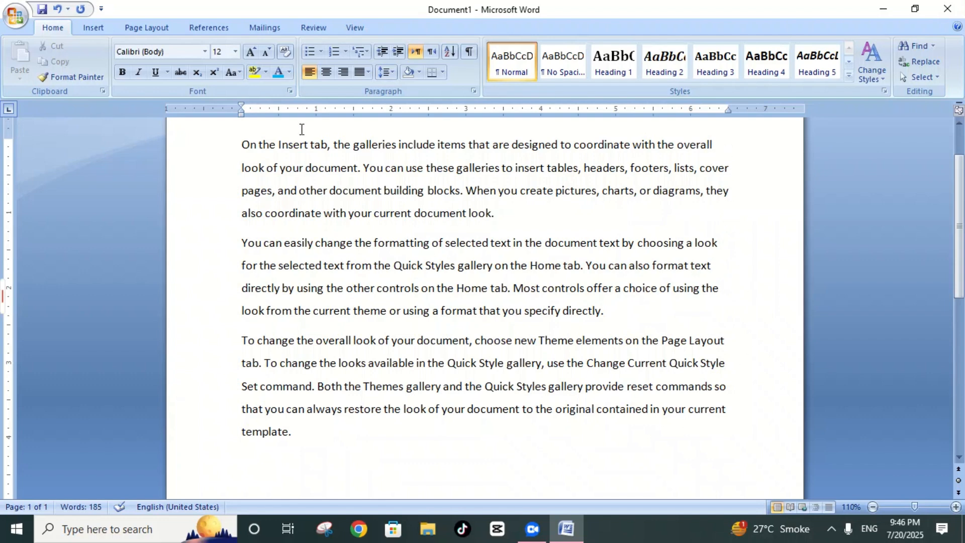
{"action": "key", "text": "ctrl+j"}
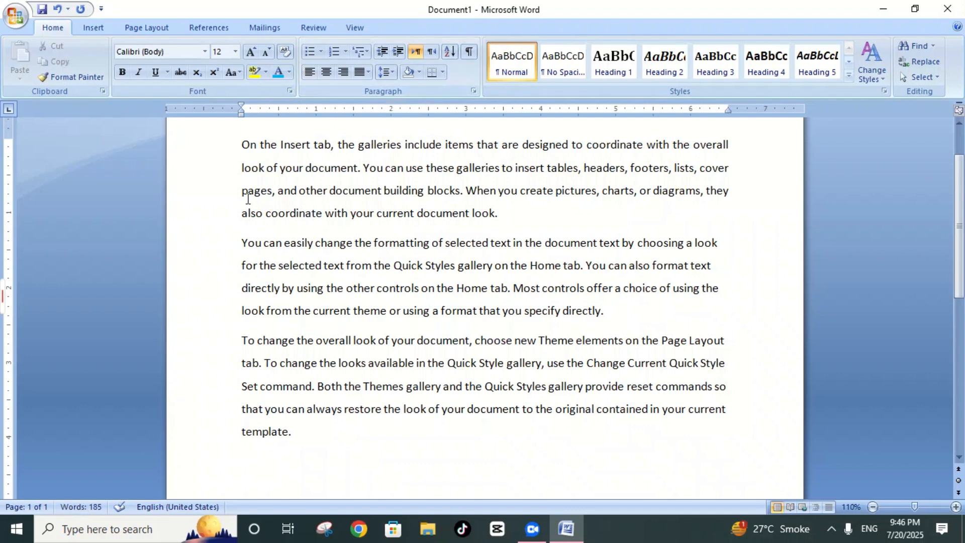
{"action": "left_click", "coordinate": [326, 72]}
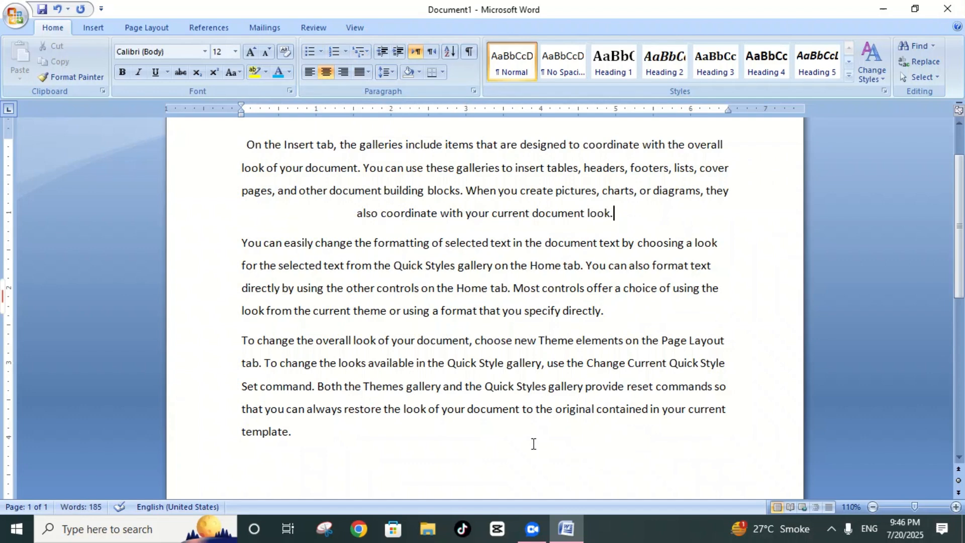
{"action": "left_click", "coordinate": [343, 73]}
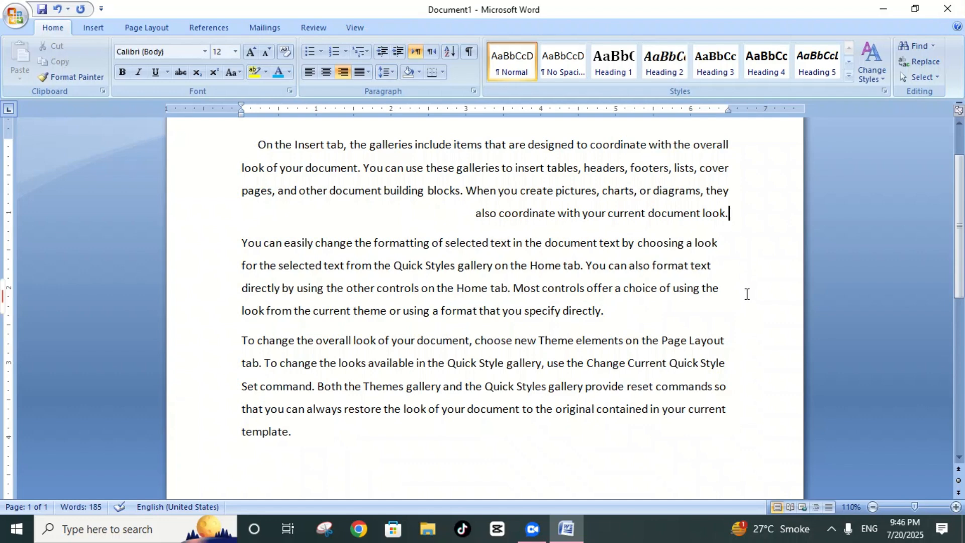
Step: Centre the entire sample text, and switch it to right alignment
{"action": "key", "text": "ctrl+a"}
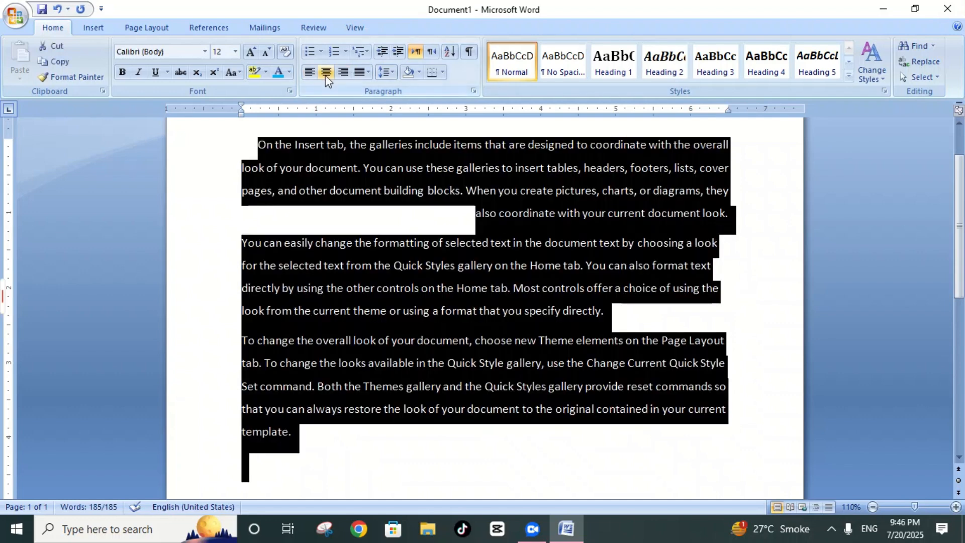
{"action": "left_click", "coordinate": [325, 74]}
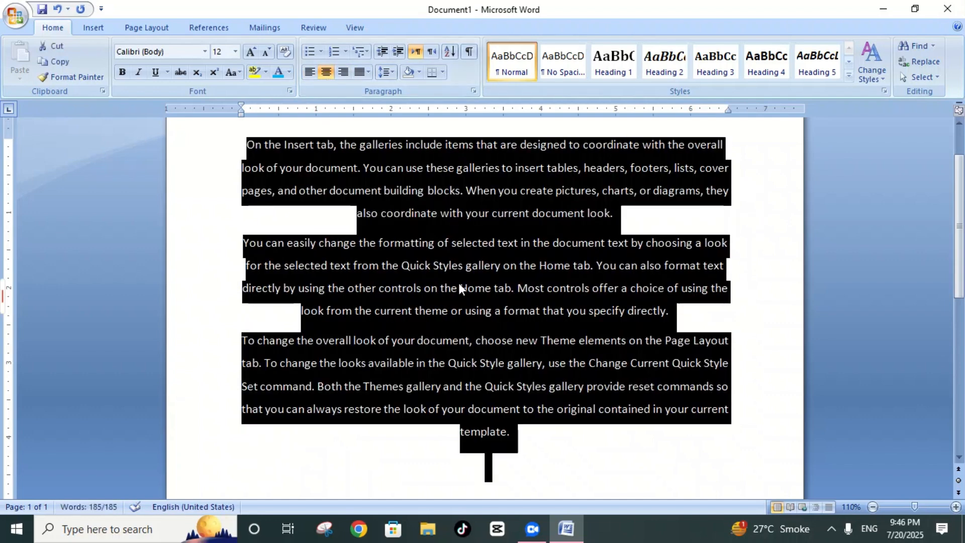
{"action": "left_click", "coordinate": [343, 72]}
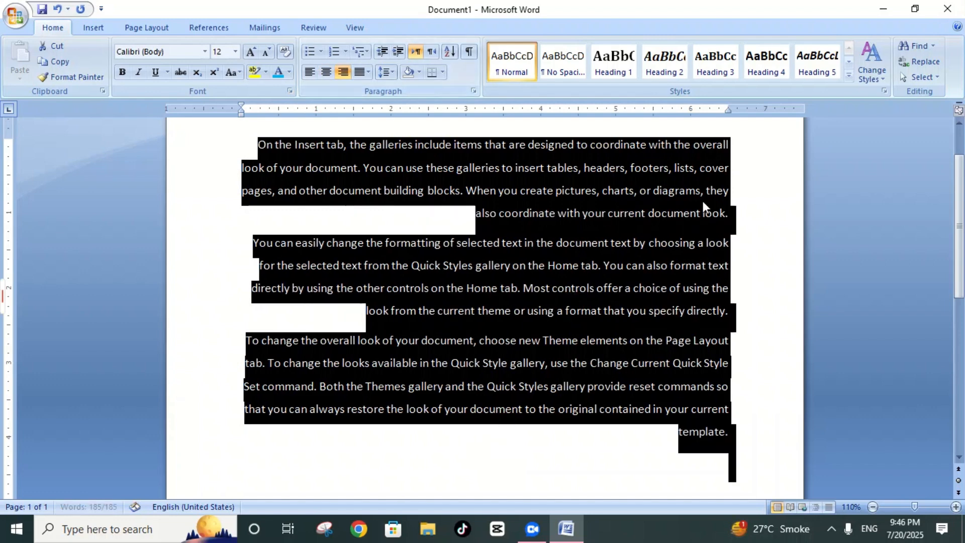
{"action": "left_click", "coordinate": [743, 265]}
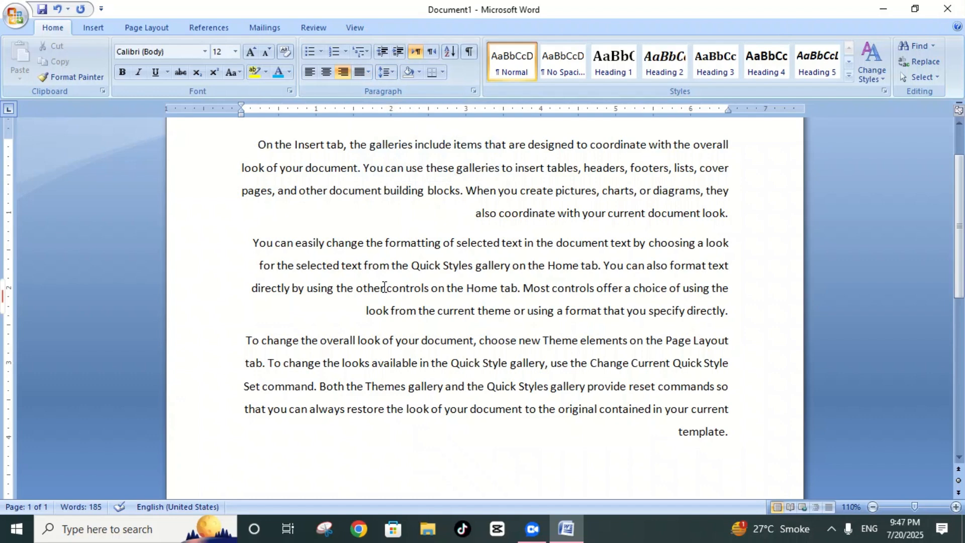
Step: Set the alignment of the entire sample text to Justify
{"action": "key", "text": "ctrl+a"}
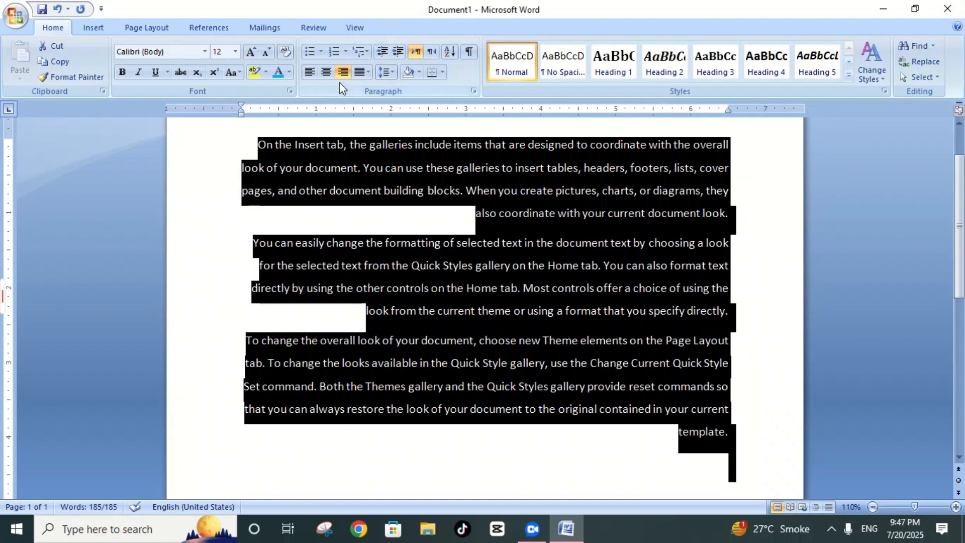
{"action": "left_click", "coordinate": [365, 73]}
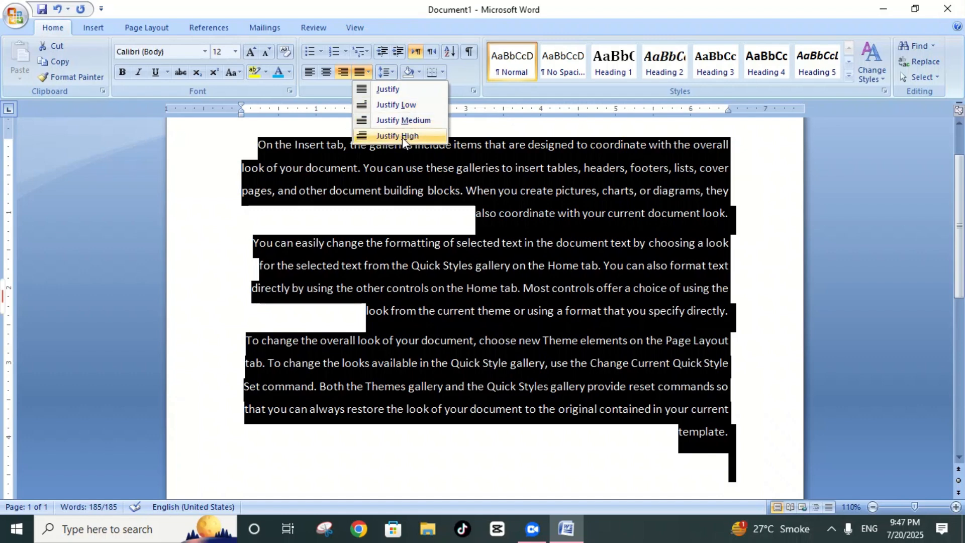
{"action": "left_click", "coordinate": [387, 90]}
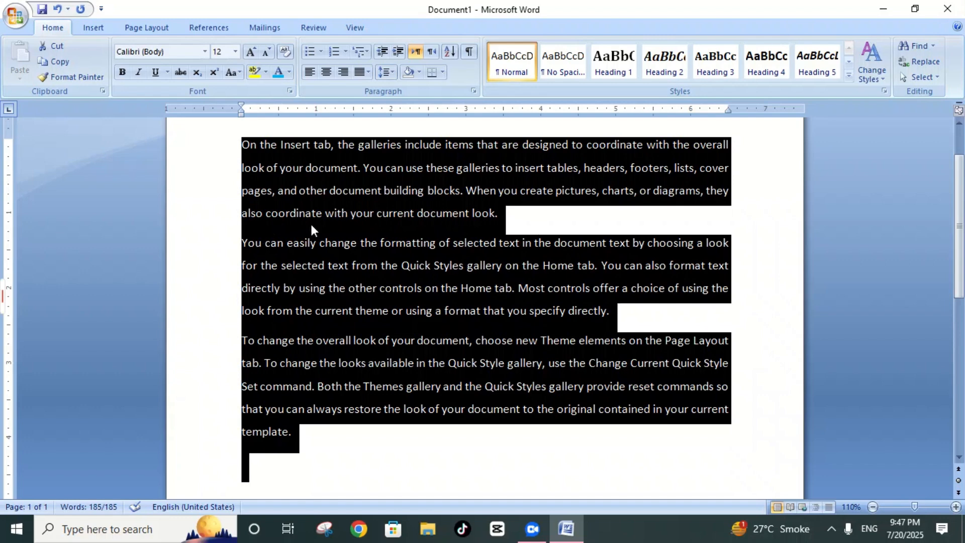
{"action": "left_click", "coordinate": [369, 458]}
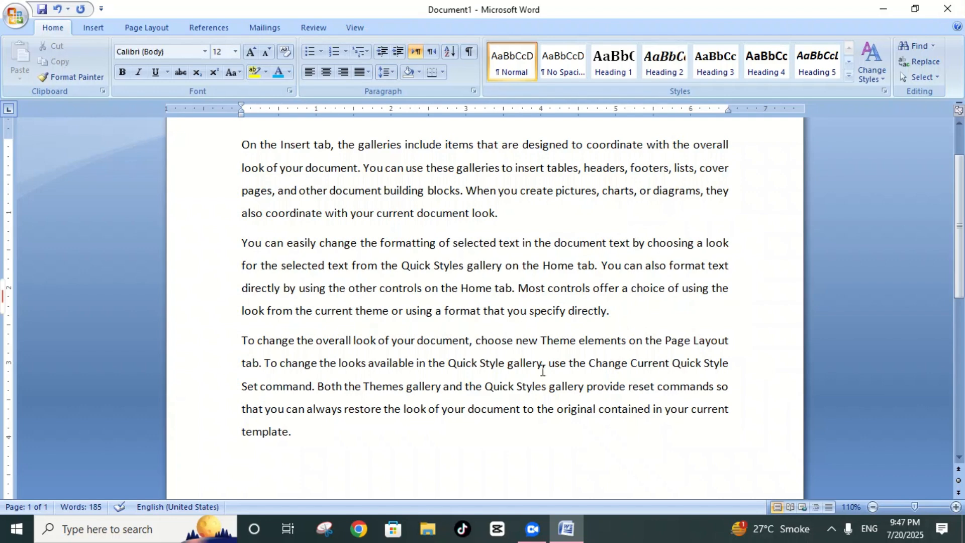
Step: Apply Justify Low, Justify Medium and Justify High in turn to the three sample paragraphs
{"action": "left_click_drag", "start_coordinate": [242, 145], "coordinate": [706, 430]}
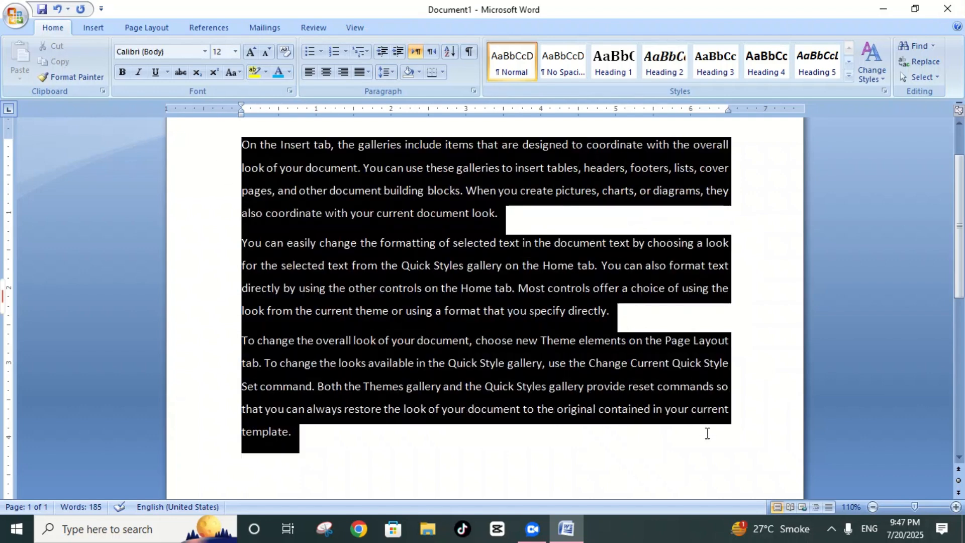
{"action": "left_click", "coordinate": [392, 73]}
{"action": "left_click", "coordinate": [368, 72]}
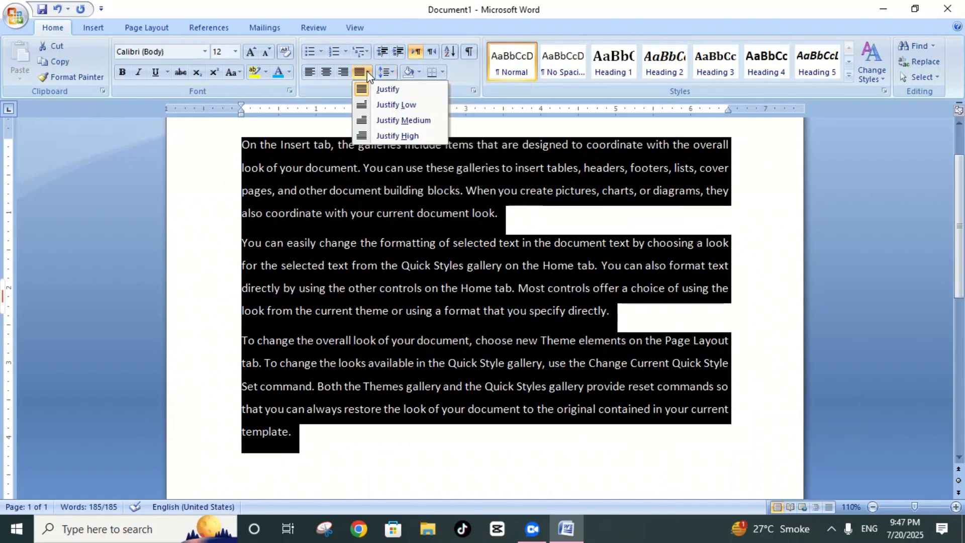
{"action": "left_click", "coordinate": [387, 105]}
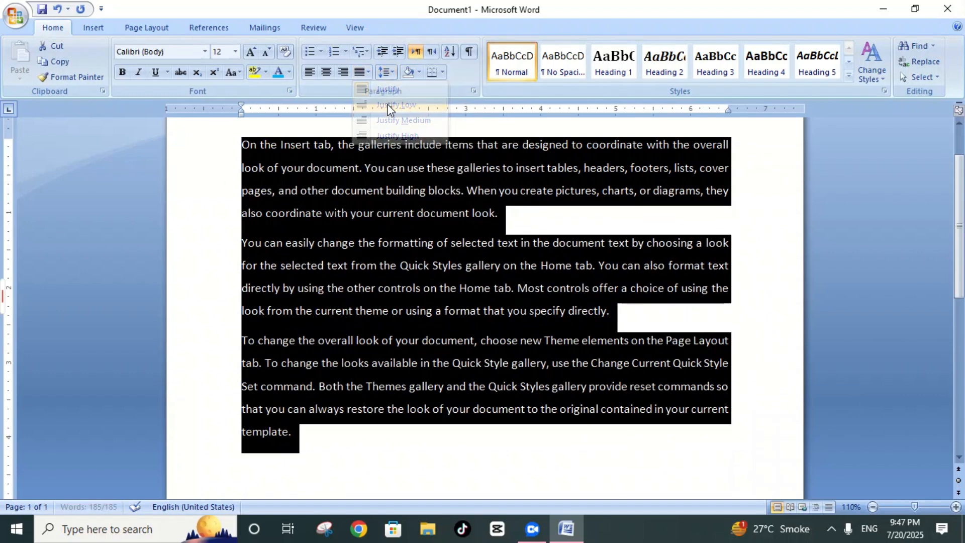
{"action": "left_click", "coordinate": [391, 72]}
{"action": "left_click", "coordinate": [369, 72]}
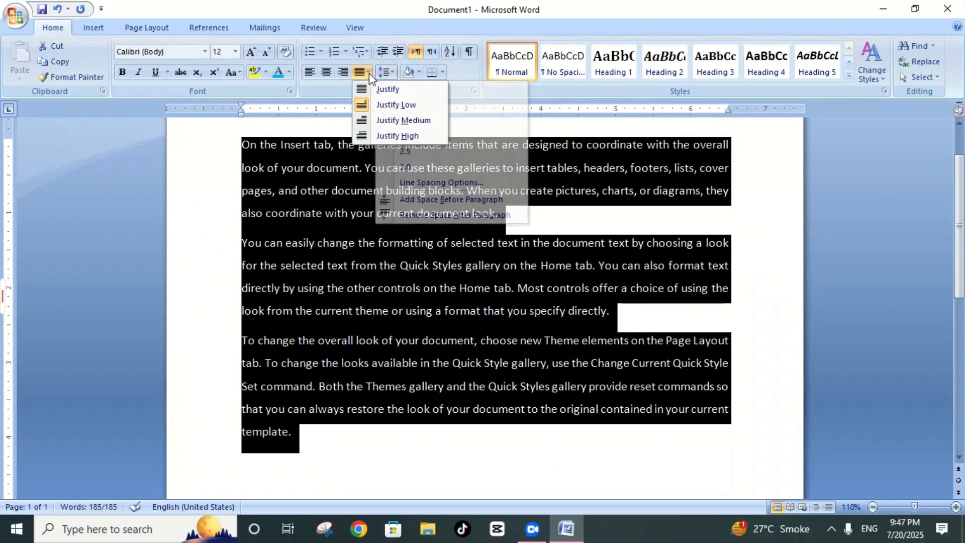
{"action": "left_click", "coordinate": [388, 118]}
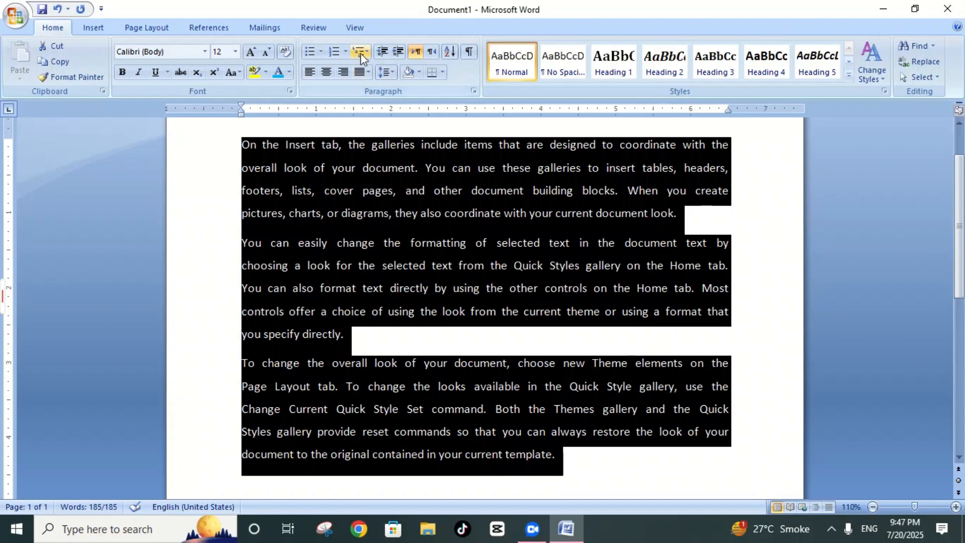
{"action": "left_click", "coordinate": [367, 72]}
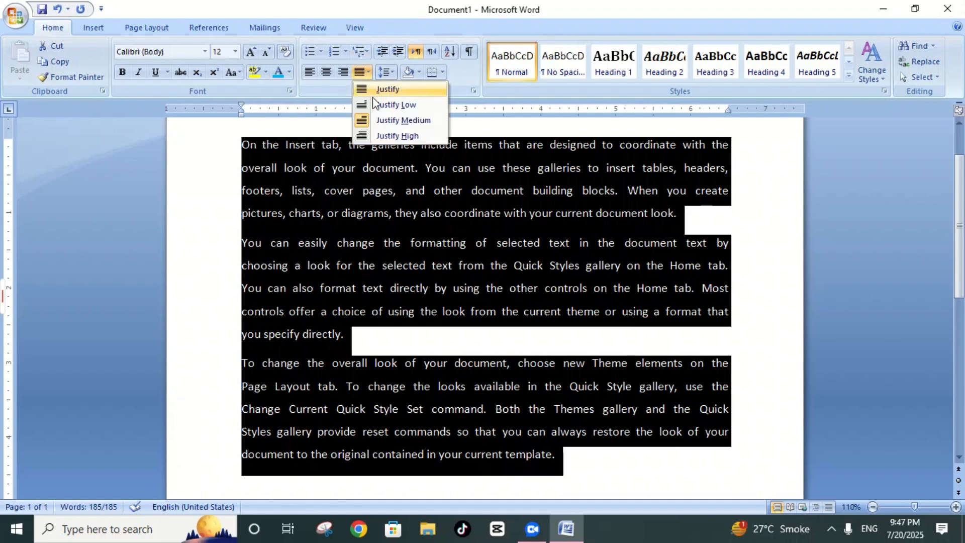
{"action": "left_click", "coordinate": [385, 135]}
{"action": "left_click", "coordinate": [456, 240]}
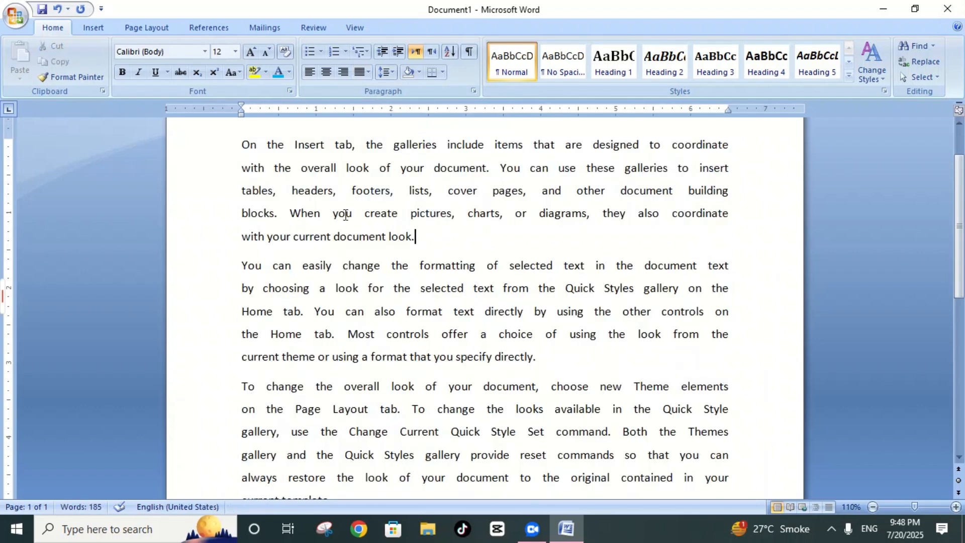
Step: Set the entire sample text back to plain Justify alignment
{"action": "key", "text": "ctrl+a"}
{"action": "left_click", "coordinate": [369, 72]}
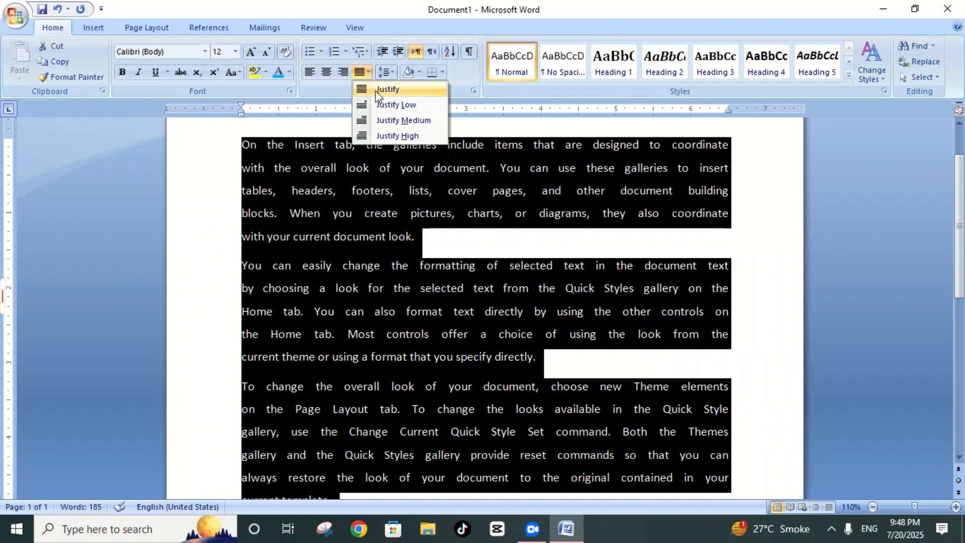
{"action": "left_click", "coordinate": [376, 90]}
{"action": "left_click", "coordinate": [492, 457]}
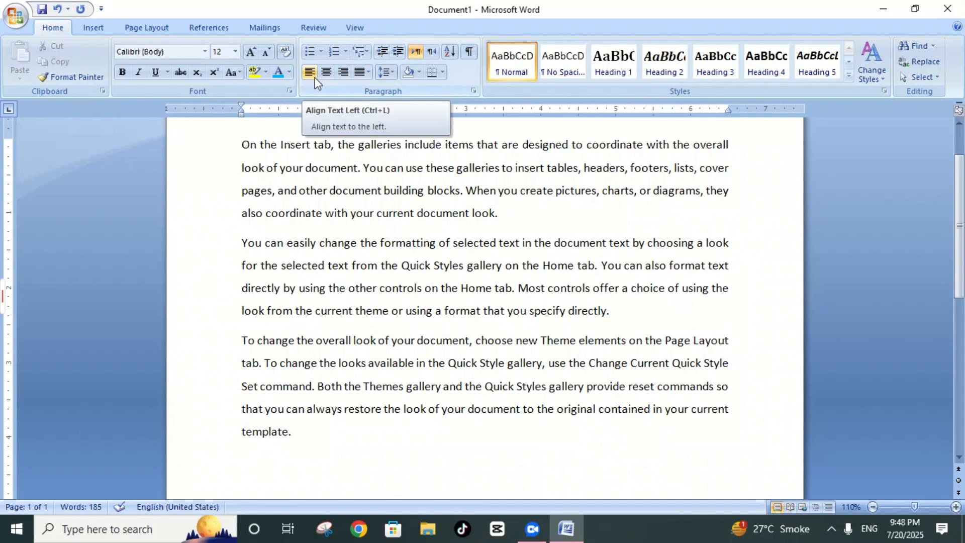
Step: Delete the entire sample text and enter "davadvdv" as a left-aligned line
{"action": "key", "text": "ctrl+a"}
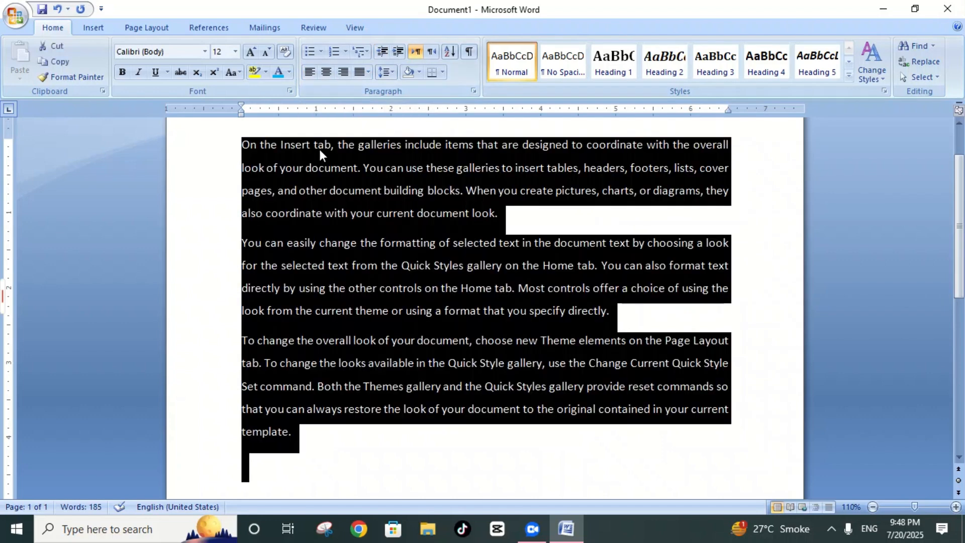
{"action": "key", "text": "Delete"}
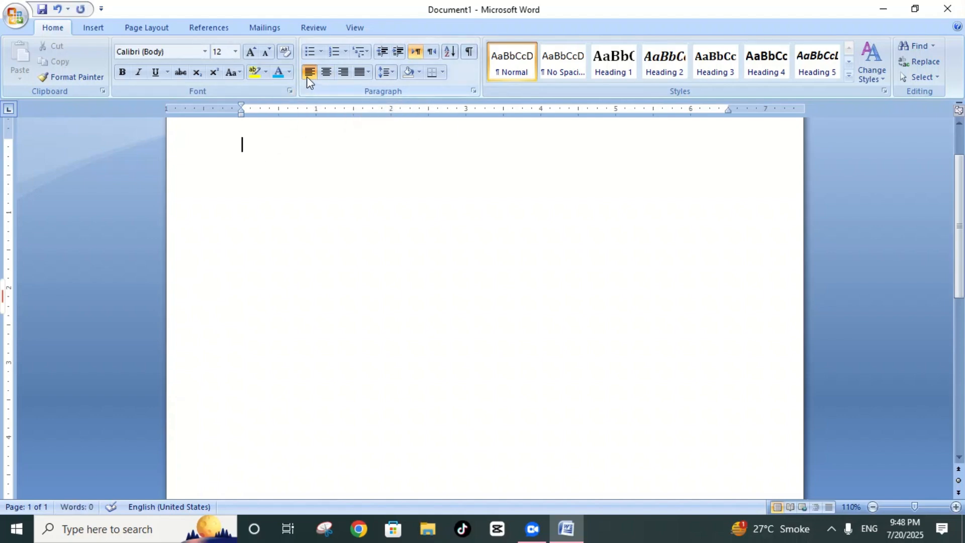
{"action": "type", "text": "davadvdvv"}
{"action": "key", "text": "BackSpace"}
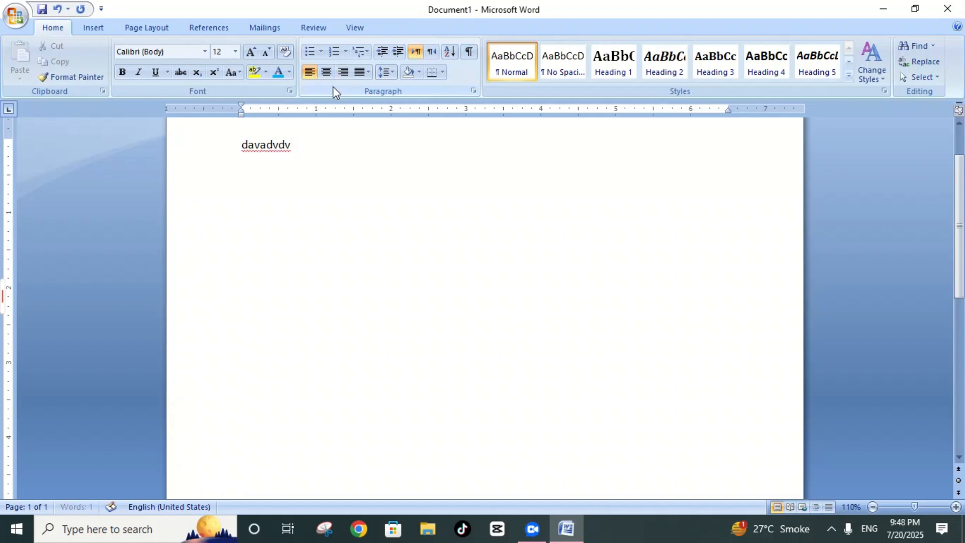
Step: Erase the left-aligned practice word and right-align the empty line
{"action": "left_click", "coordinate": [314, 145]}
{"action": "key", "text": "BackSpace"}
{"action": "key", "text": "BackSpace"}
{"action": "key", "text": "BackSpace"}
{"action": "key", "text": "BackSpace"}
{"action": "key", "text": "BackSpace"}
{"action": "key", "text": "BackSpace"}
{"action": "key", "text": "BackSpace"}
{"action": "key", "text": "BackSpace"}
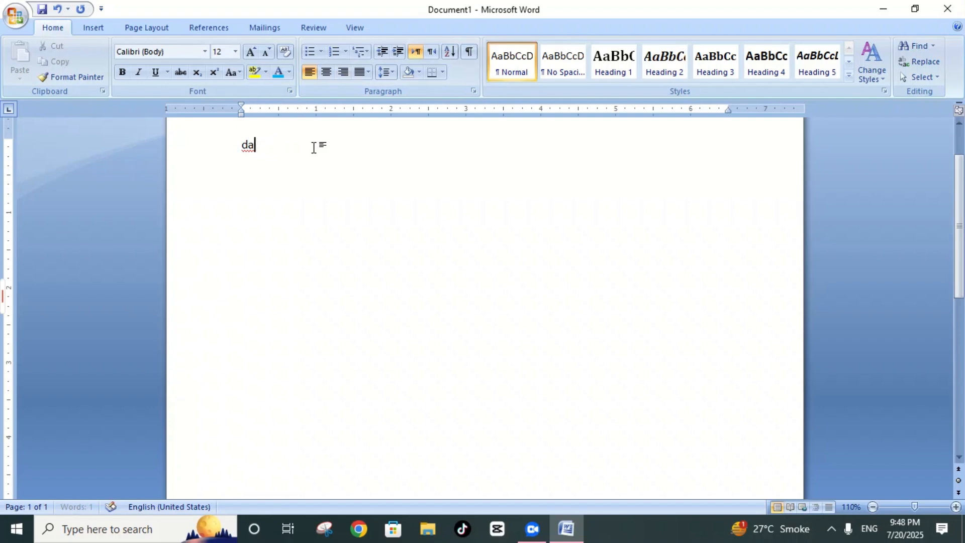
{"action": "left_click", "coordinate": [342, 78]}
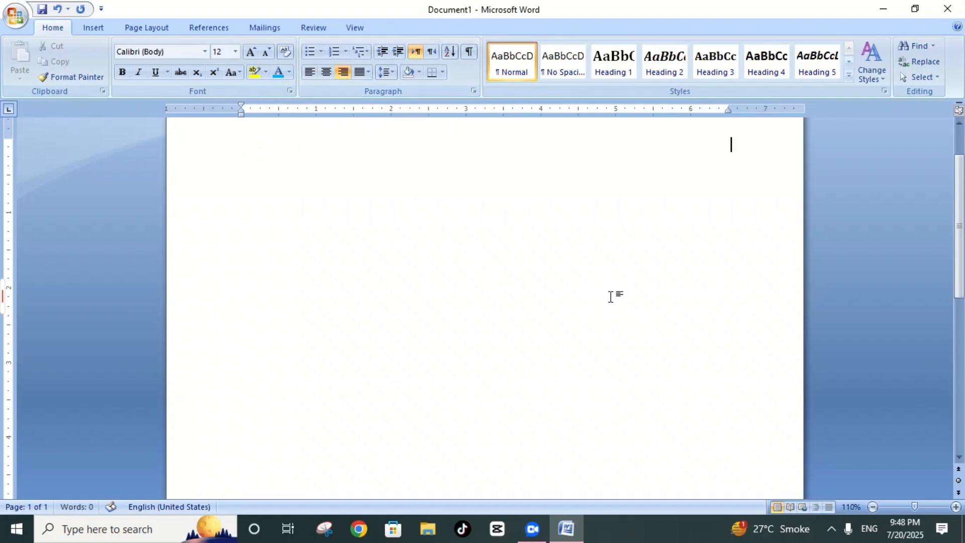
{"action": "key", "text": "alt"}
{"action": "key", "text": "f"}
{"action": "type", "text": "n"}
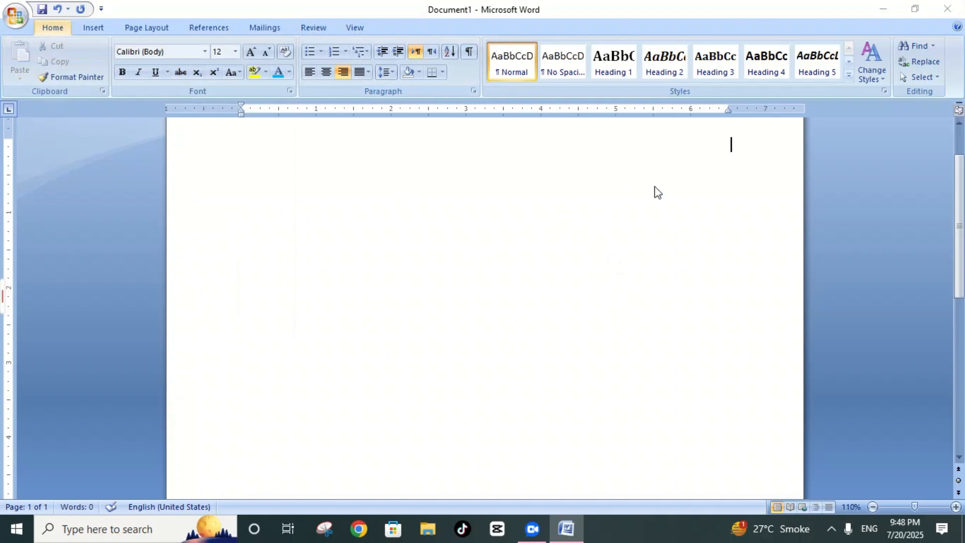
{"action": "type", "text": "dfs"}
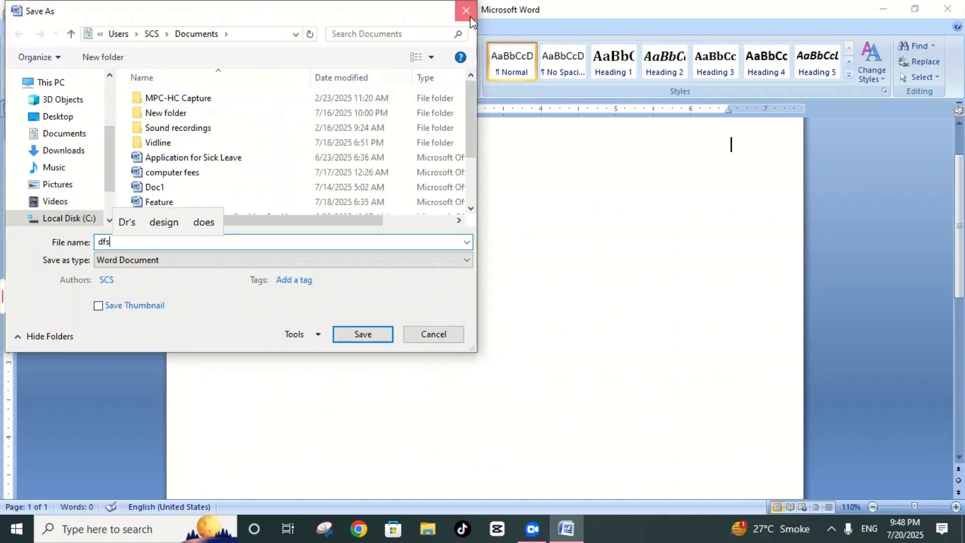
{"action": "left_click", "coordinate": [469, 16]}
Step: Enter "cvfjfnxfnnnvnxcncvnn" on the right-aligned line and erase it again
{"action": "type", "text": "cvfjfnxfn"}
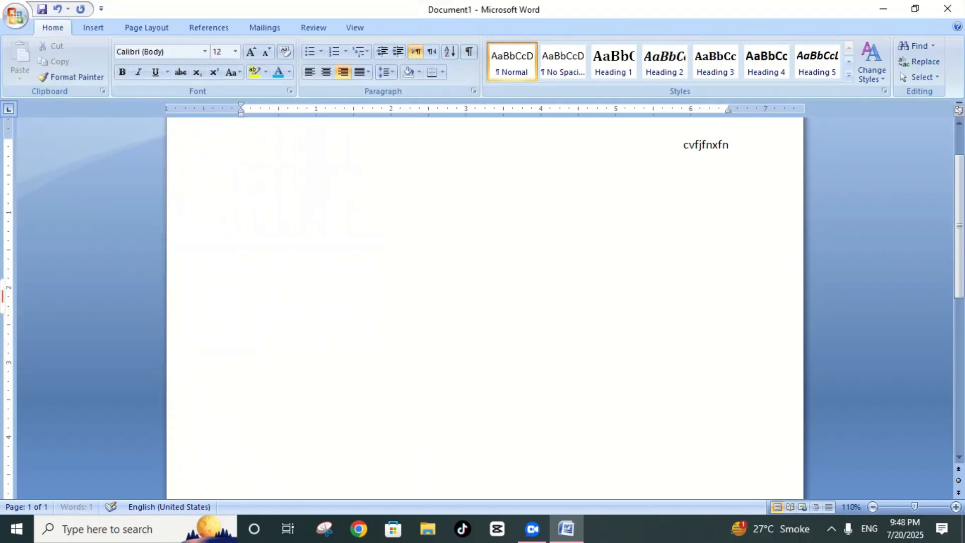
{"action": "type", "text": "nnvnxcncvnn"}
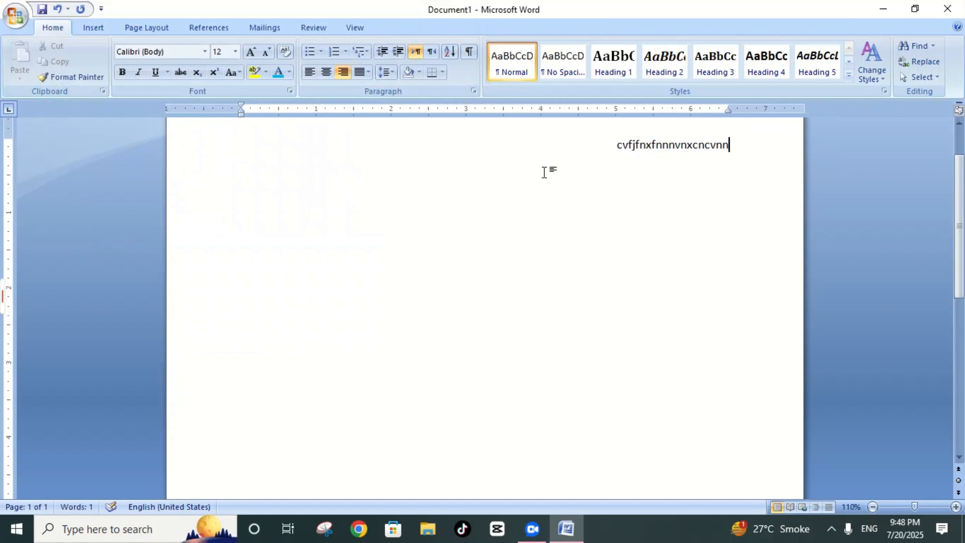
{"action": "key", "text": "BackSpace"}
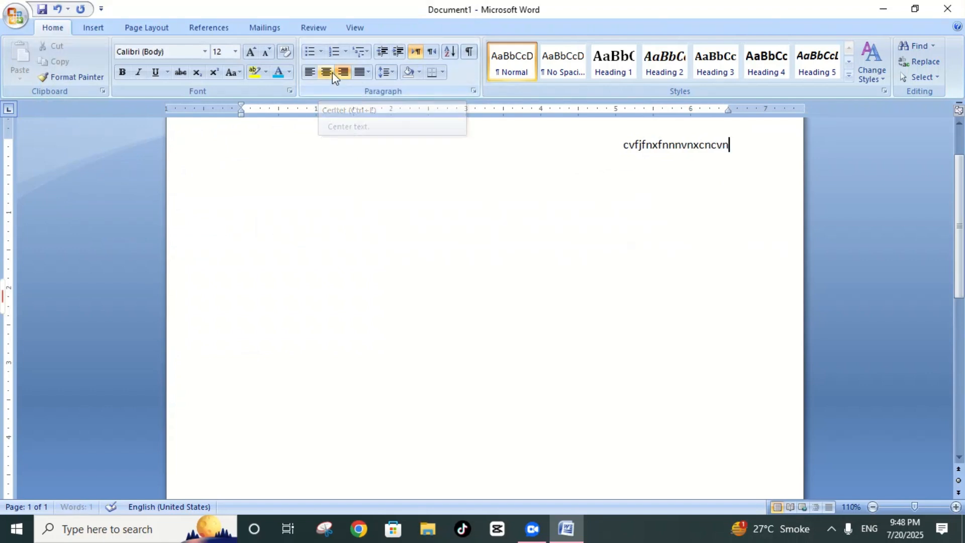
{"action": "key", "text": "BackSpace"}
{"action": "key", "text": "BackSpace"}
{"action": "key", "text": "BackSpace"}
{"action": "key", "text": "BackSpace"}
{"action": "key", "text": "BackSpace"}
{"action": "key", "text": "BackSpace"}
{"action": "key", "text": "BackSpace"}
{"action": "key", "text": "BackSpace"}
{"action": "key", "text": "BackSpace"}
{"action": "key", "text": "BackSpace"}
{"action": "key", "text": "BackSpace"}
{"action": "key", "text": "BackSpace"}
{"action": "key", "text": "BackSpace"}
{"action": "key", "text": "BackSpace"}
{"action": "key", "text": "BackSpace"}
{"action": "key", "text": "BackSpace"}
{"action": "key", "text": "BackSpace"}
{"action": "key", "text": "BackSpace"}
{"action": "key", "text": "BackSpace"}
{"action": "key", "text": "BackSpace"}
Step: Centre the empty line and enter "zfxhfhcxbdfjjsfgjfgjsf" on it
{"action": "left_click", "coordinate": [333, 72]}
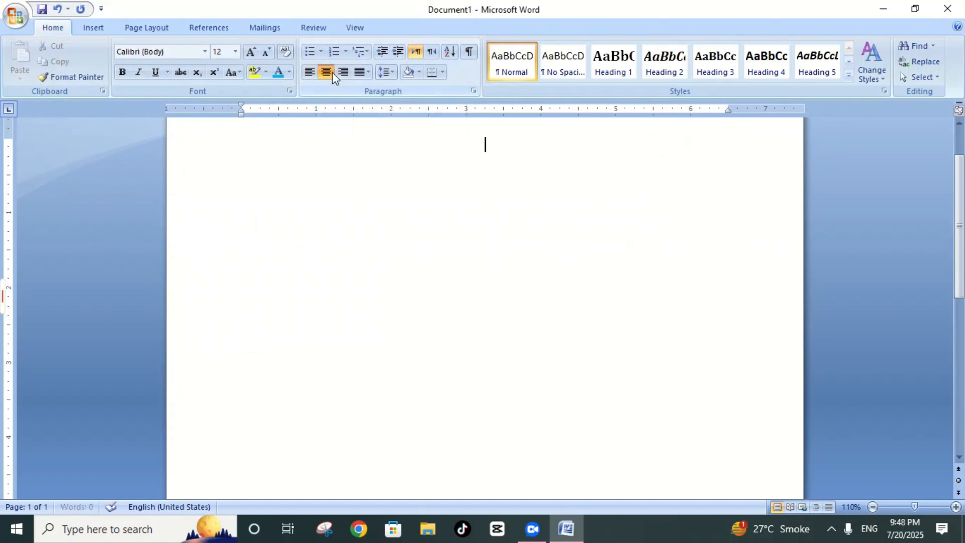
{"action": "type", "text": "zfxhfhcxb"}
{"action": "key", "text": "super"}
{"action": "type", "text": "bb"}
{"action": "left_click", "coordinate": [640, 196]}
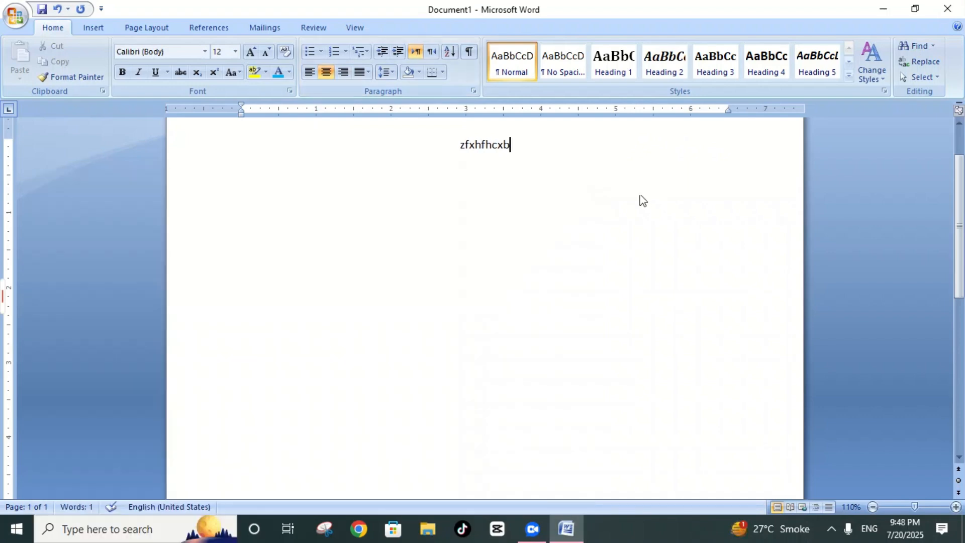
{"action": "type", "text": "dfjjsfgjfgjsf"}
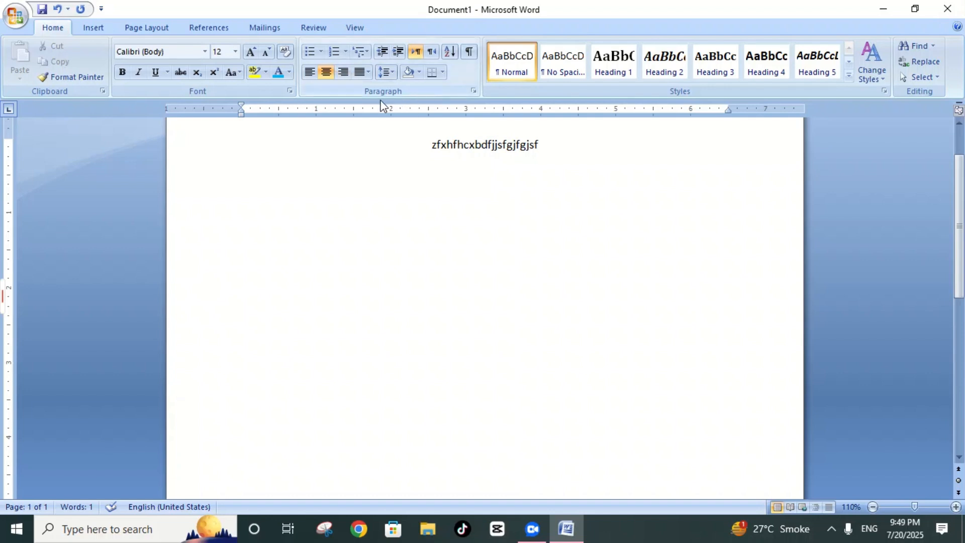
Step: Erase the centred practice text and reset the empty line to left alignment
{"action": "key", "text": "BackSpace"}
{"action": "key", "text": "BackSpace"}
{"action": "key", "text": "BackSpace"}
{"action": "key", "text": "BackSpace"}
{"action": "key", "text": "BackSpace"}
{"action": "key", "text": "BackSpace"}
{"action": "key", "text": "BackSpace"}
{"action": "key", "text": "BackSpace"}
{"action": "key", "text": "BackSpace"}
{"action": "key", "text": "BackSpace"}
{"action": "key", "text": "BackSpace"}
{"action": "key", "text": "BackSpace"}
{"action": "key", "text": "BackSpace"}
{"action": "key", "text": "BackSpace"}
{"action": "key", "text": "BackSpace"}
{"action": "key", "text": "BackSpace"}
{"action": "key", "text": "BackSpace"}
{"action": "key", "text": "BackSpace"}
{"action": "key", "text": "BackSpace"}
{"action": "key", "text": "BackSpace"}
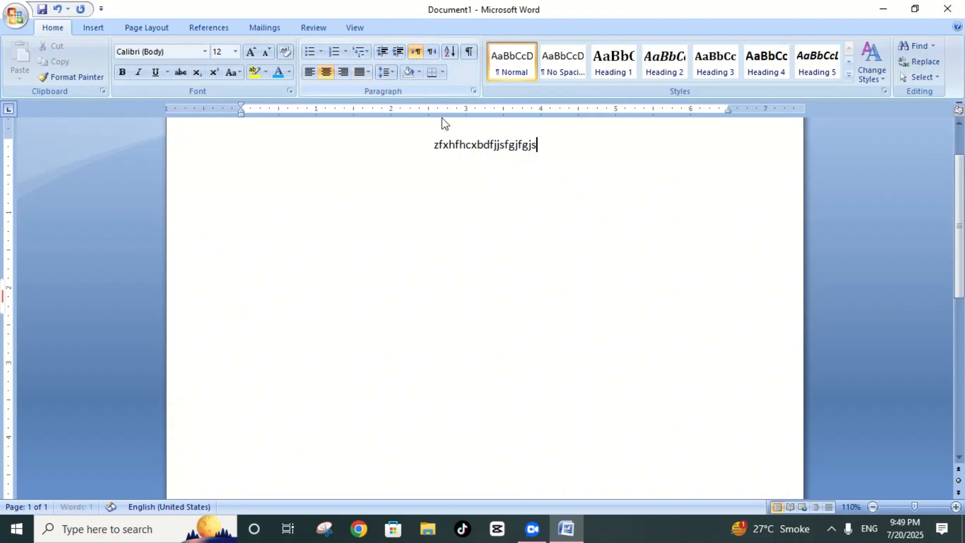
{"action": "key", "text": "BackSpace"}
{"action": "key", "text": "BackSpace"}
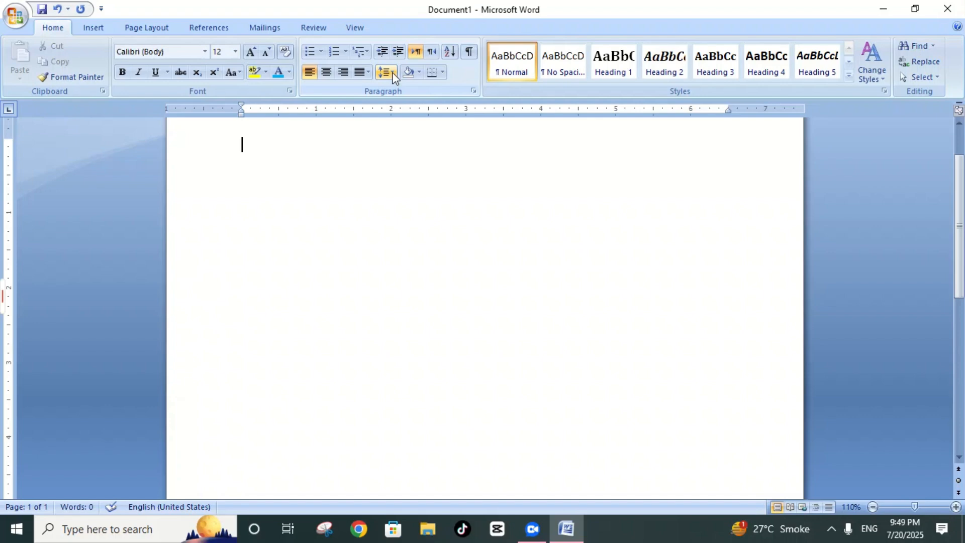
{"action": "left_click", "coordinate": [391, 73]}
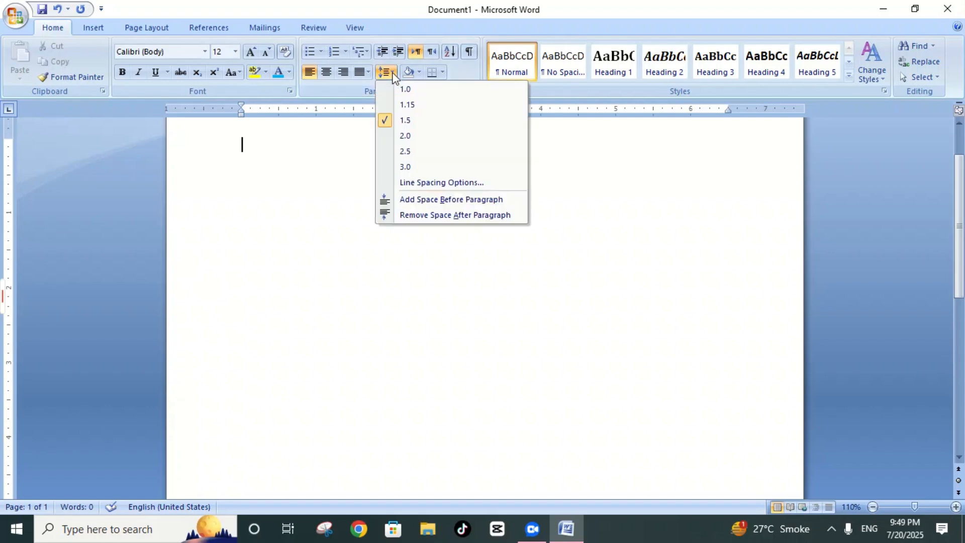
{"action": "left_click", "coordinate": [339, 260]}
Step: Undo the practice typing, the deletion of the sample text and the alignment changes made to the whole text
{"action": "key", "text": "ctrl+e"}
{"action": "type", "text": "zfx"}
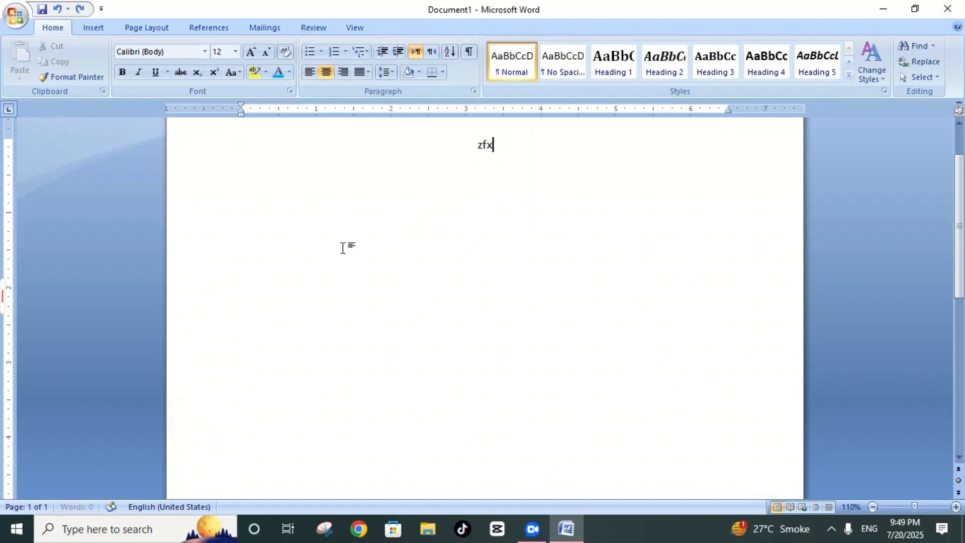
{"action": "type", "text": "hfhcxbdfjjsfgjfg"}
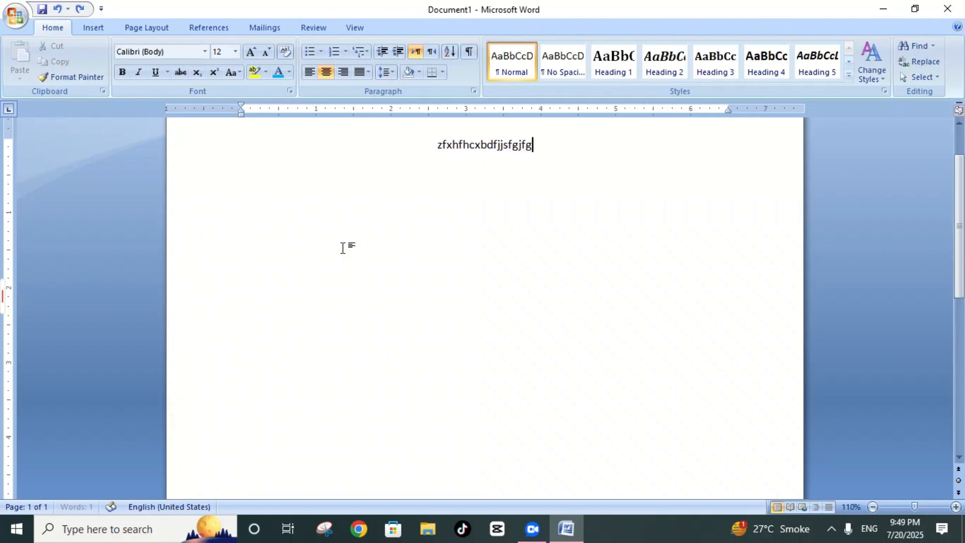
{"action": "key", "text": "BackSpace"}
{"action": "key", "text": "BackSpace"}
{"action": "key", "text": "BackSpace"}
{"action": "key", "text": "BackSpace"}
{"action": "key", "text": "BackSpace"}
{"action": "key", "text": "BackSpace"}
{"action": "key", "text": "BackSpace"}
{"action": "key", "text": "BackSpace"}
{"action": "key", "text": "BackSpace"}
{"action": "key", "text": "BackSpace"}
{"action": "key", "text": "BackSpace"}
{"action": "key", "text": "BackSpace"}
{"action": "key", "text": "BackSpace"}
{"action": "key", "text": "BackSpace"}
{"action": "key", "text": "BackSpace"}
{"action": "key", "text": "BackSpace"}
{"action": "key", "text": "BackSpace"}
{"action": "key", "text": "BackSpace"}
{"action": "key", "text": "BackSpace"}
{"action": "key", "text": "ctrl+r"}
{"action": "type", "text": "cvfjfnxfnnnvnxc"}
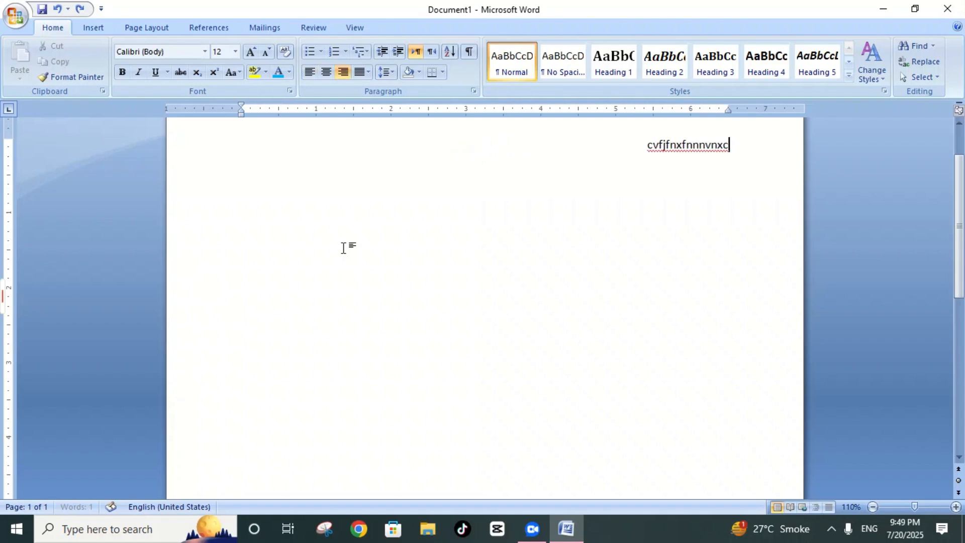
{"action": "key", "text": "ctrl+z"}
{"action": "key", "text": "ctrl+z"}
{"action": "key", "text": "ctrl+z"}
{"action": "key", "text": "ctrl+z"}
{"action": "key", "text": "ctrl+z"}
{"action": "key", "text": "ctrl+z"}
{"action": "key", "text": "ctrl+z"}
{"action": "key", "text": "ctrl+z"}
{"action": "key", "text": "ctrl+z"}
{"action": "key", "text": "ctrl+z"}
{"action": "key", "text": "ctrl+z"}
{"action": "key", "text": "ctrl+z"}
{"action": "key", "text": "ctrl+z"}
{"action": "key", "text": "ctrl+z"}
{"action": "key", "text": "ctrl+z"}
{"action": "key", "text": "ctrl+z"}
{"action": "key", "text": "ctrl+z"}
{"action": "key", "text": "ctrl+z"}
{"action": "key", "text": "ctrl+z"}
{"action": "key", "text": "ctrl+z"}
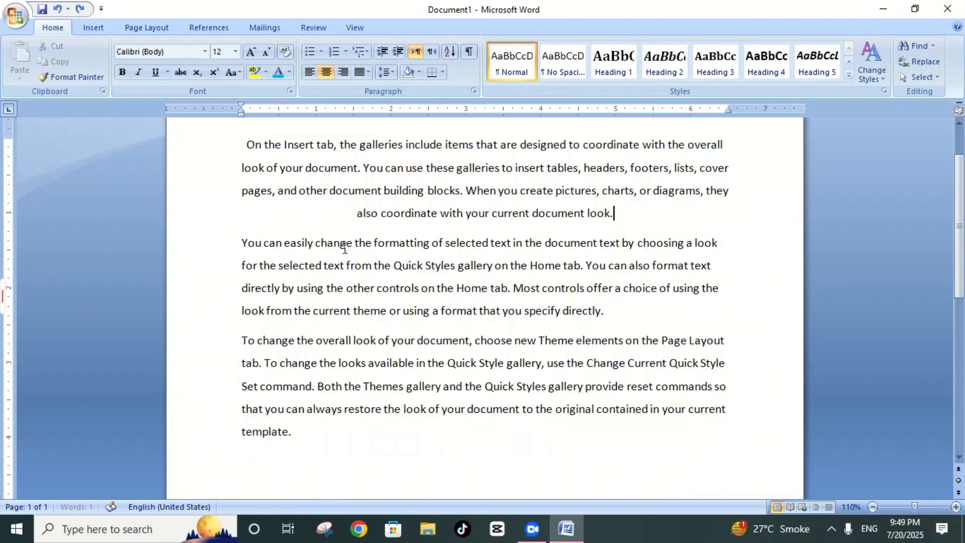
Step: Reapply the centred, right and justified alignments to the entire sample text in turn, ending with Justify
{"action": "key", "text": "ctrl+r"}
{"action": "key", "text": "ctrl+a"}
{"action": "key", "text": "ctrl+e"}
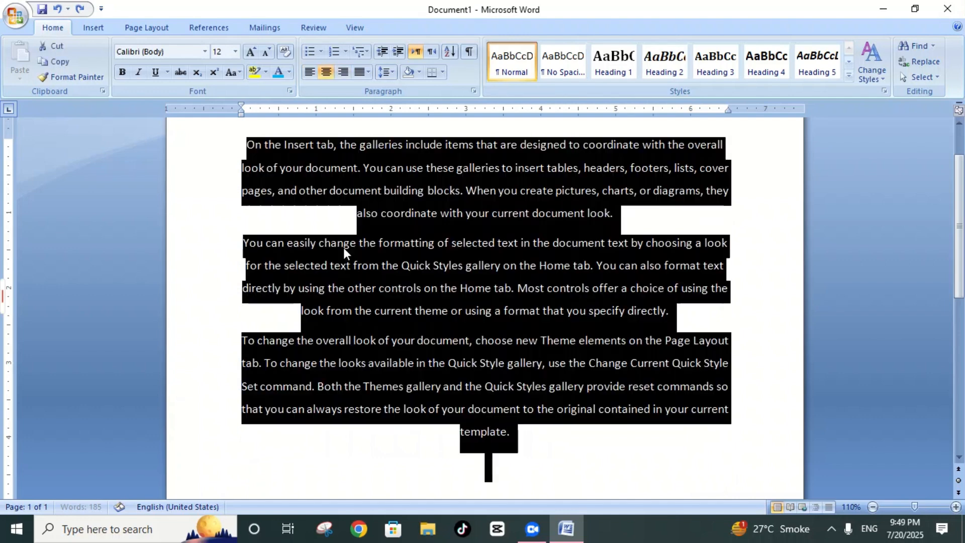
{"action": "key", "text": "ctrl+r"}
{"action": "key", "text": "ctrl+j"}
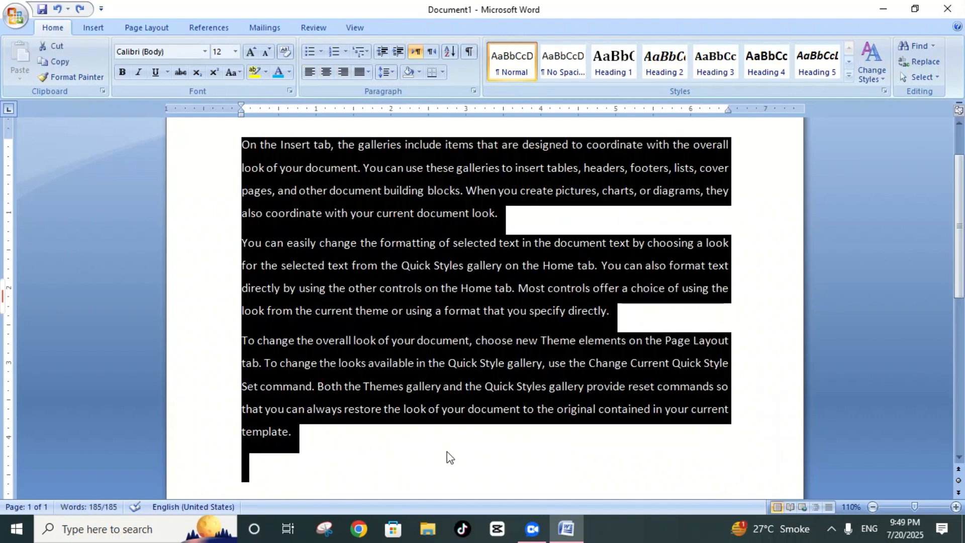
{"action": "left_click", "coordinate": [446, 442]}
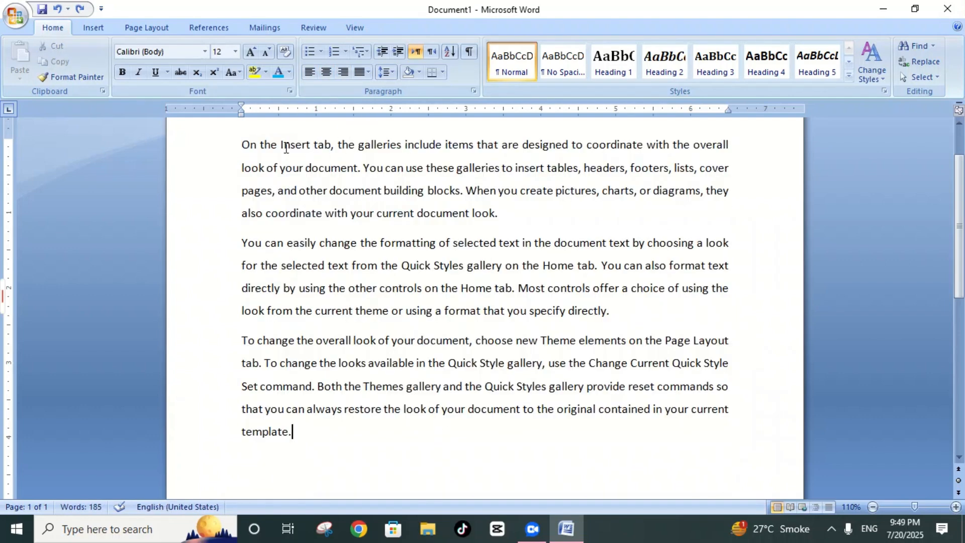
Step: Set the line spacing of the entire sample text to 2.0
{"action": "left_click_drag", "start_coordinate": [243, 145], "coordinate": [772, 451]}
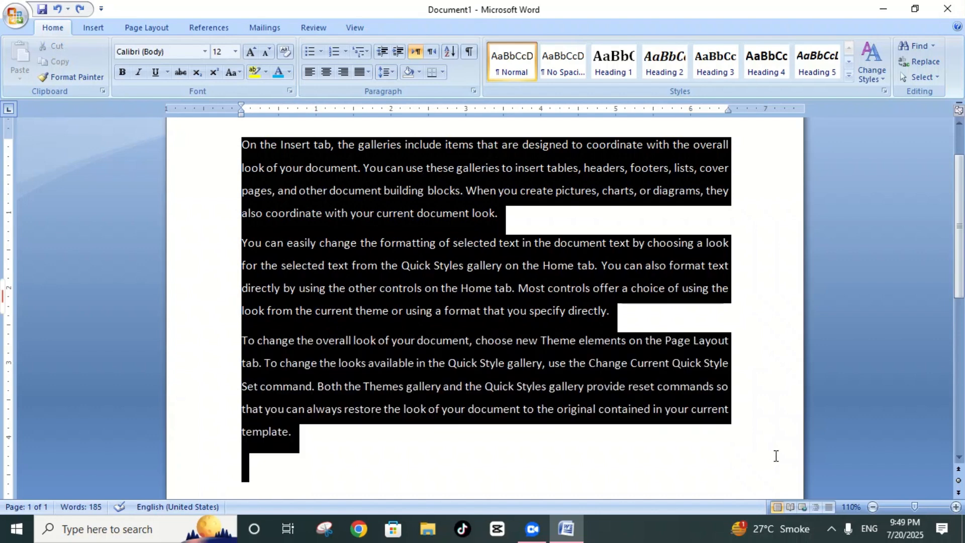
{"action": "left_click", "coordinate": [392, 72]}
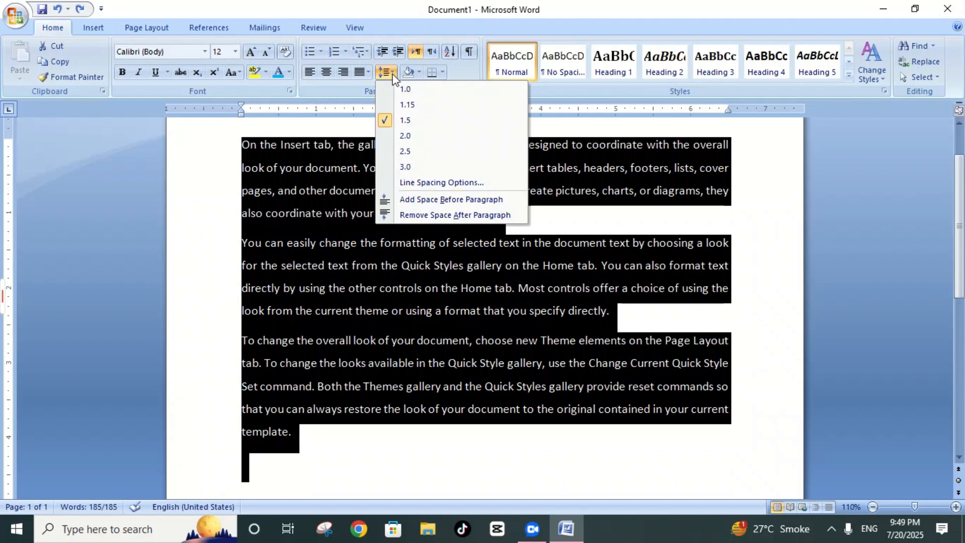
{"action": "left_click", "coordinate": [412, 137]}
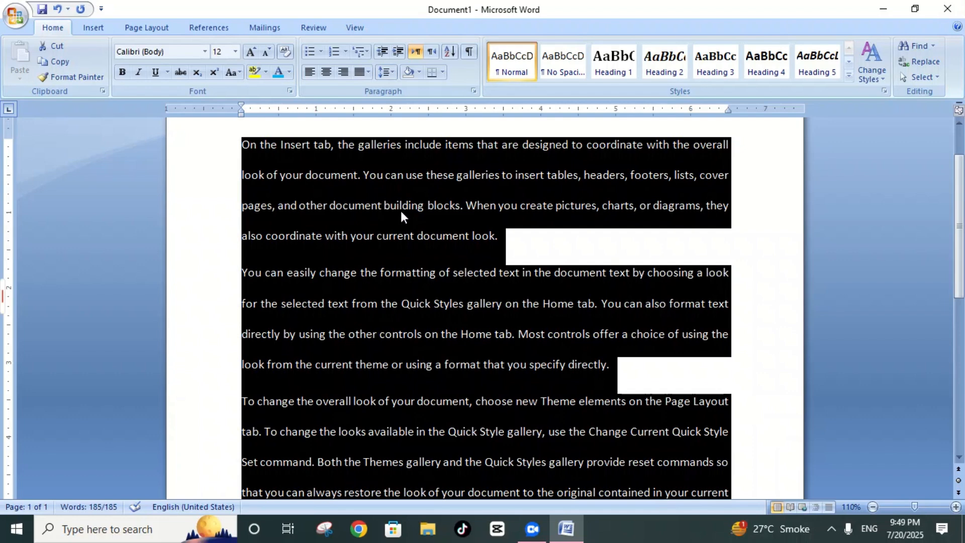
Step: Set the line spacing of the entire sample text to 2.5, followed by 3.0
{"action": "left_click", "coordinate": [392, 73]}
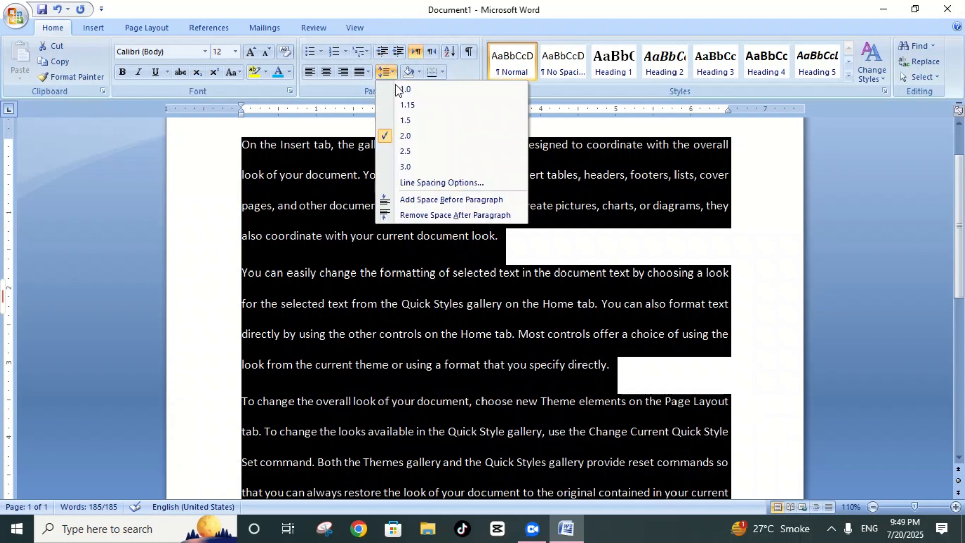
{"action": "left_click", "coordinate": [399, 153]}
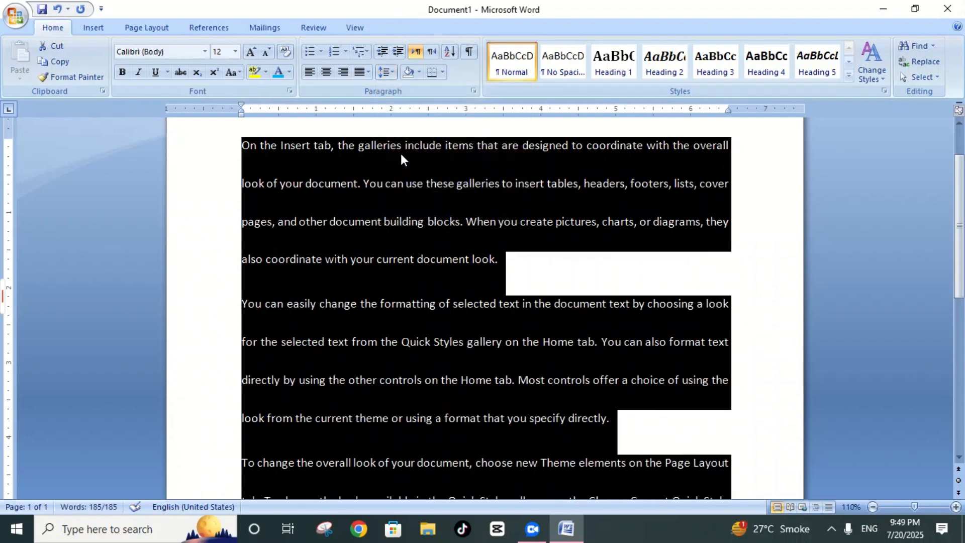
{"action": "left_click", "coordinate": [391, 72]}
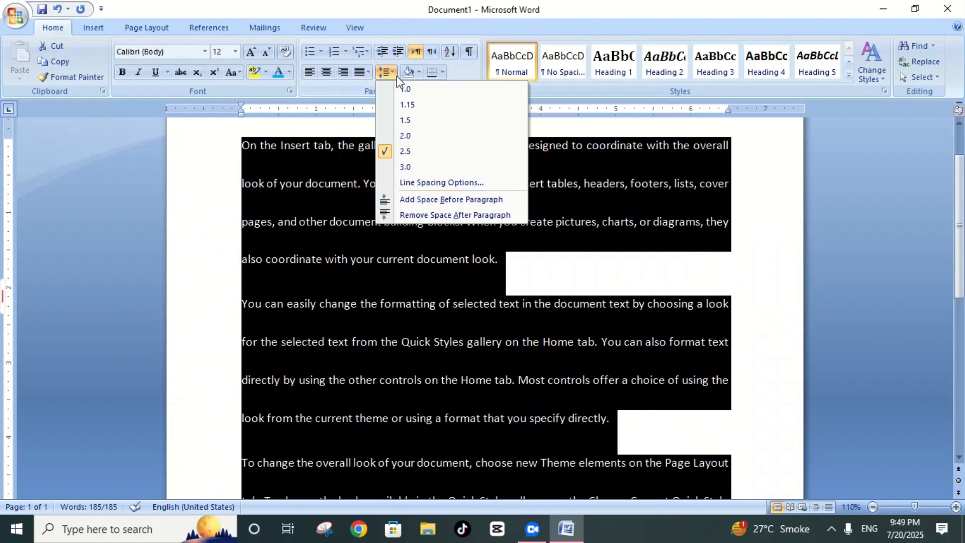
{"action": "left_click", "coordinate": [416, 166]}
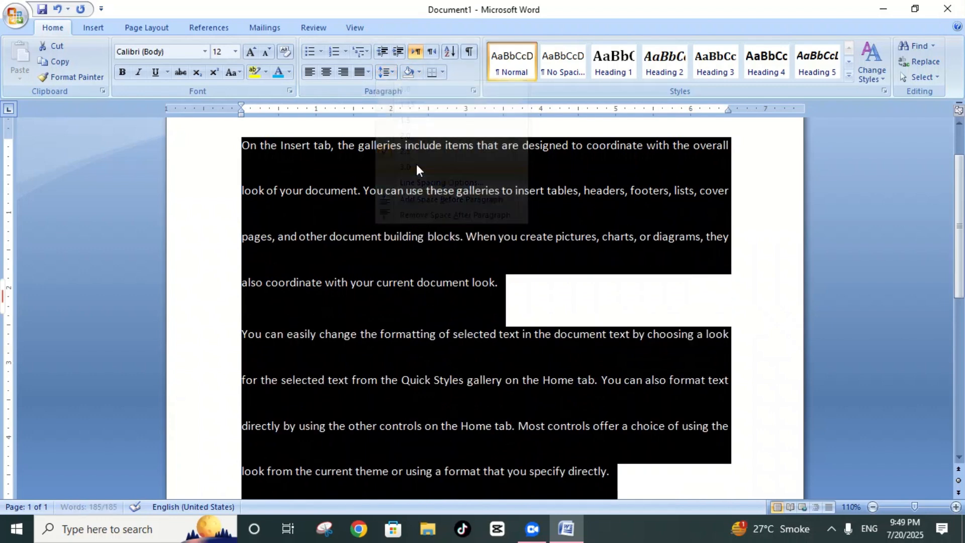
Step: Apply line spacings of 1.15 and 1.0 to the entire sample text in turn, ending with 1.5
{"action": "left_click", "coordinate": [386, 72]}
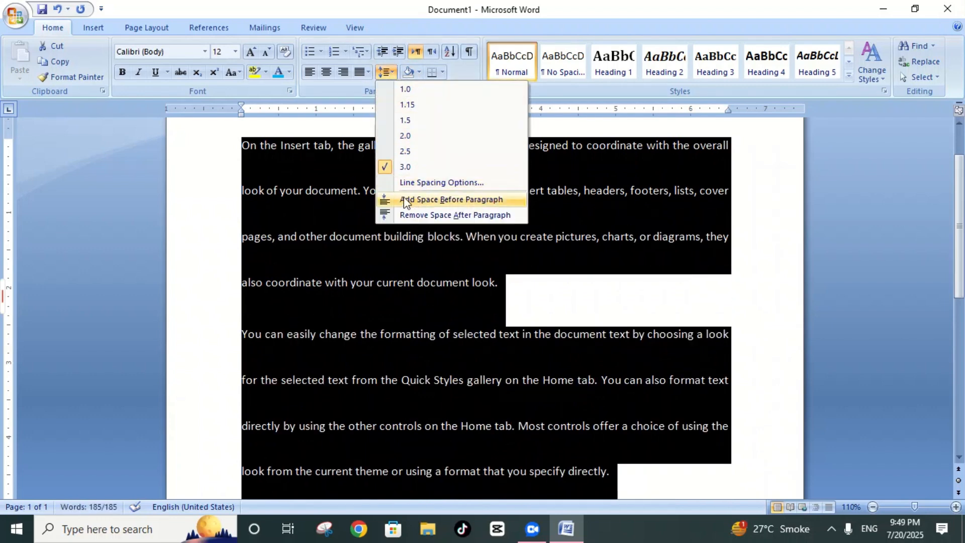
{"action": "left_click", "coordinate": [409, 103]}
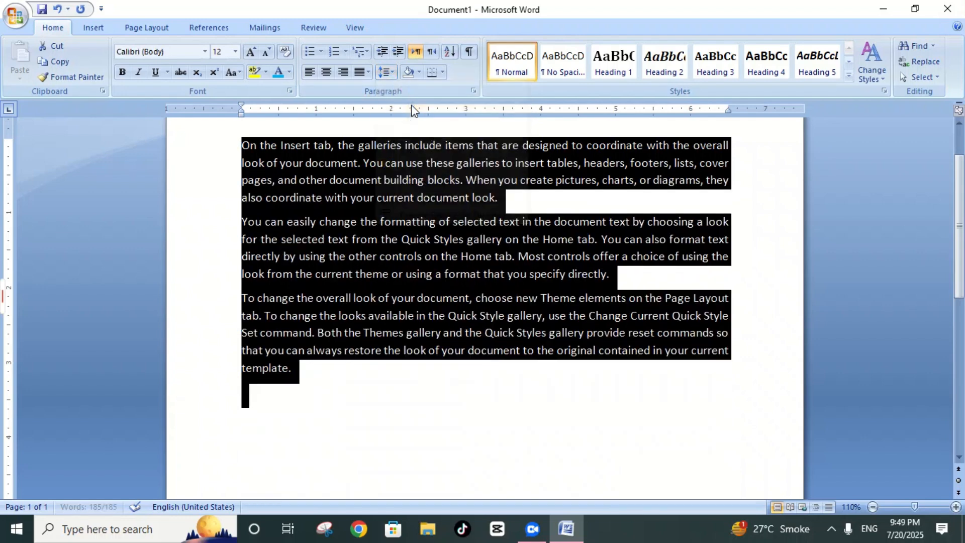
{"action": "left_click", "coordinate": [397, 77]}
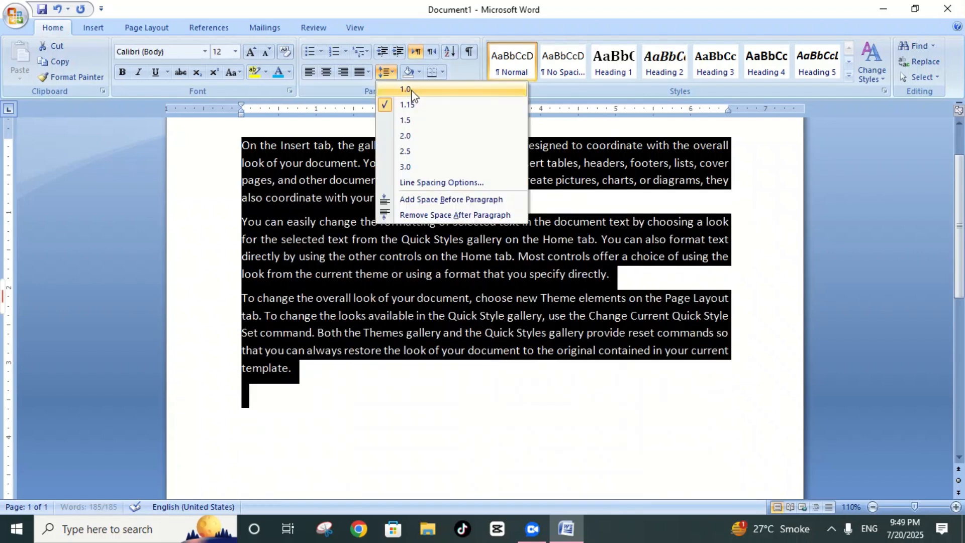
{"action": "left_click", "coordinate": [402, 89]}
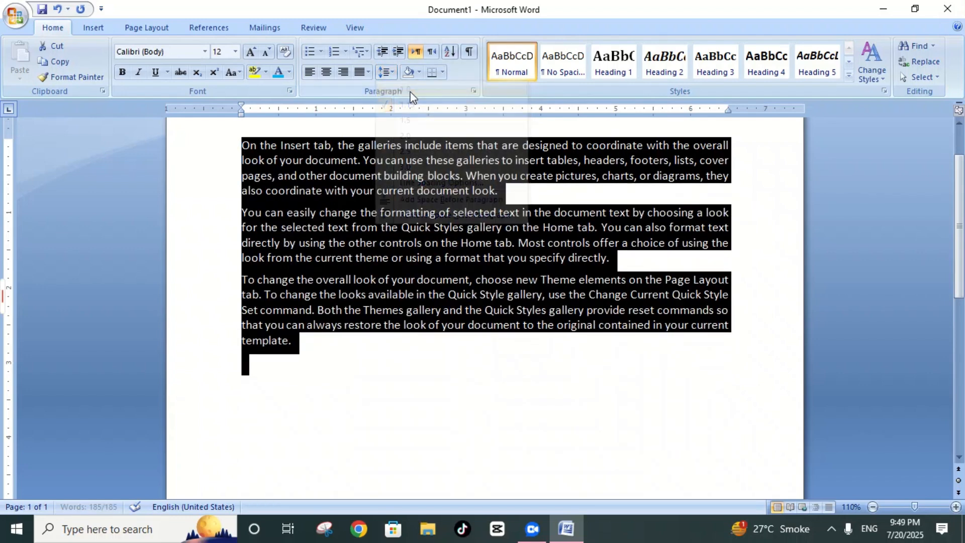
{"action": "left_click", "coordinate": [385, 72]}
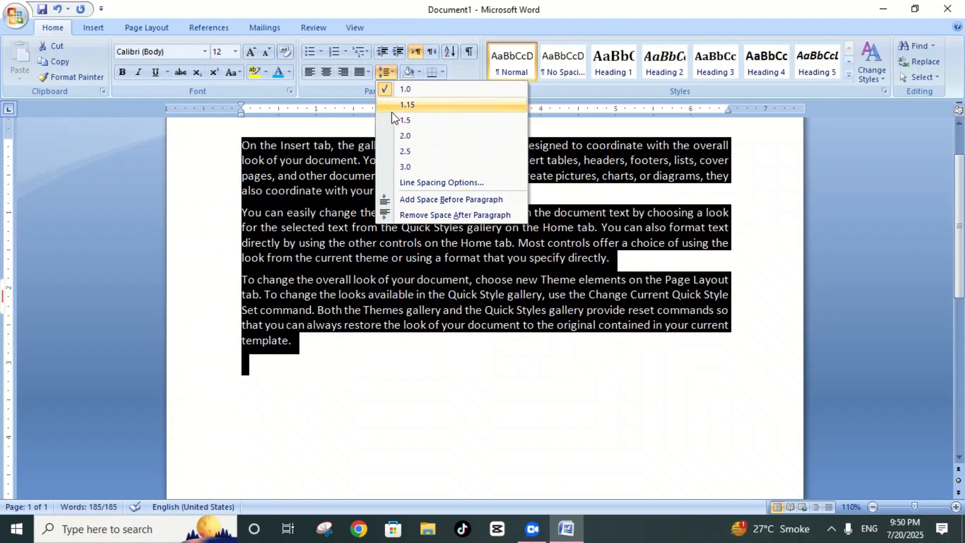
{"action": "left_click", "coordinate": [400, 122]}
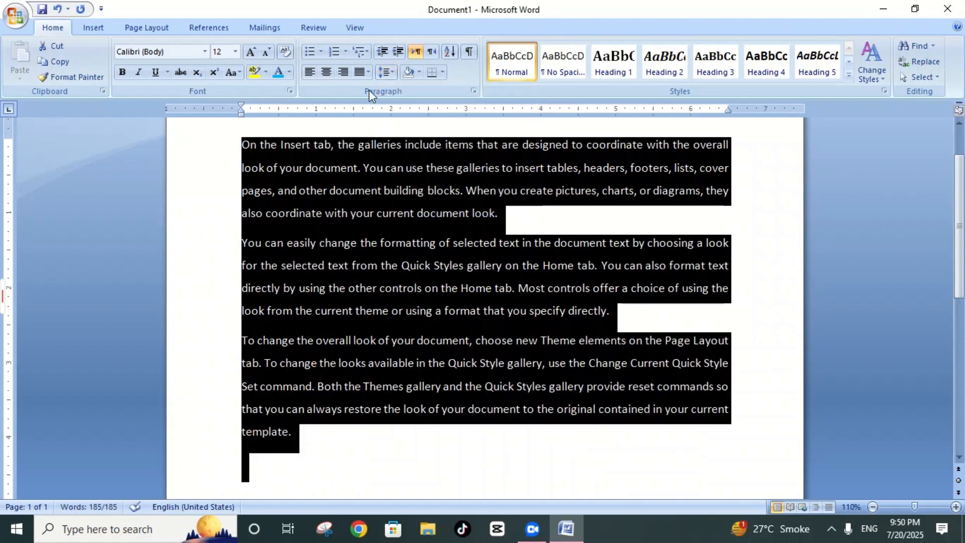
Step: Shade the background of the entire sample text with the standard light green colour and deselect the text
{"action": "left_click", "coordinate": [419, 71]}
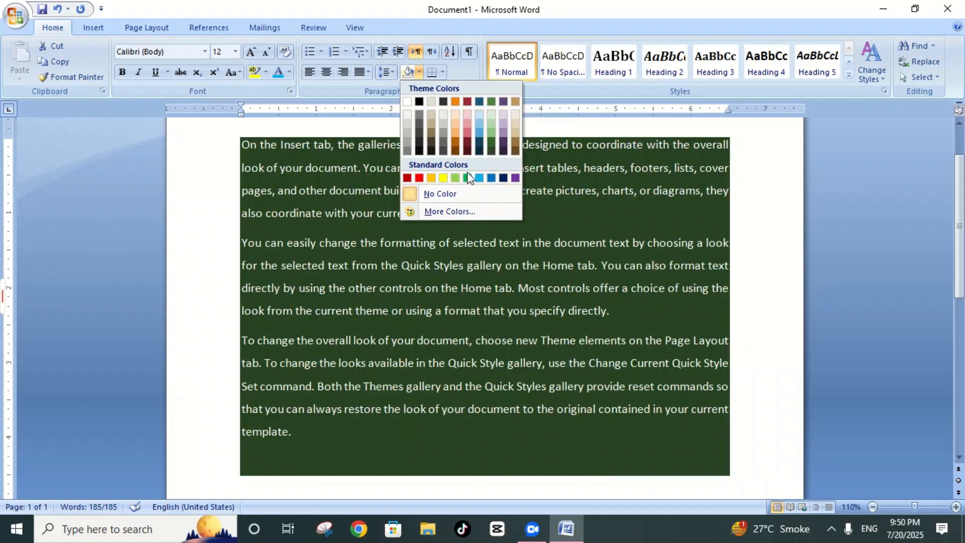
{"action": "left_click", "coordinate": [458, 177]}
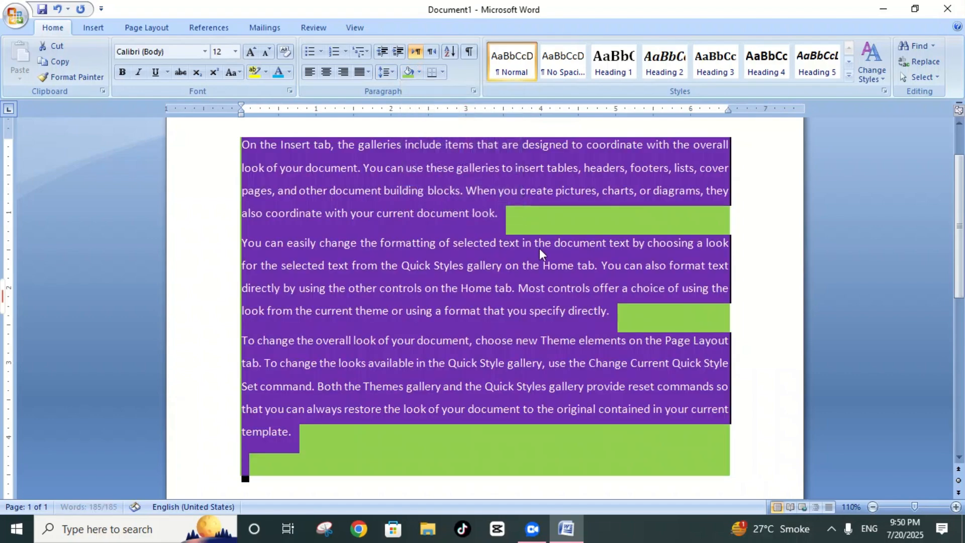
{"action": "left_click", "coordinate": [608, 219]}
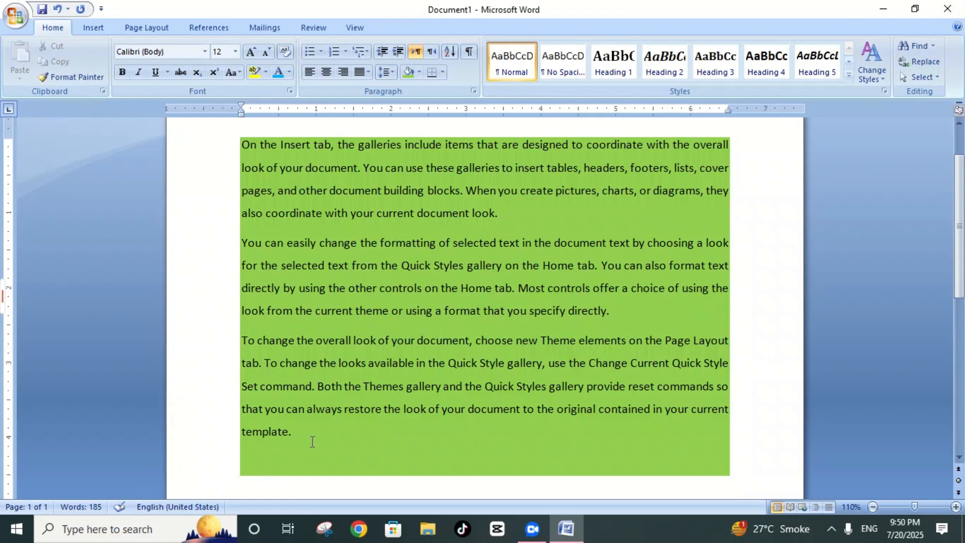
Step: Add an empty line below the shaded text, remove it again and undo the light green shading
{"action": "key", "text": "Return"}
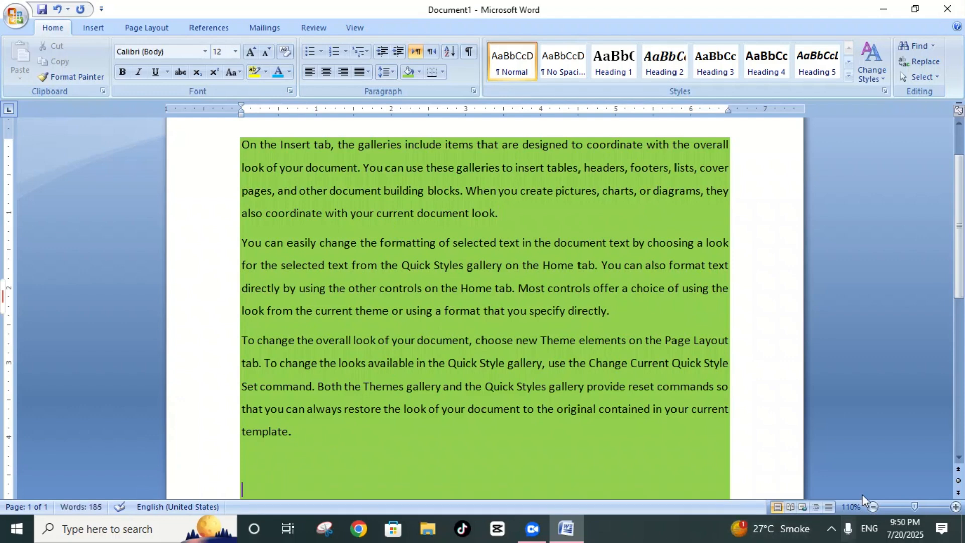
{"action": "left_click", "coordinate": [874, 506]}
{"action": "left_click", "coordinate": [874, 506]}
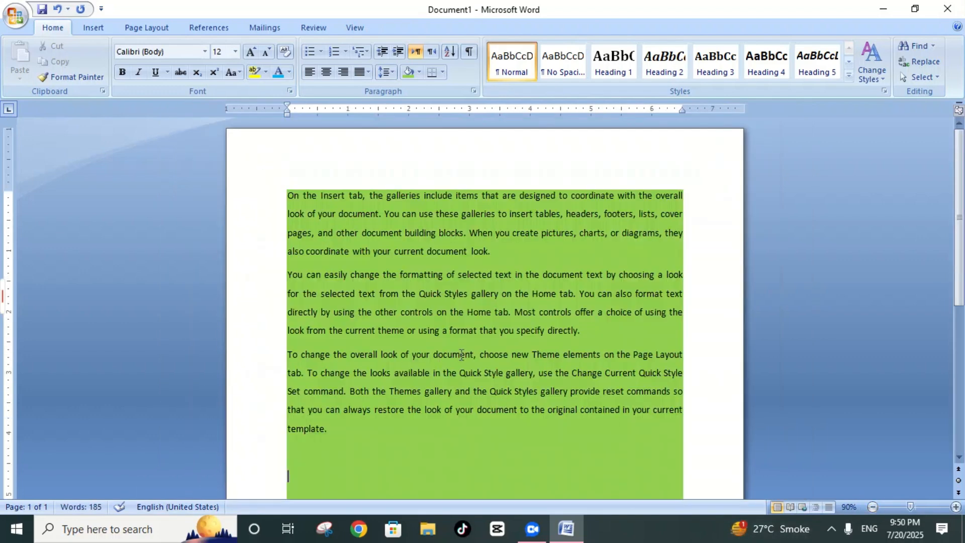
{"action": "key", "text": "BackSpace"}
{"action": "key", "text": "BackSpace"}
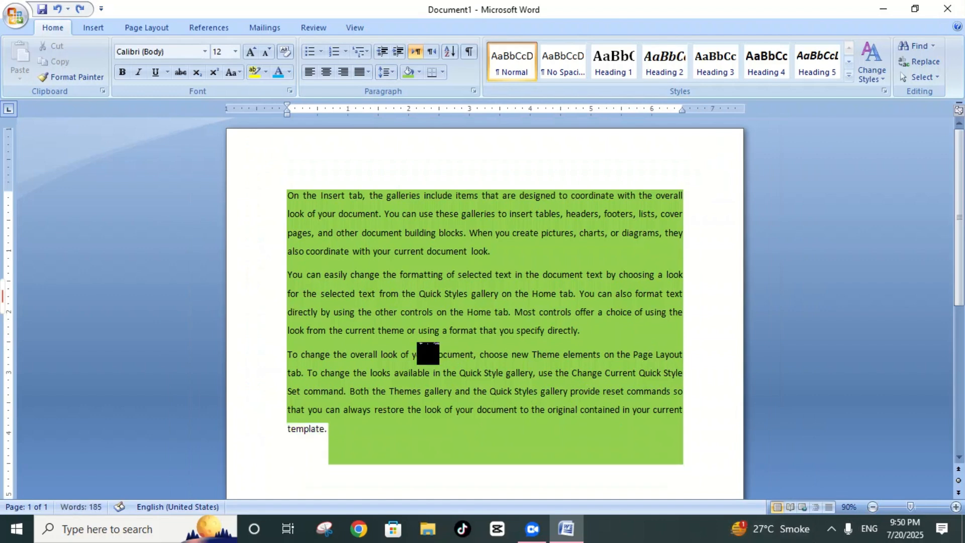
Step: Add a bottom border and a top border to the entire sample text and deselect it
{"action": "key", "text": "ctrl+a"}
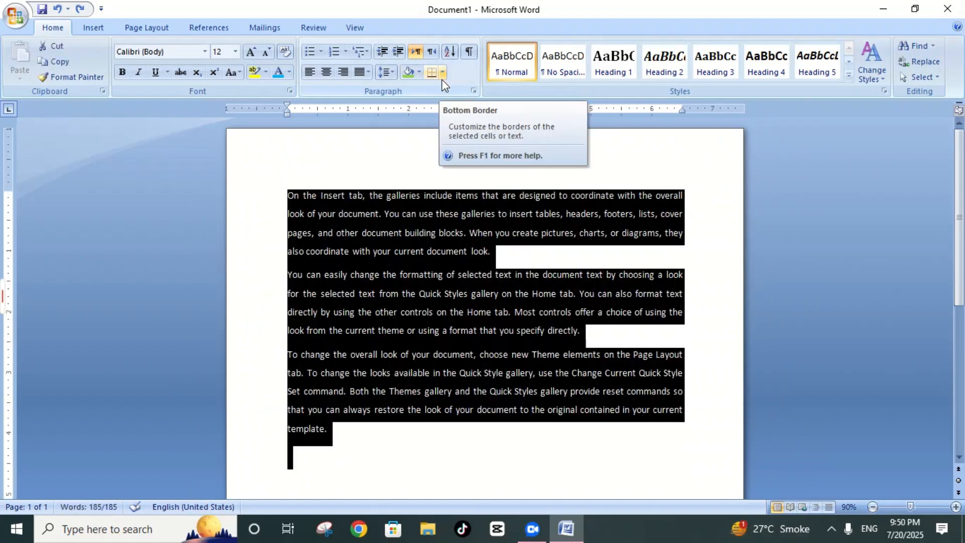
{"action": "left_click", "coordinate": [402, 140]}
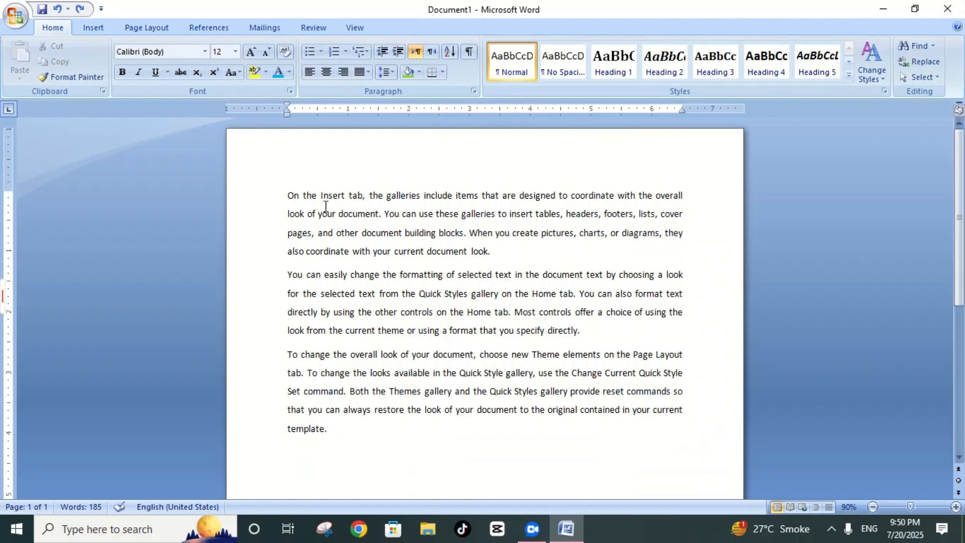
{"action": "key", "text": "ctrl+a"}
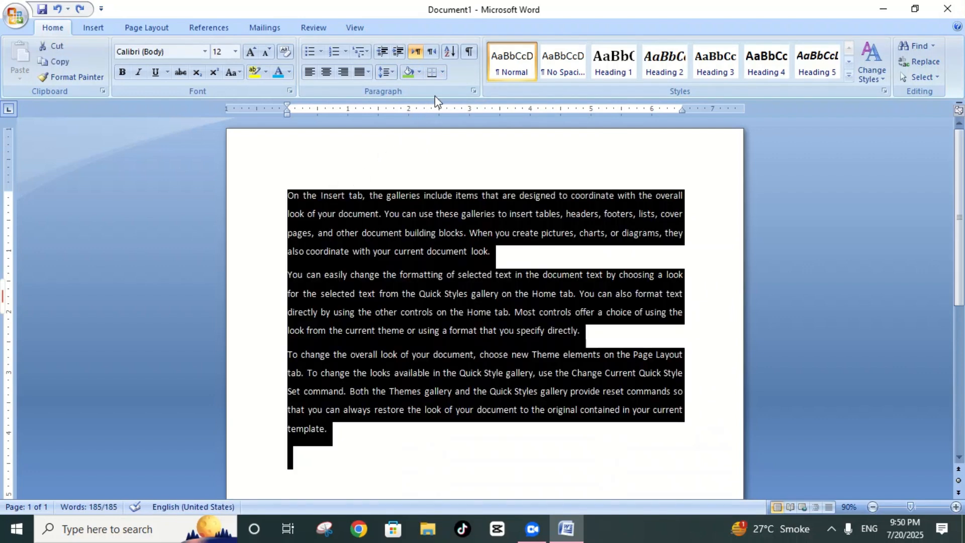
{"action": "left_click", "coordinate": [443, 73]}
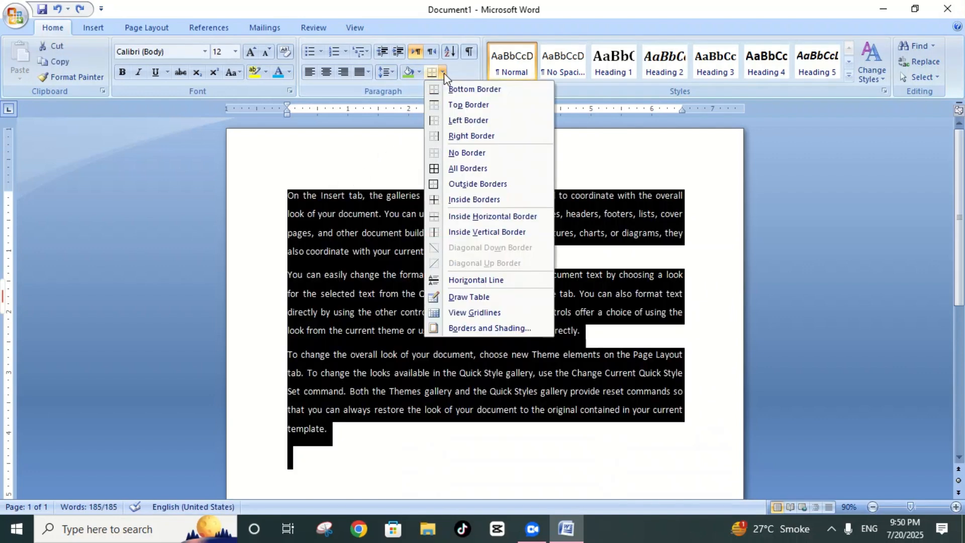
{"action": "left_click", "coordinate": [476, 91]}
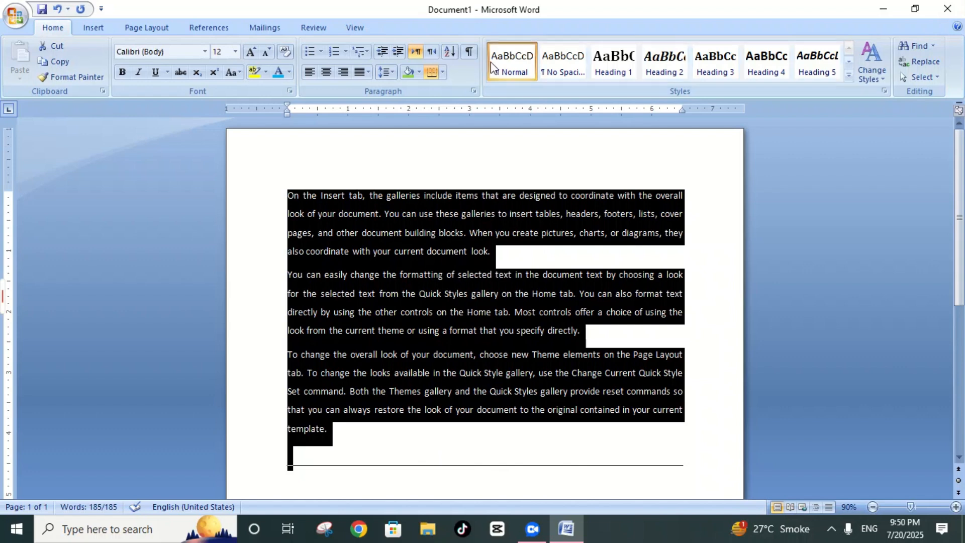
{"action": "left_click", "coordinate": [444, 73]}
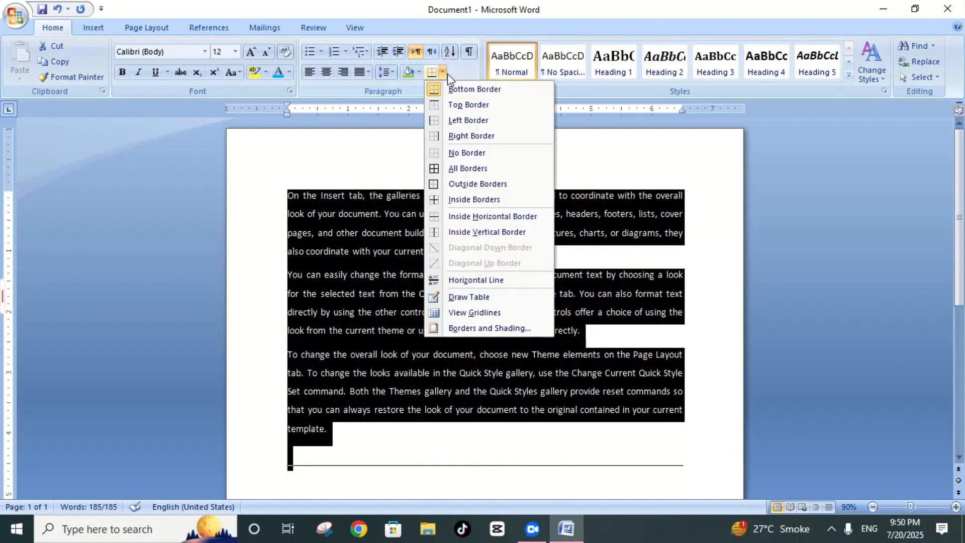
{"action": "left_click", "coordinate": [469, 104]}
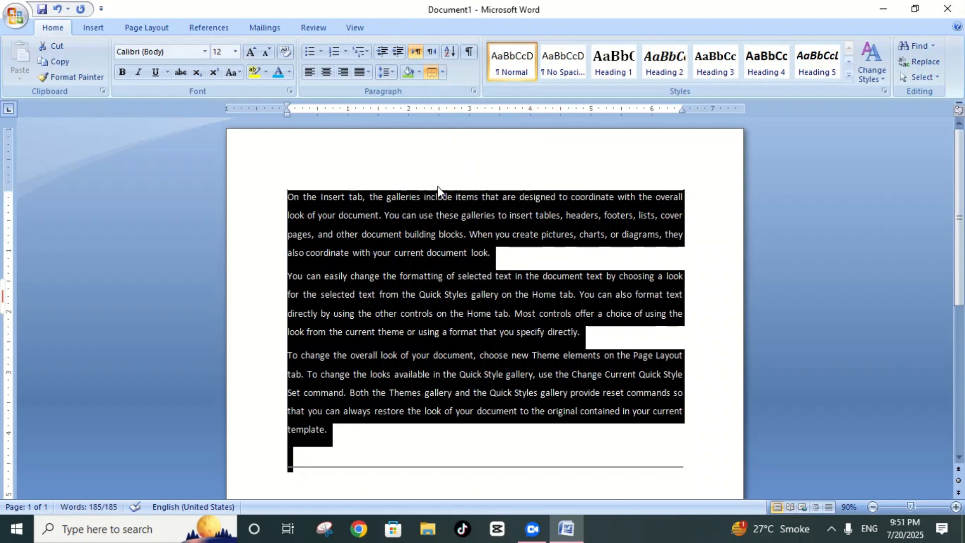
{"action": "left_click", "coordinate": [427, 196]}
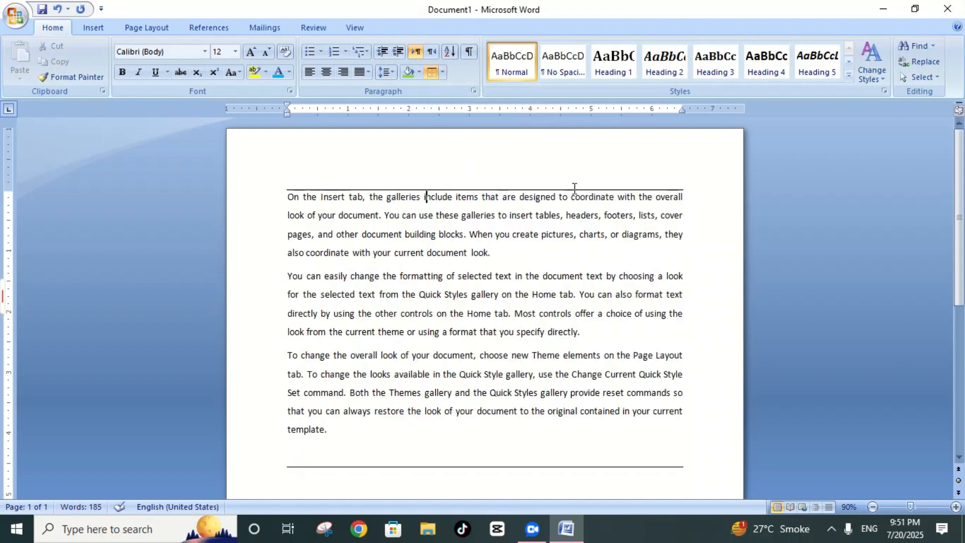
Step: Add a left border and a right border to the entire sample text to complete the frame
{"action": "key", "text": "ctrl+a"}
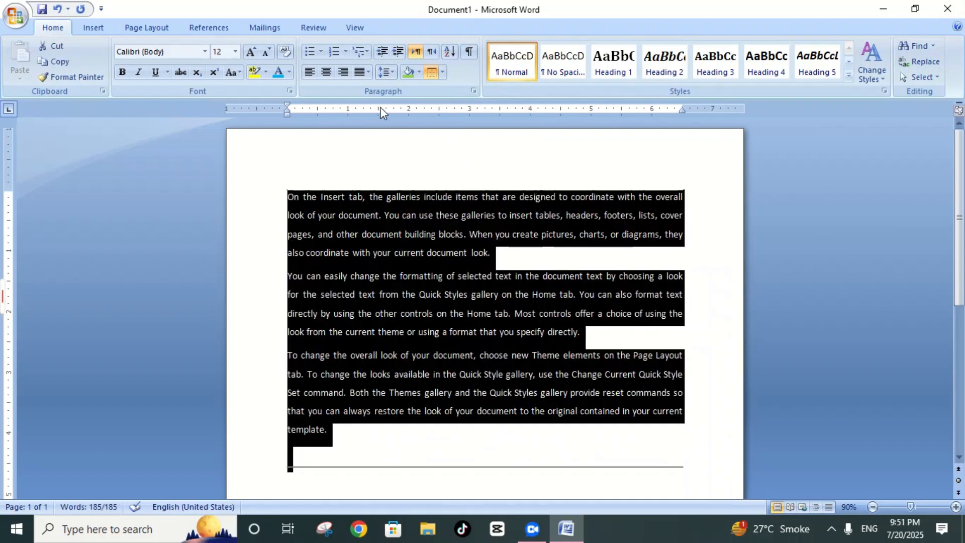
{"action": "left_click", "coordinate": [442, 72]}
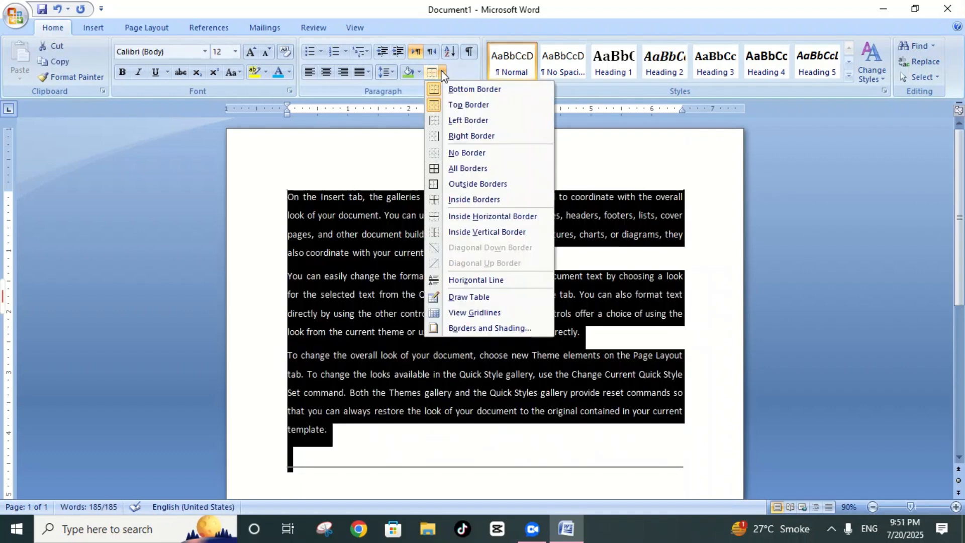
{"action": "left_click", "coordinate": [461, 123]}
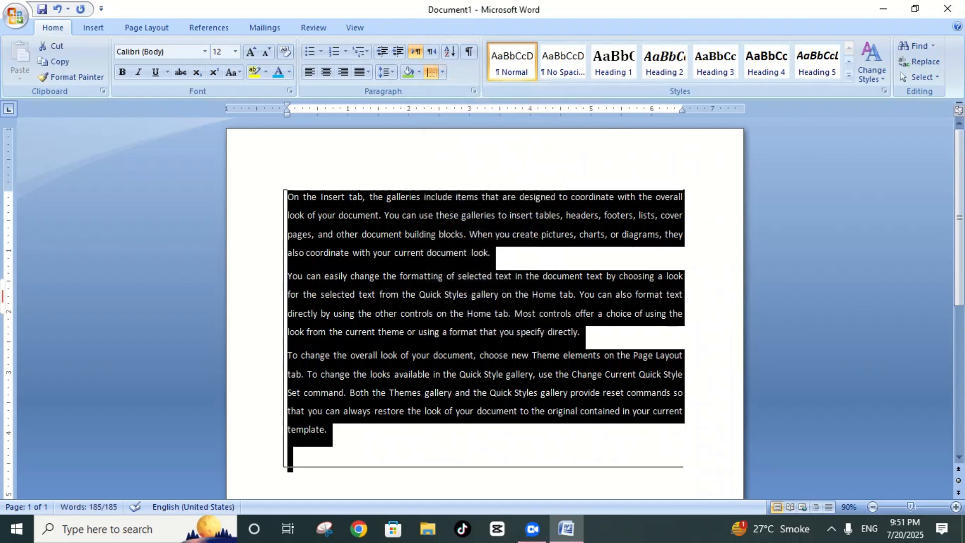
{"action": "left_click", "coordinate": [438, 196]}
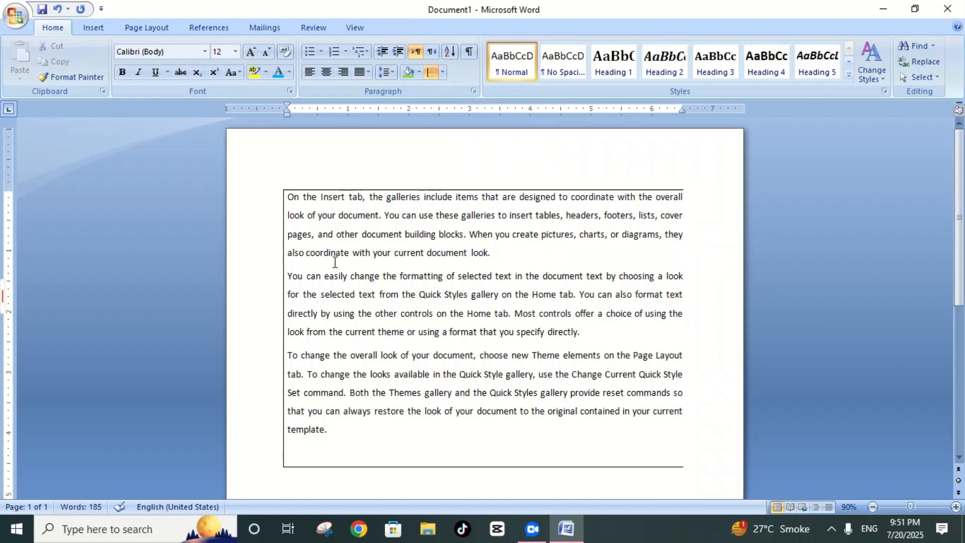
{"action": "key", "text": "ctrl+a"}
{"action": "left_click", "coordinate": [441, 72]}
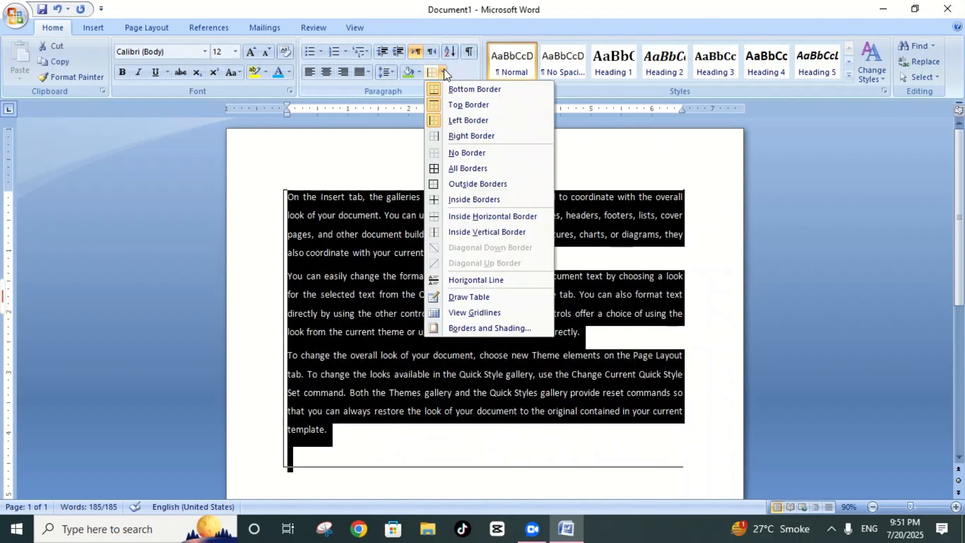
{"action": "left_click", "coordinate": [460, 137]}
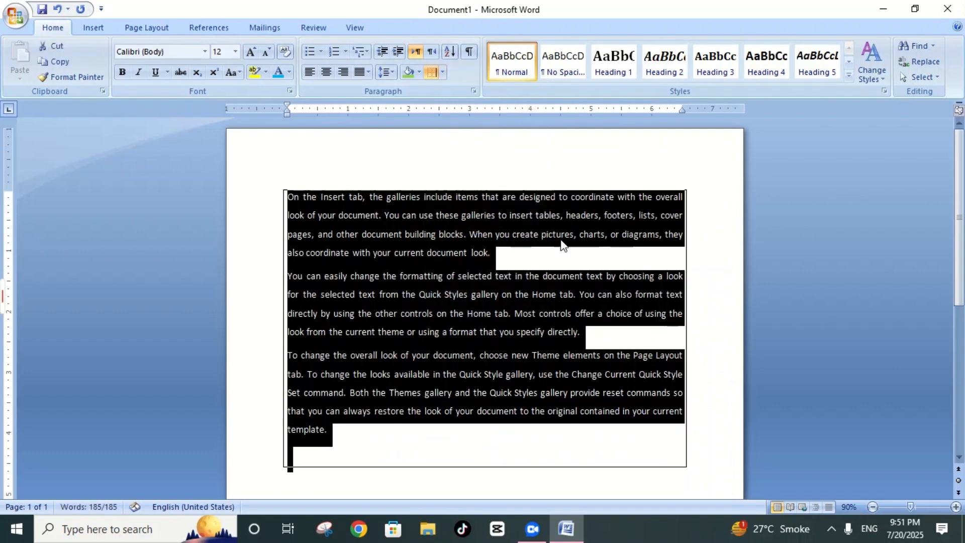
{"action": "left_click", "coordinate": [714, 296]}
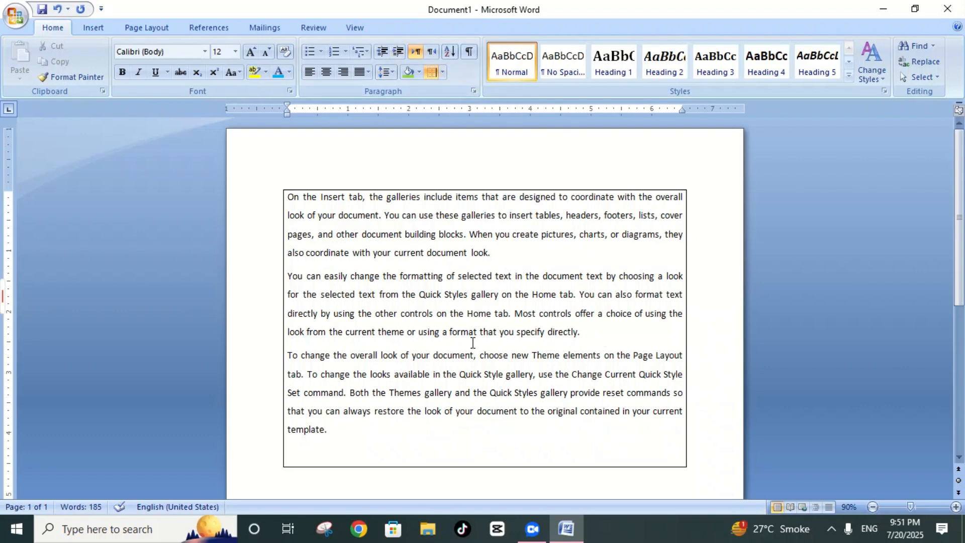
Step: Remove all borders from the entire sample text and place the cursor on the empty last line
{"action": "key", "text": "ctrl+a"}
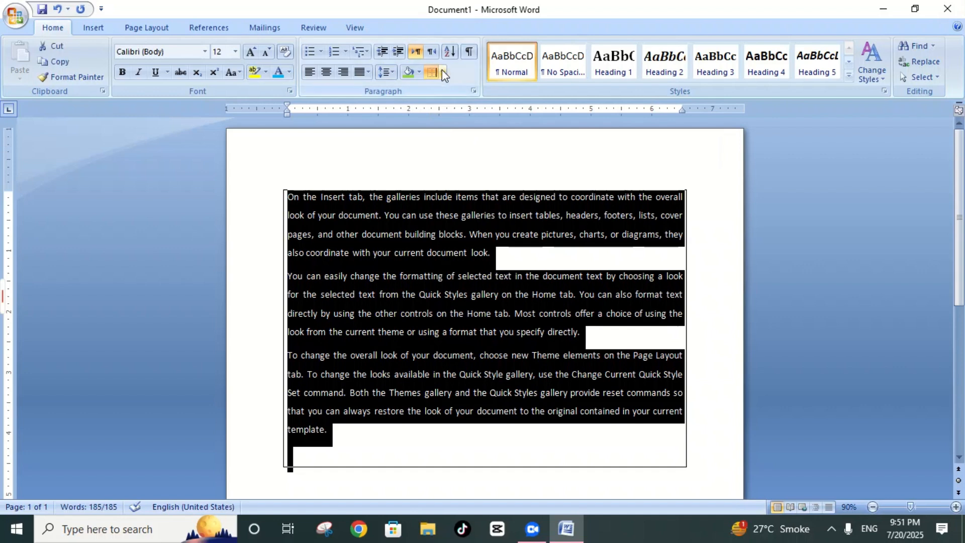
{"action": "left_click", "coordinate": [442, 72]}
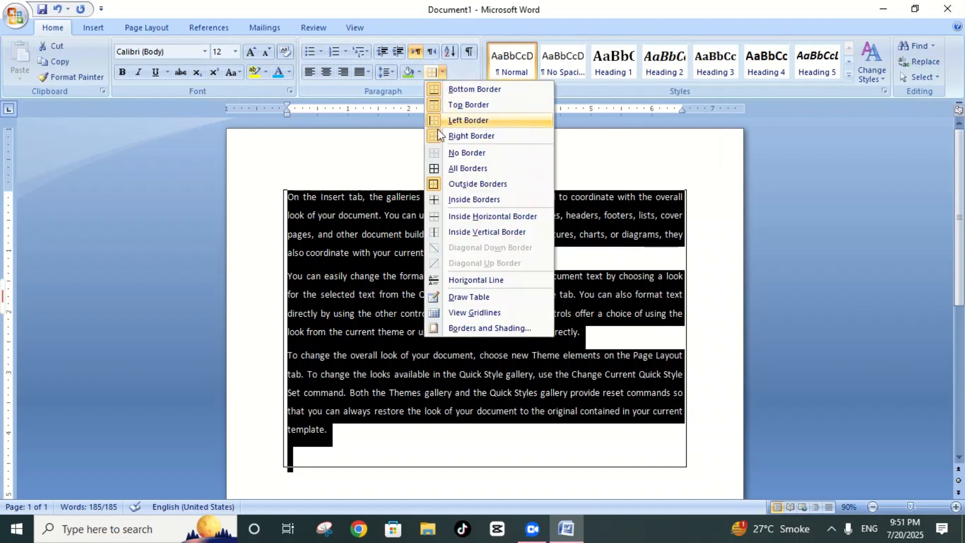
{"action": "left_click", "coordinate": [461, 155]}
{"action": "left_click", "coordinate": [411, 472]}
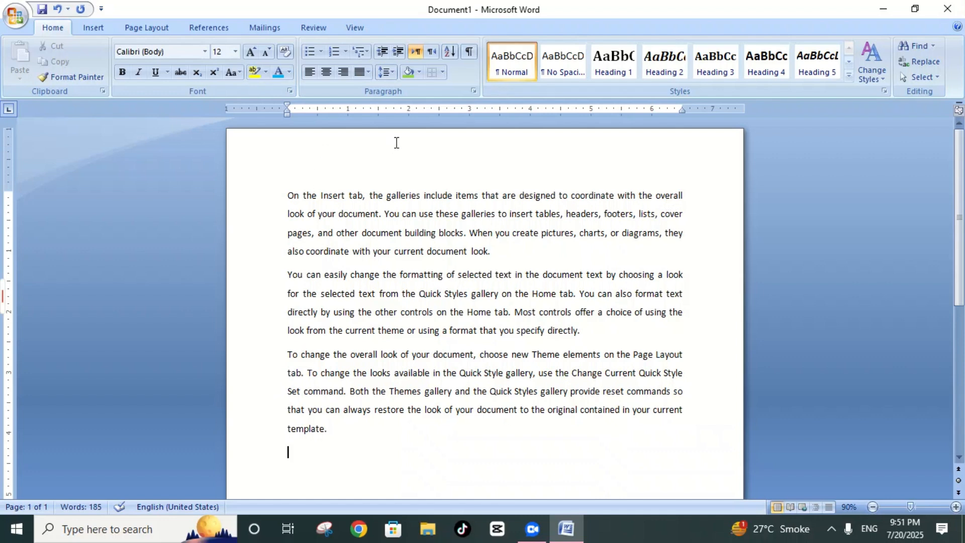
Step: Apply all borders to the entire sample text and deselect it
{"action": "key", "text": "ctrl+a"}
{"action": "left_click", "coordinate": [443, 72]}
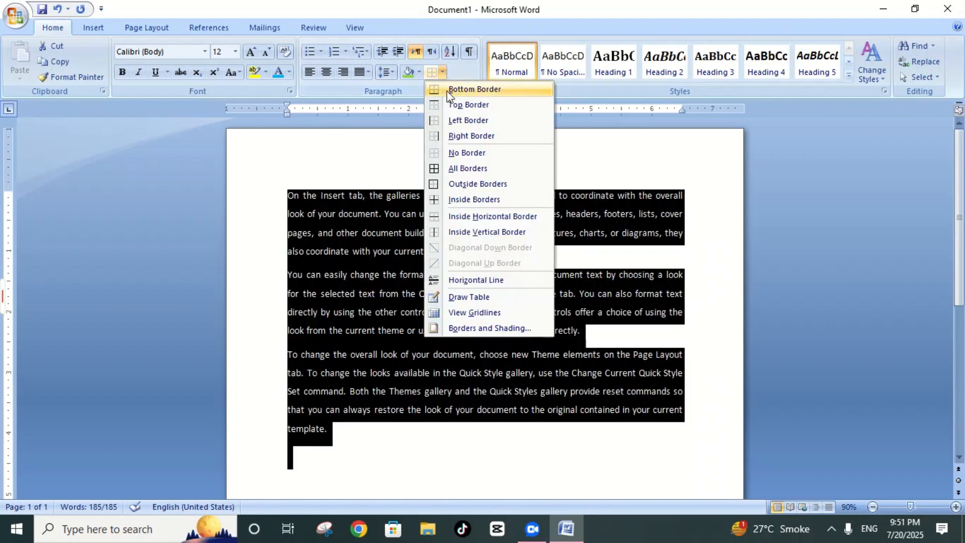
{"action": "left_click", "coordinate": [467, 169]}
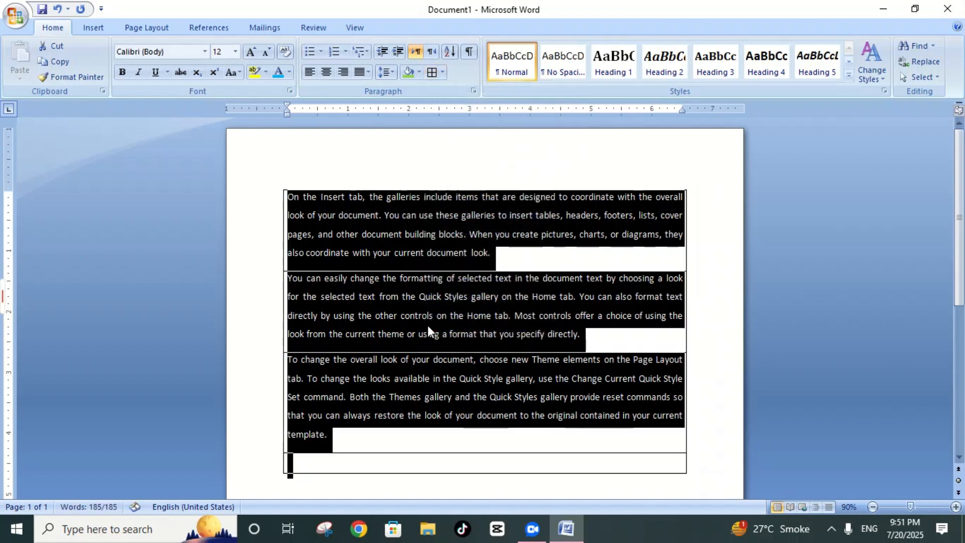
{"action": "left_click", "coordinate": [702, 425]}
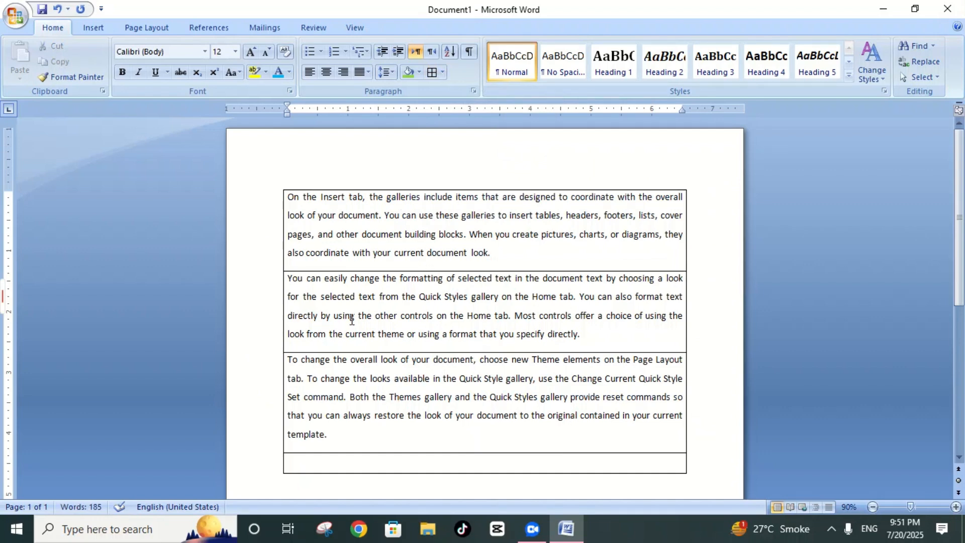
Step: Clear the borders of the entire sample text, apply outside borders instead and deselect the text
{"action": "key", "text": "ctrl+a"}
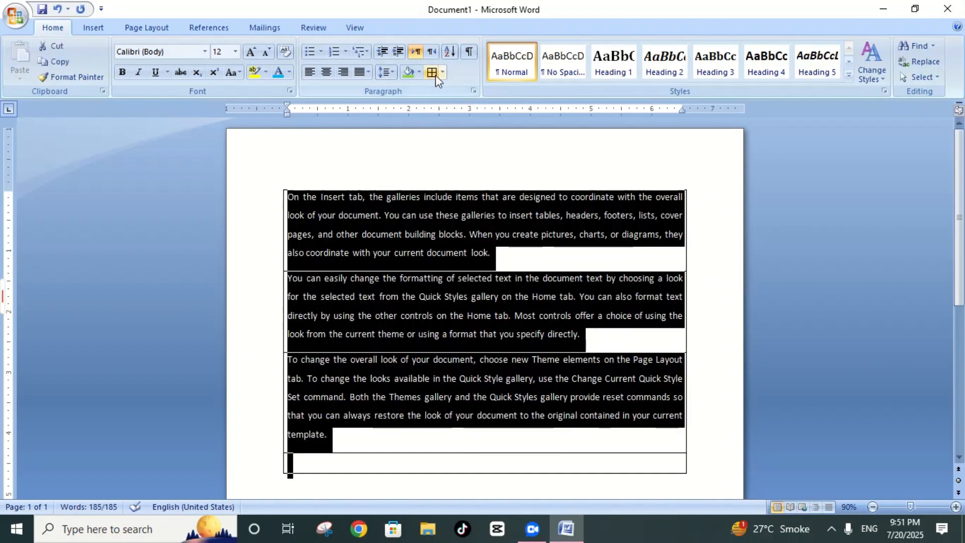
{"action": "left_click", "coordinate": [443, 72]}
{"action": "left_click", "coordinate": [458, 154]}
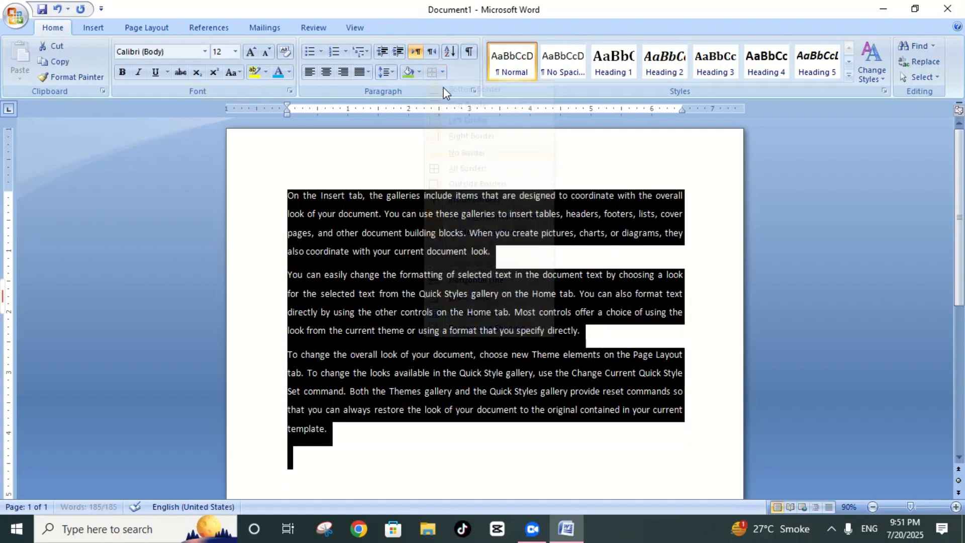
{"action": "left_click", "coordinate": [443, 73]}
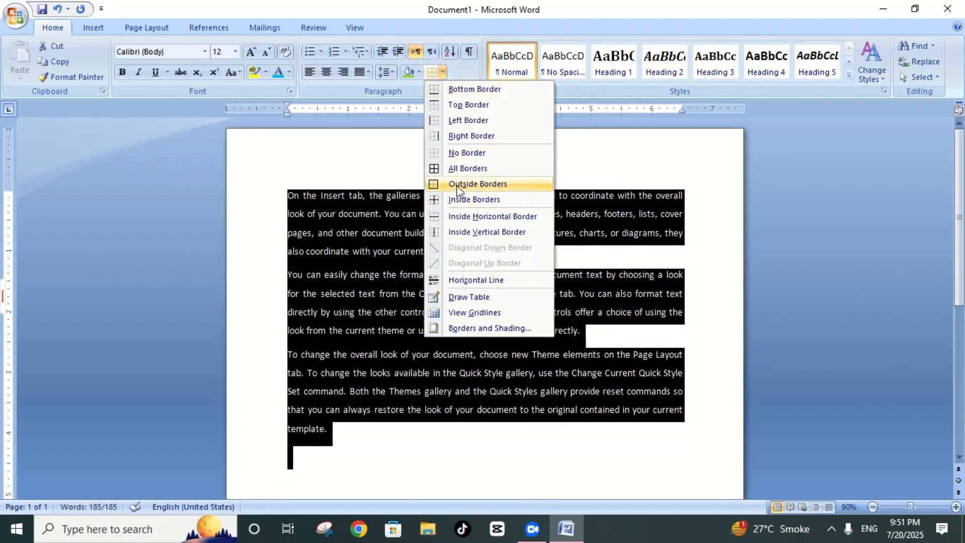
{"action": "left_click", "coordinate": [457, 184]}
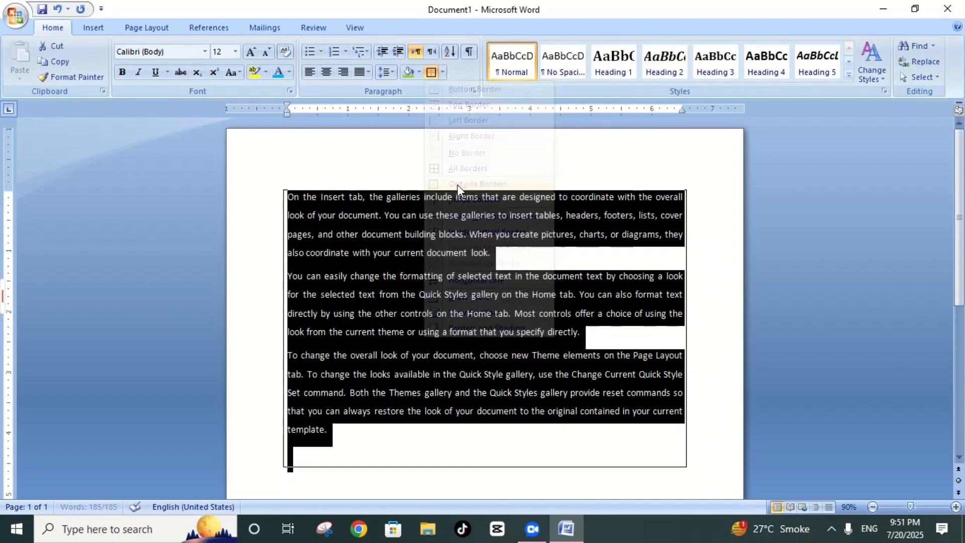
{"action": "left_click", "coordinate": [436, 196]}
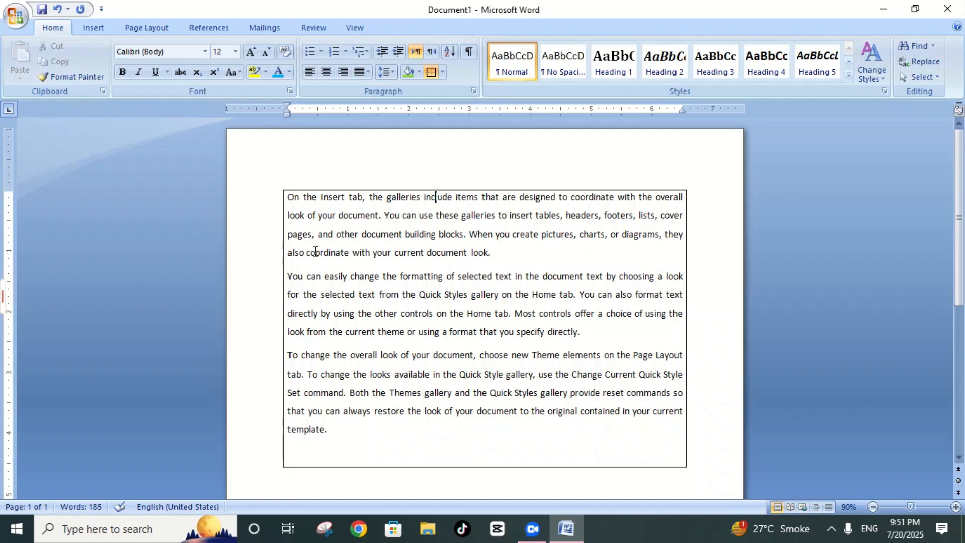
Step: Replace the outside borders of the entire sample text with inside borders and deselect the text
{"action": "key", "text": "ctrl+a"}
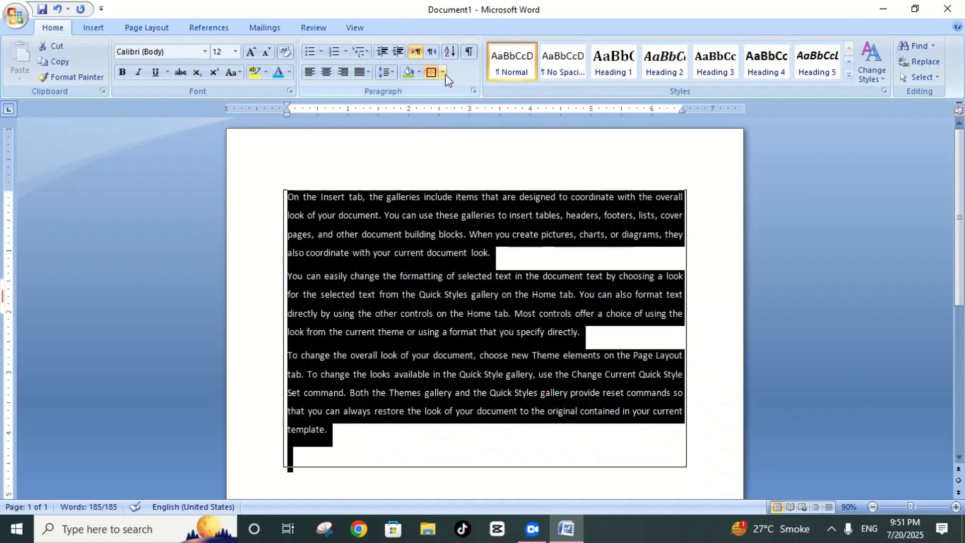
{"action": "left_click", "coordinate": [442, 73]}
{"action": "left_click", "coordinate": [470, 153]}
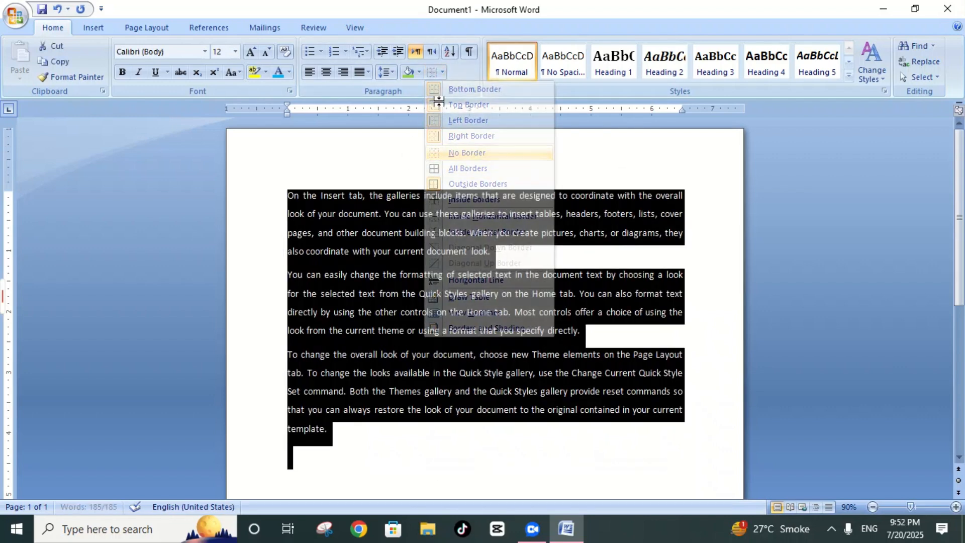
{"action": "left_click", "coordinate": [441, 73]}
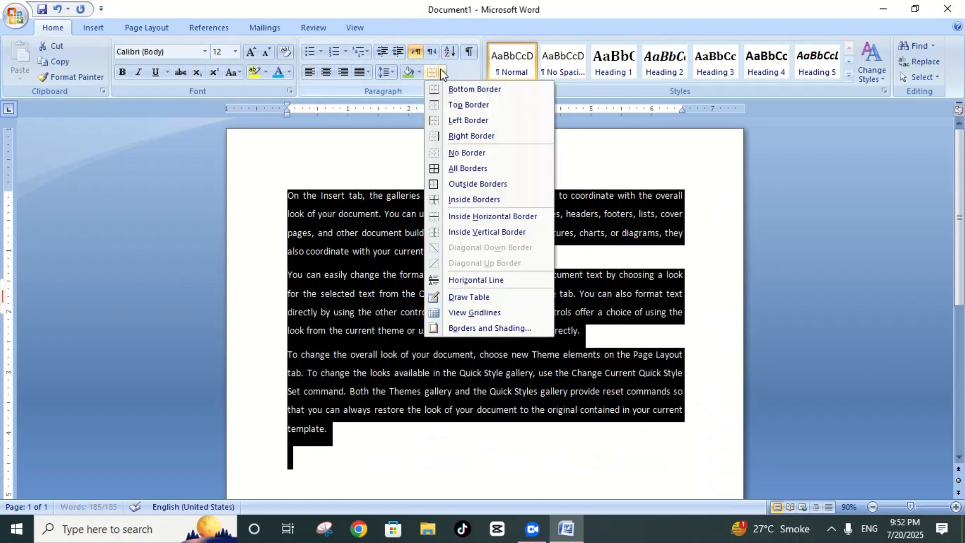
{"action": "left_click", "coordinate": [469, 200]}
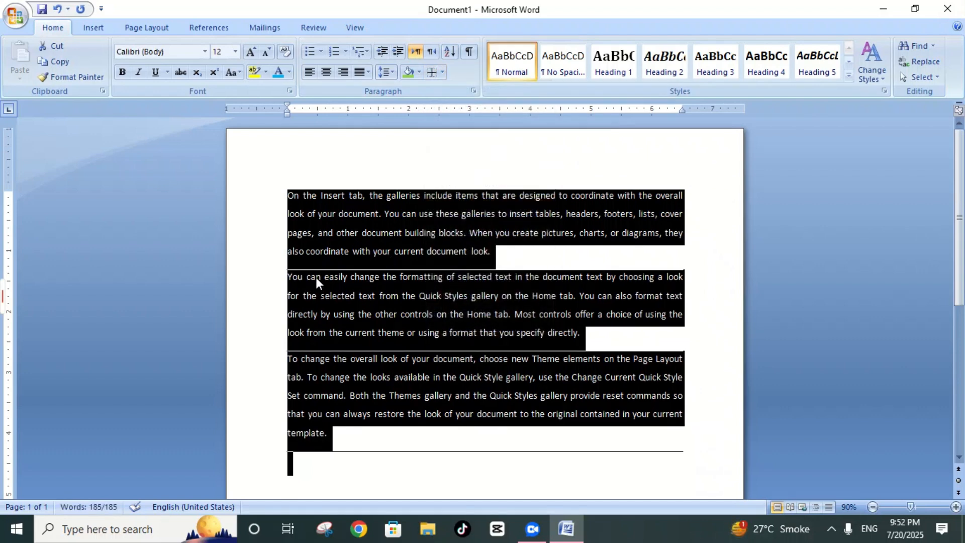
{"action": "left_click", "coordinate": [458, 195]}
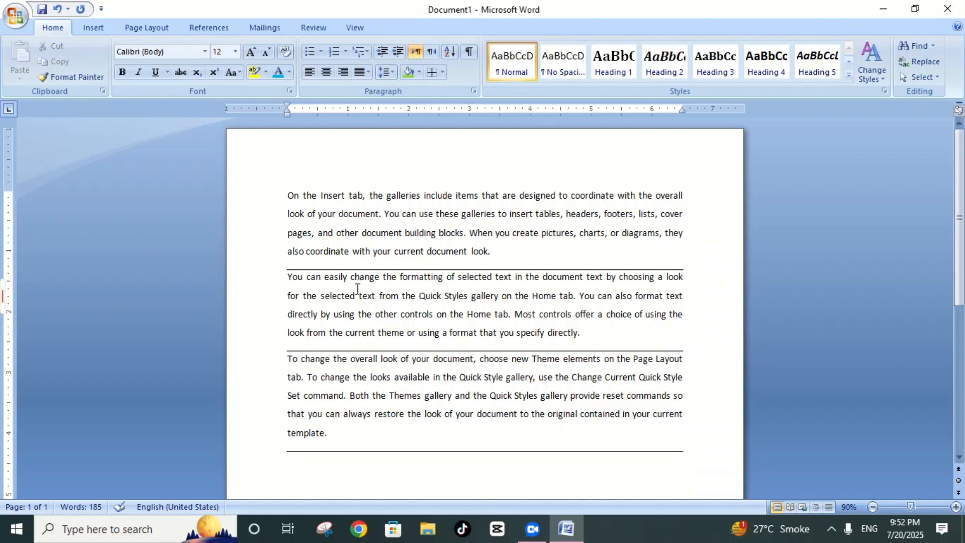
Step: Insert a horizontal line over the entire selected sample text and undo the insertion
{"action": "key", "text": "ctrl+a"}
{"action": "left_click", "coordinate": [442, 73]}
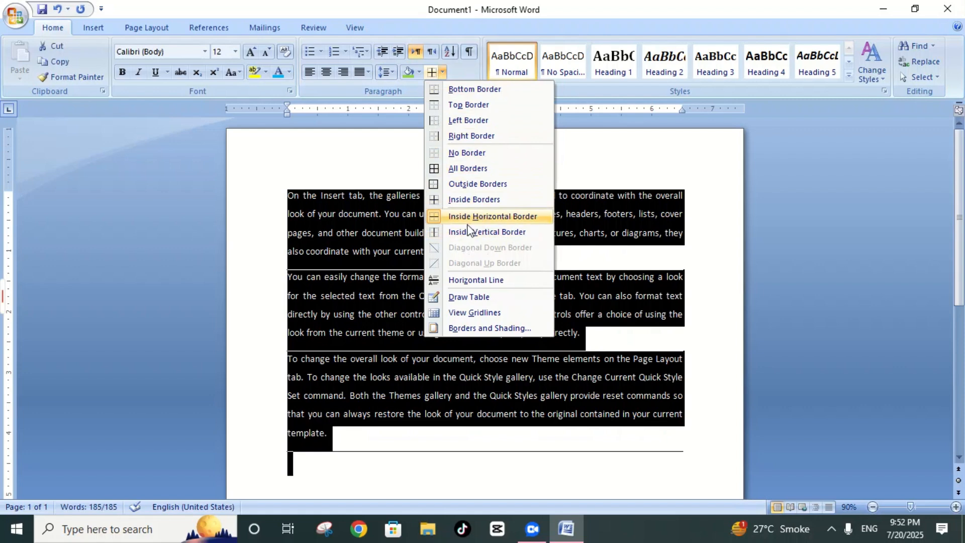
{"action": "left_click", "coordinate": [456, 279]}
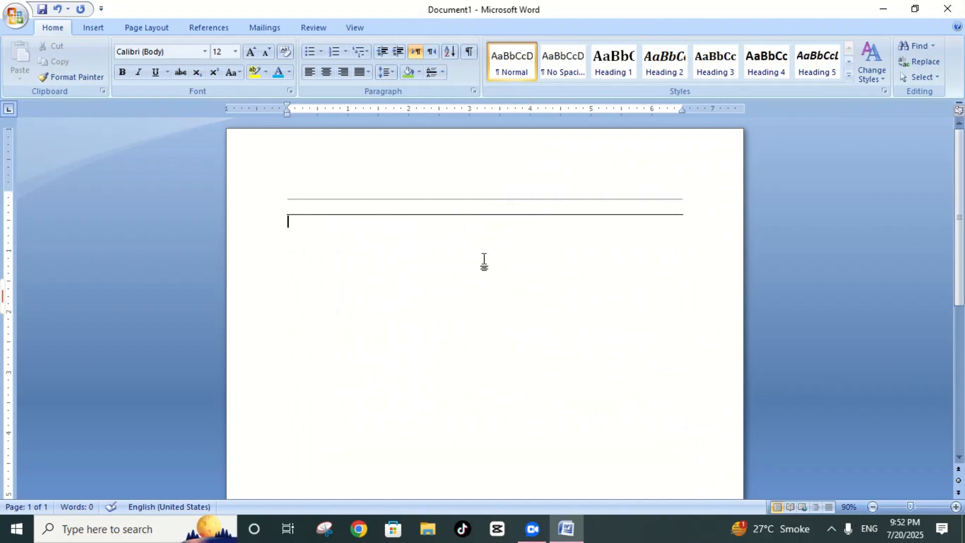
{"action": "key", "text": "ctrl+z"}
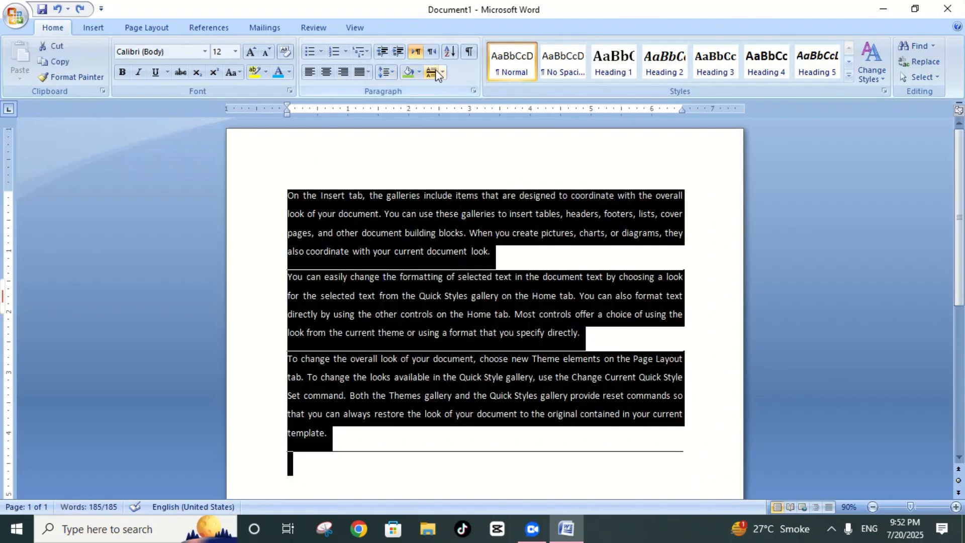
Step: Turn on the View Gridlines option and place the cursor at the end of the last paragraph
{"action": "left_click", "coordinate": [442, 73]}
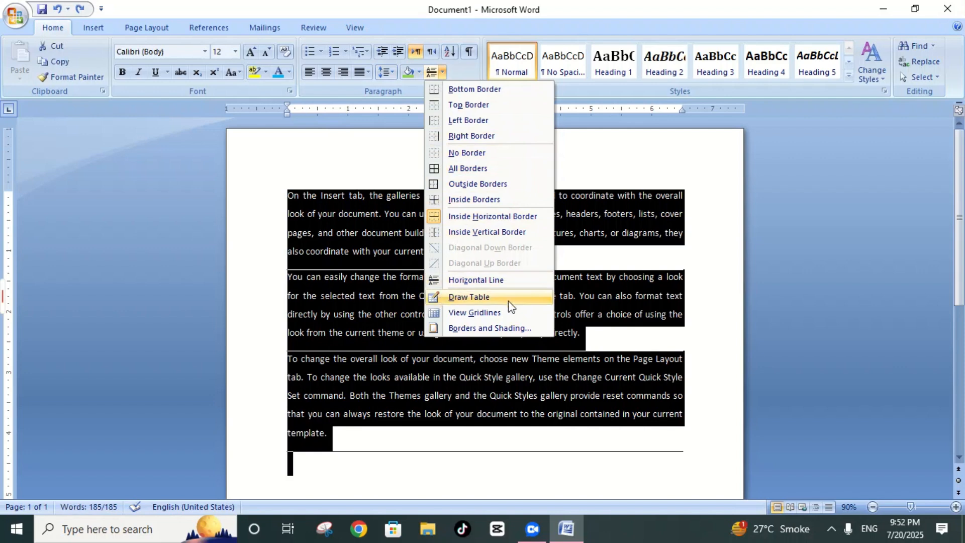
{"action": "left_click", "coordinate": [461, 314]}
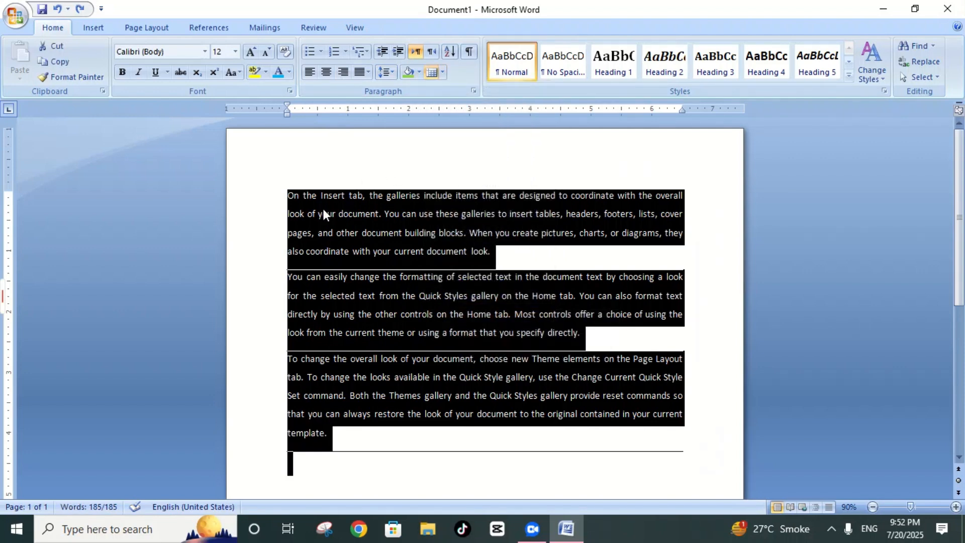
{"action": "left_click", "coordinate": [442, 72]}
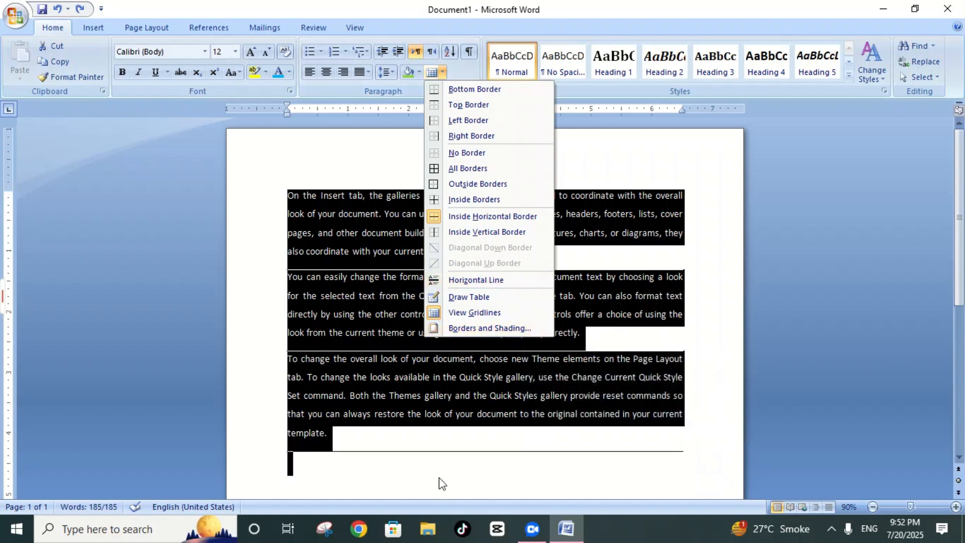
{"action": "left_click", "coordinate": [433, 442]}
{"action": "left_click", "coordinate": [414, 431]}
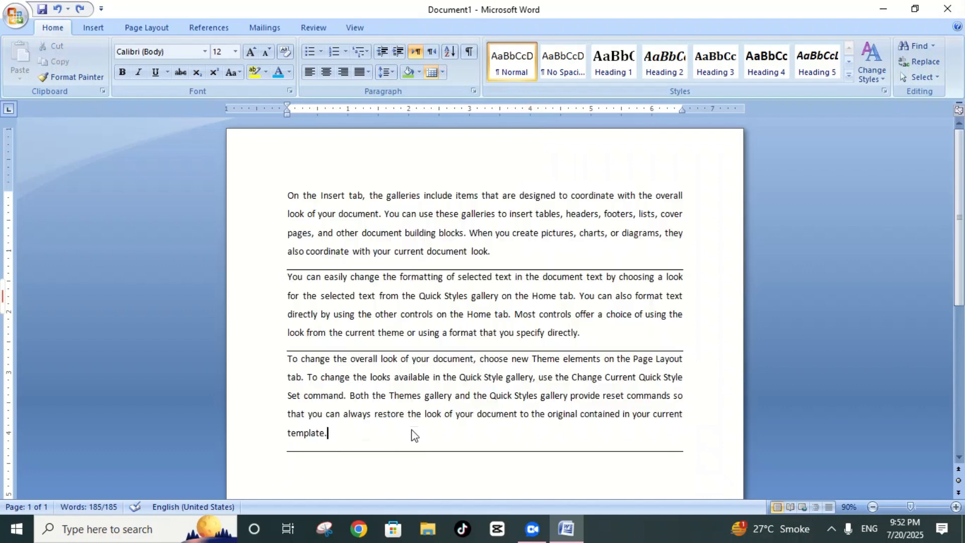
Step: Apply all borders to the entire sample text, keeping it selected
{"action": "key", "text": "ctrl+a"}
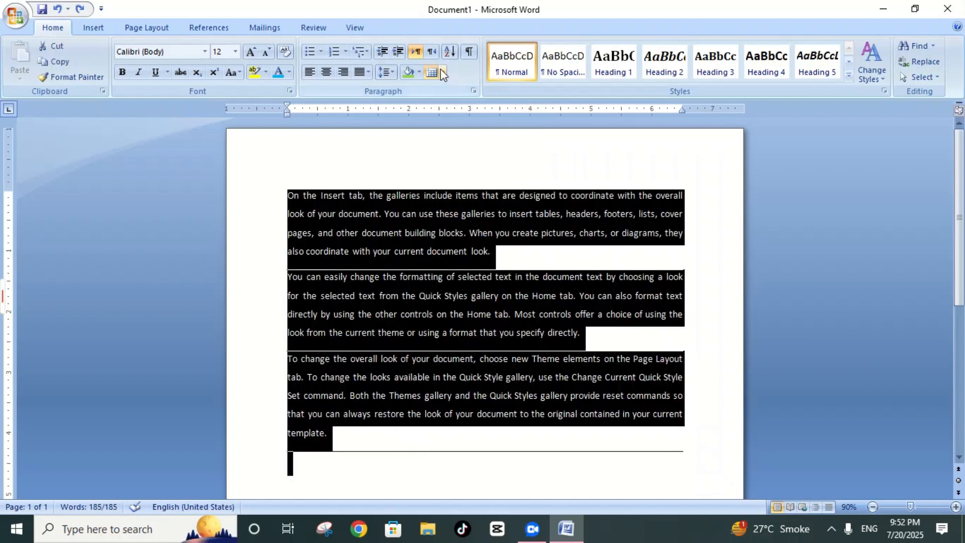
{"action": "left_click", "coordinate": [443, 72]}
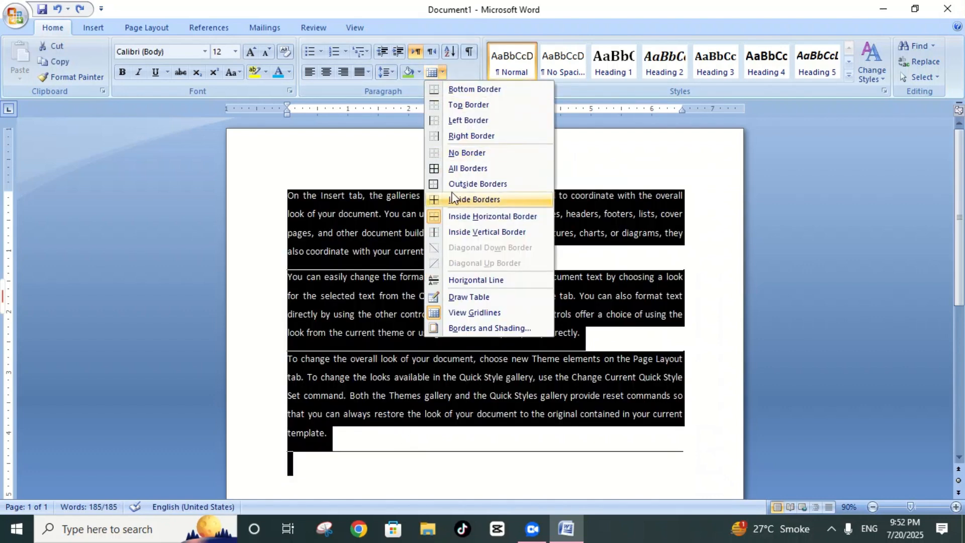
{"action": "left_click", "coordinate": [460, 166]}
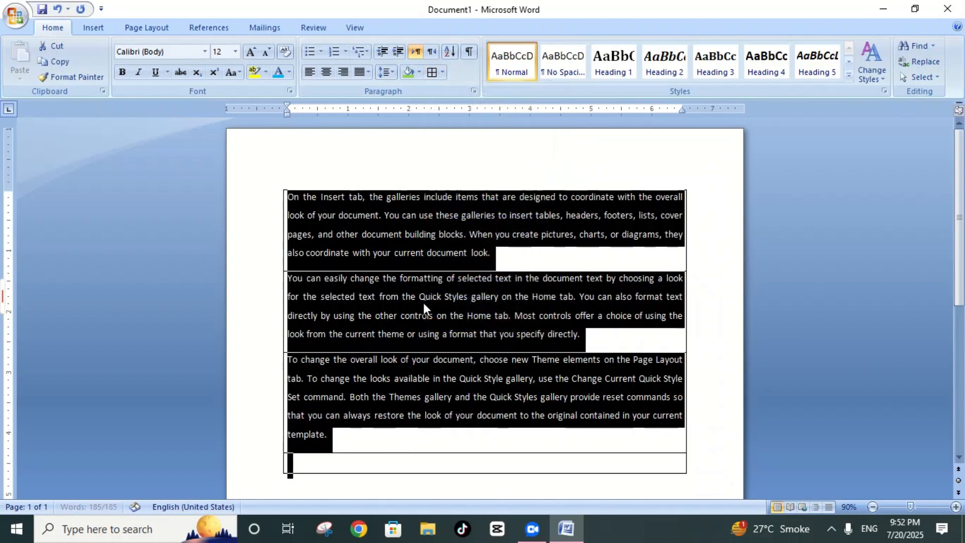
Step: Open the Borders and Shading settings for the selected text and set the border width to 3 pt and the color to dark blue
{"action": "left_click", "coordinate": [443, 72]}
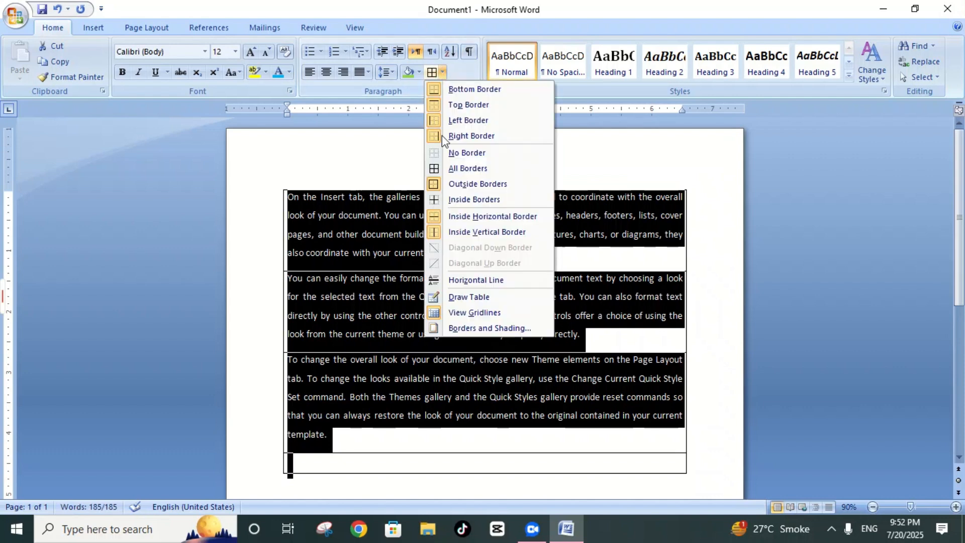
{"action": "left_click", "coordinate": [459, 327]}
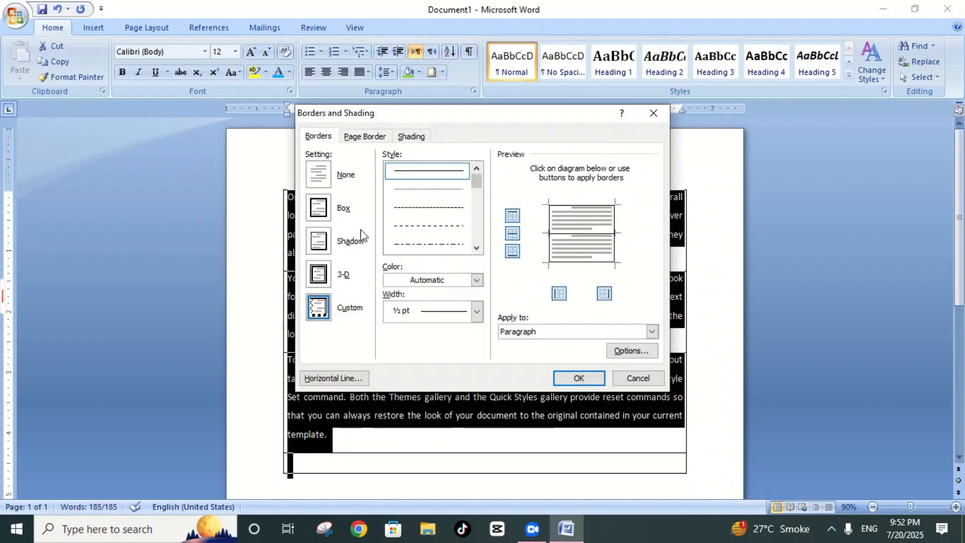
{"action": "left_click", "coordinate": [477, 311]}
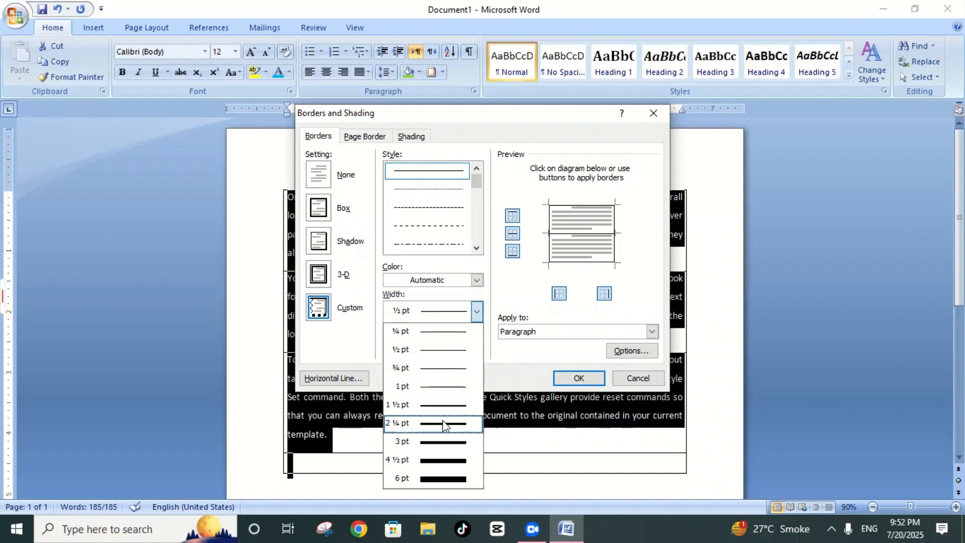
{"action": "left_click", "coordinate": [447, 442]}
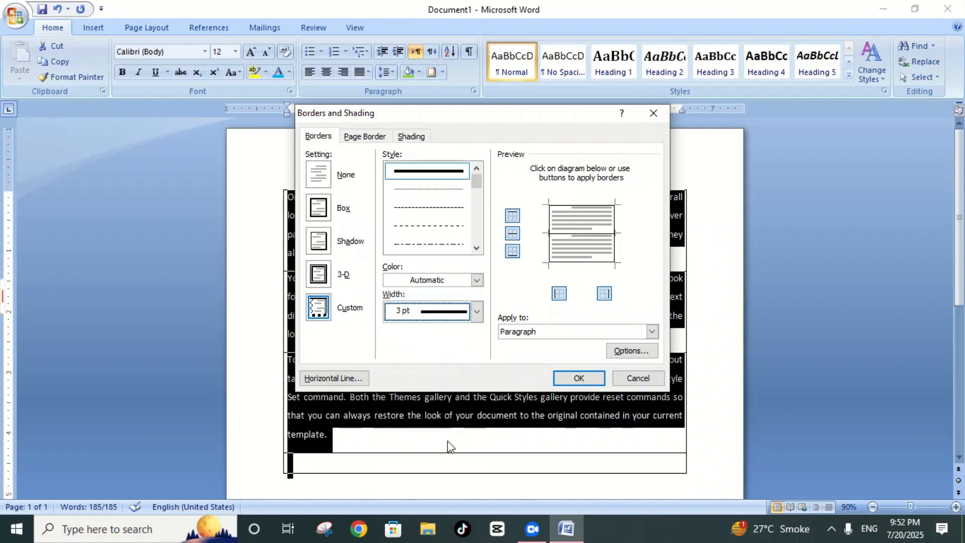
{"action": "left_click", "coordinate": [476, 280]}
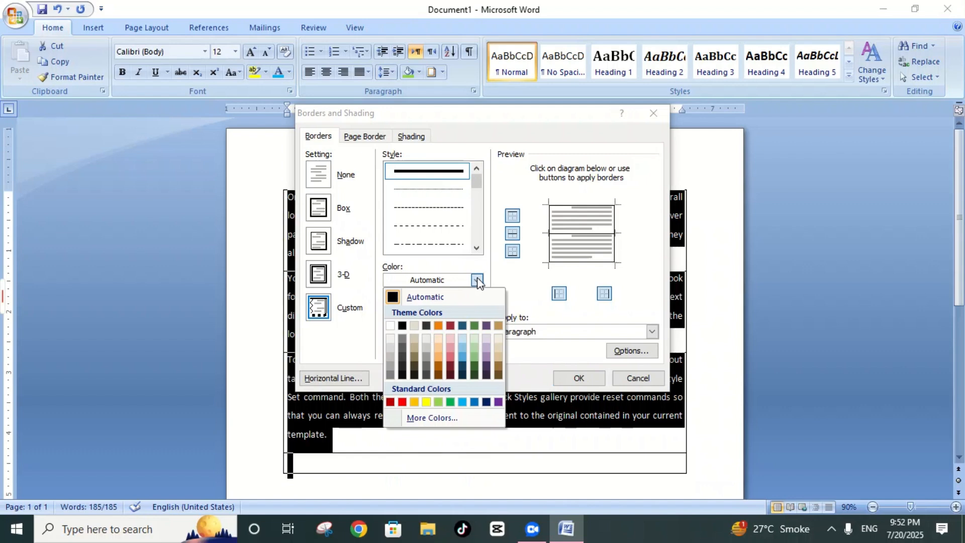
{"action": "left_click", "coordinate": [486, 403]}
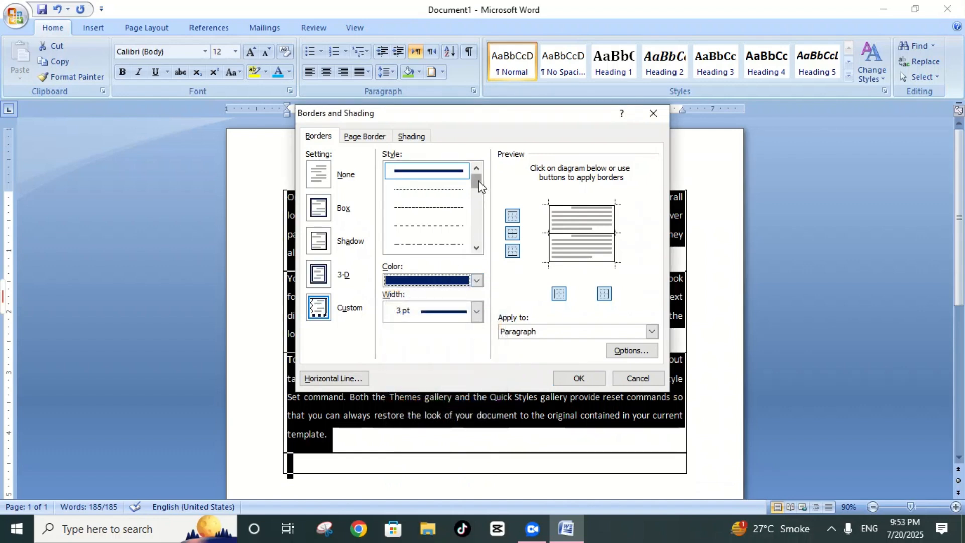
Step: Try the plain double-line border style, and choose the 3 pt double line combining a thick and a thin stroke
{"action": "left_click", "coordinate": [476, 248]}
{"action": "left_click", "coordinate": [477, 247]}
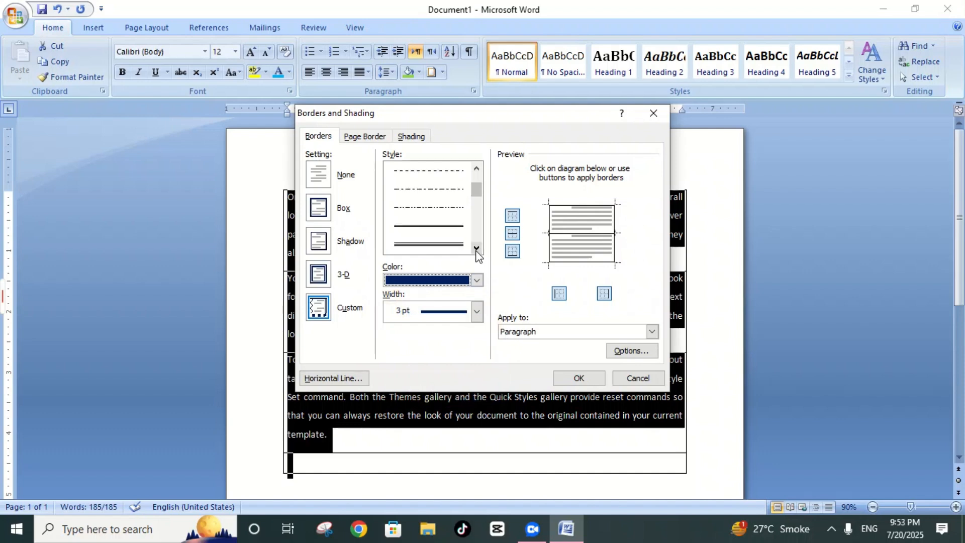
{"action": "left_click", "coordinate": [477, 247]}
{"action": "left_click", "coordinate": [429, 198]}
{"action": "scroll", "coordinate": [433, 206], "scroll_direction": "up", "scroll_amount": 1}
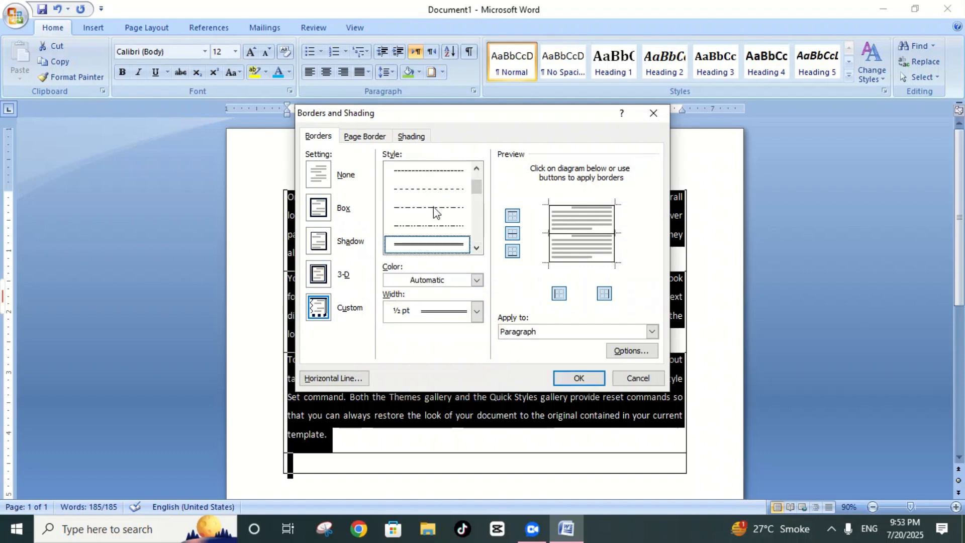
{"action": "left_click", "coordinate": [477, 250]}
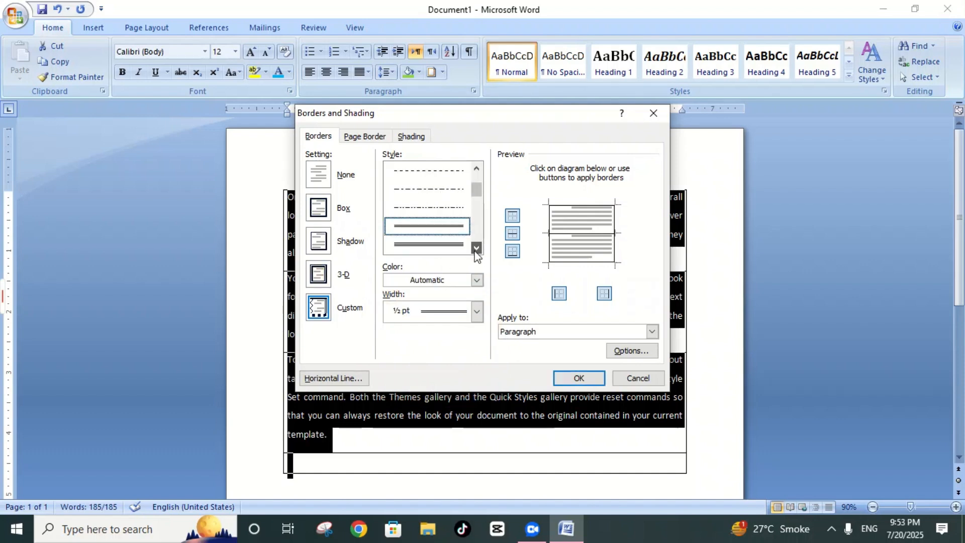
{"action": "left_click", "coordinate": [476, 250]}
{"action": "left_click", "coordinate": [476, 249]}
{"action": "left_click", "coordinate": [440, 228]}
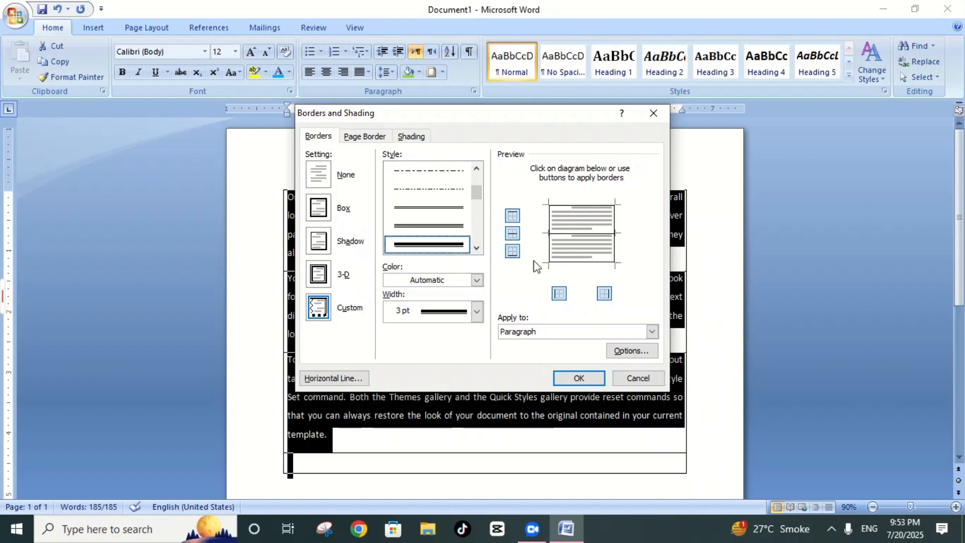
Step: Apply the chosen 3 pt line style to the top, inner horizontal, bottom, left and right borders of the paragraphs
{"action": "left_click", "coordinate": [513, 216]}
{"action": "left_click", "coordinate": [517, 218]}
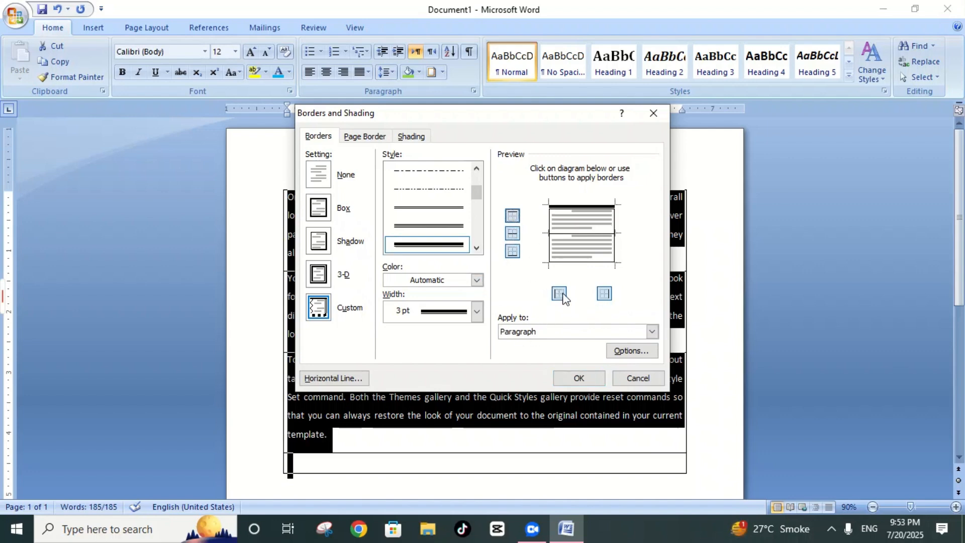
{"action": "left_click", "coordinate": [514, 234]}
{"action": "left_click", "coordinate": [514, 251]}
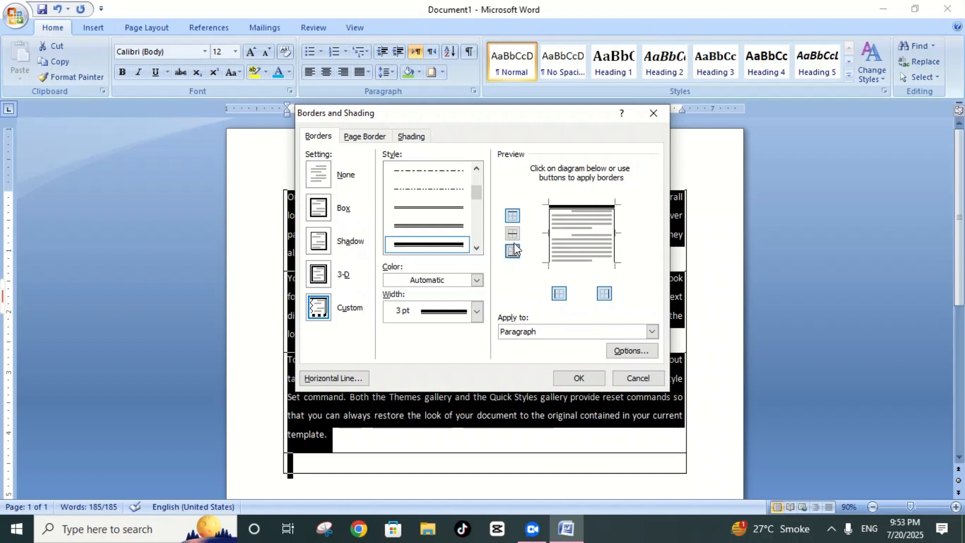
{"action": "left_click", "coordinate": [512, 236]}
{"action": "left_click", "coordinate": [511, 252]}
{"action": "left_click", "coordinate": [560, 295]}
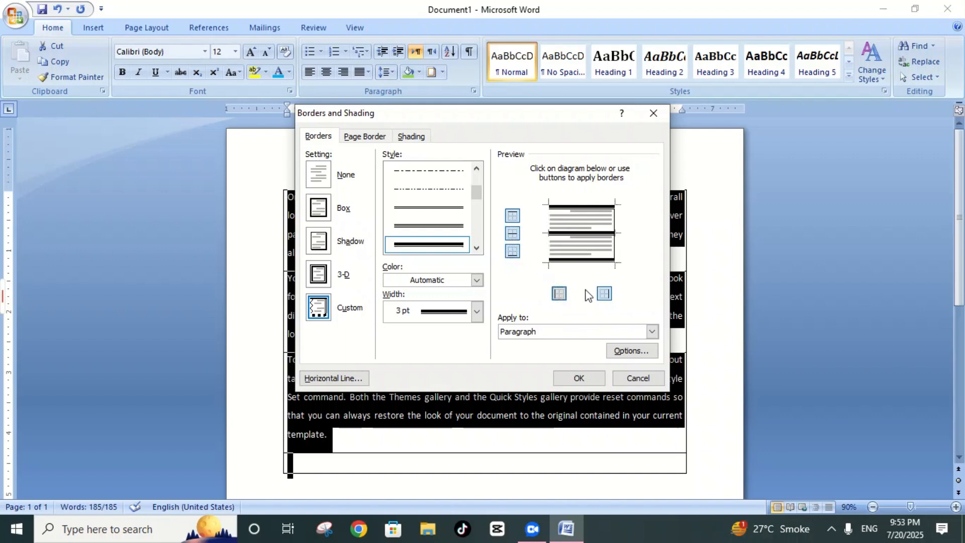
{"action": "left_click", "coordinate": [559, 295]}
{"action": "left_click", "coordinate": [604, 293]}
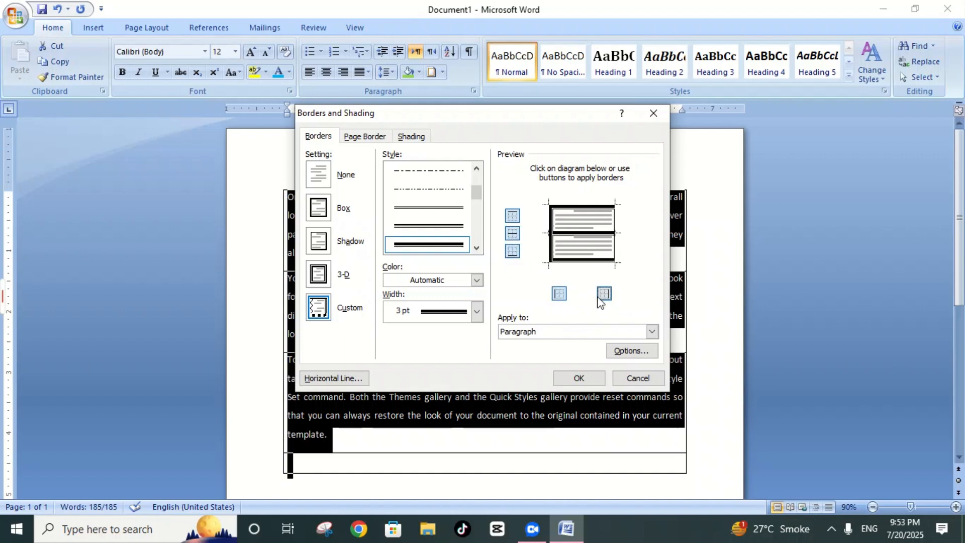
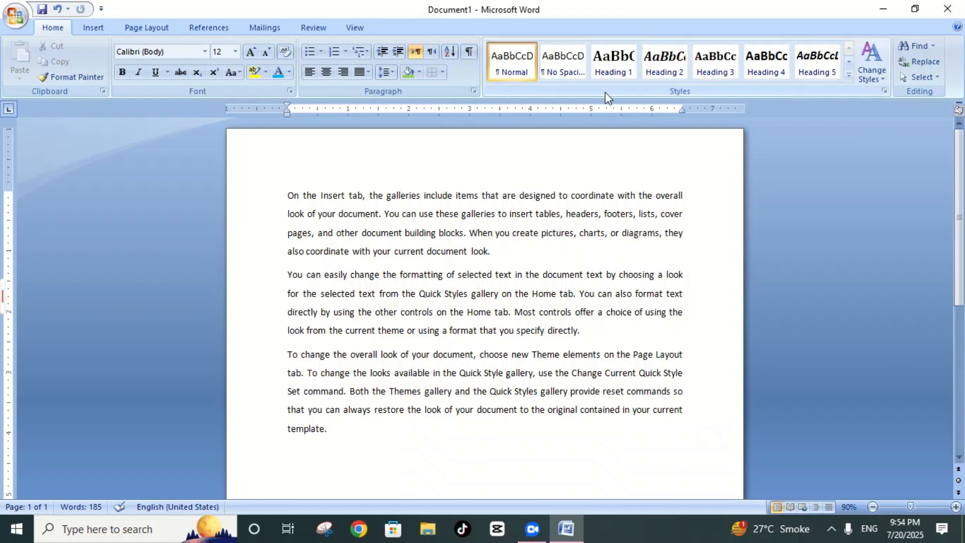
Step: Select the entire sample text and try the Normal style and Heading 1 through Heading 5 on it in turn
{"action": "key", "text": "ctrl+a"}
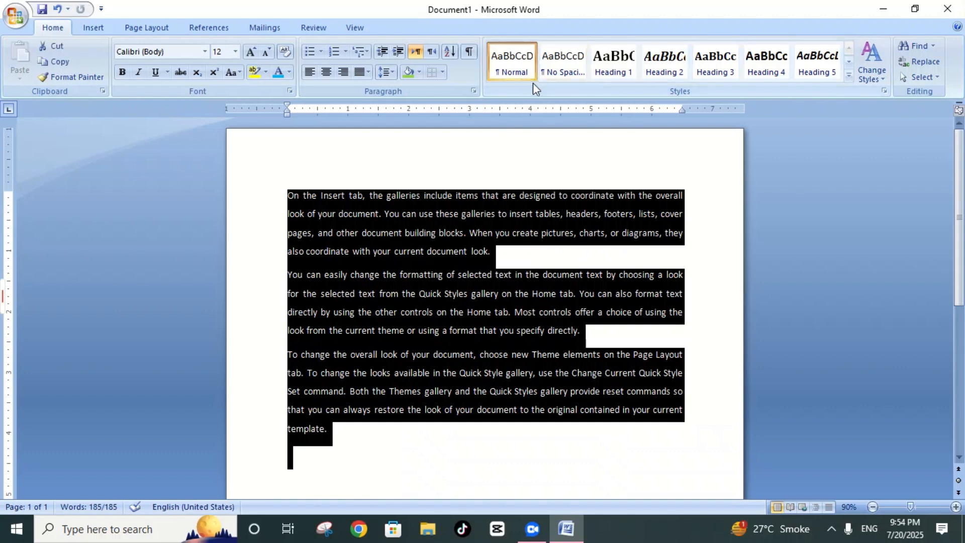
{"action": "left_click", "coordinate": [516, 72]}
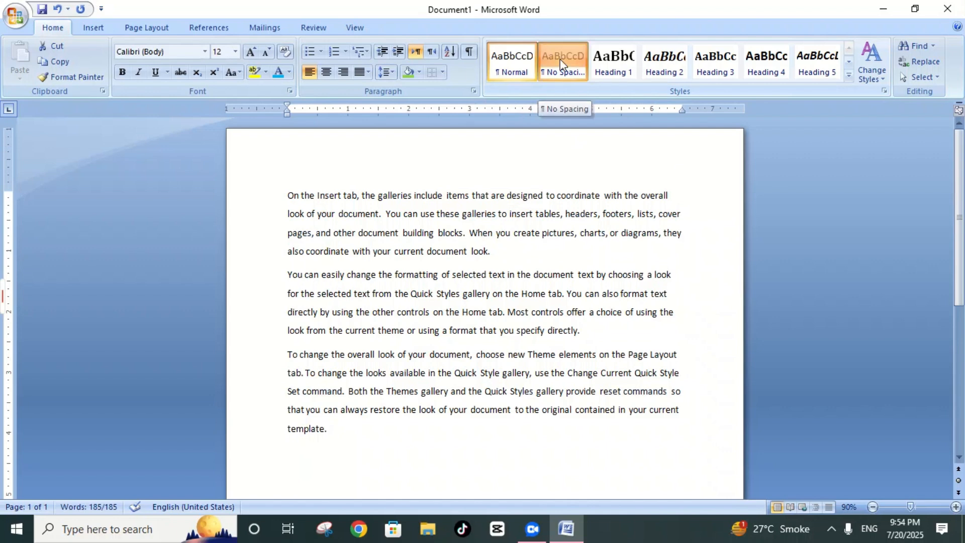
{"action": "left_click", "coordinate": [613, 61]}
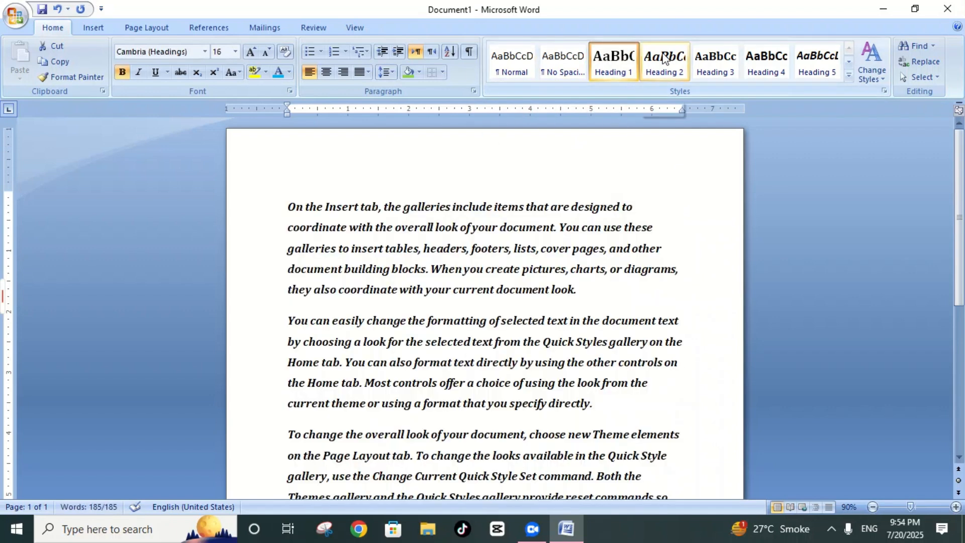
{"action": "left_click", "coordinate": [663, 60]}
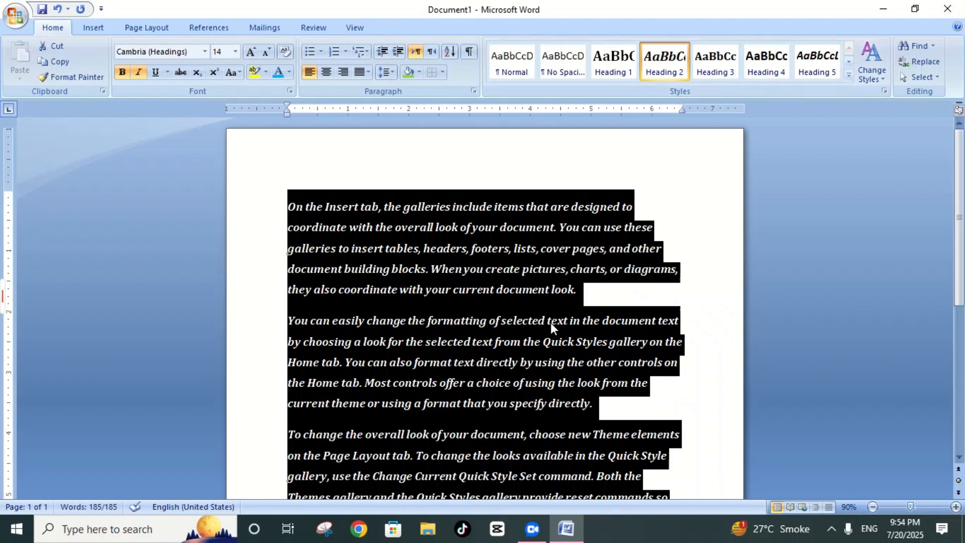
{"action": "left_click", "coordinate": [711, 60]}
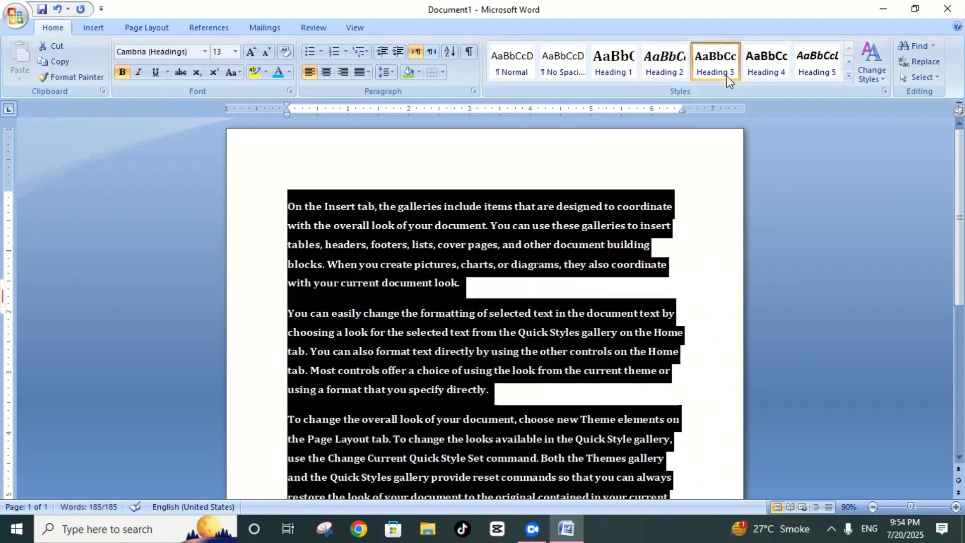
{"action": "left_click", "coordinate": [760, 63]}
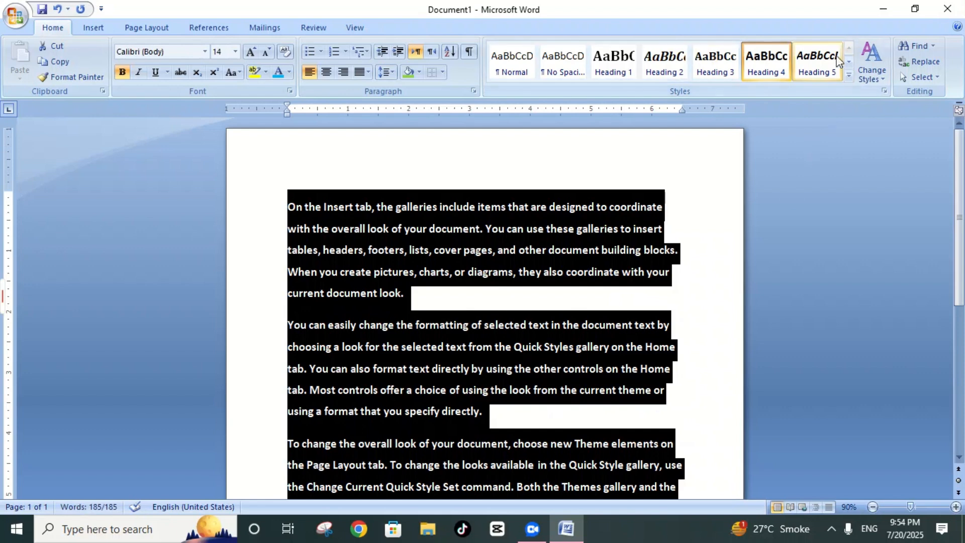
{"action": "left_click", "coordinate": [823, 63]}
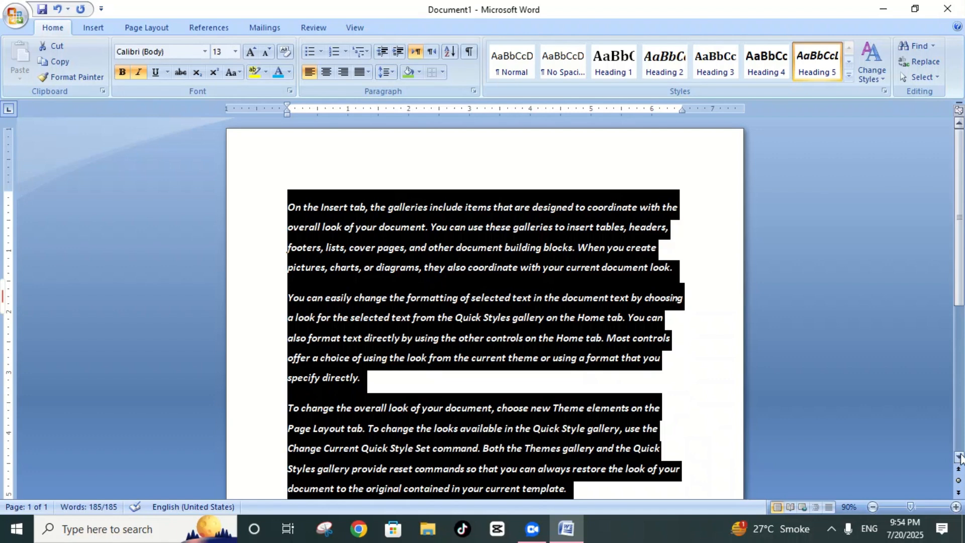
Step: Look over the full Quick Styles gallery and the Apply Styles options, including its style name list, and close them
{"action": "left_click", "coordinate": [873, 507]}
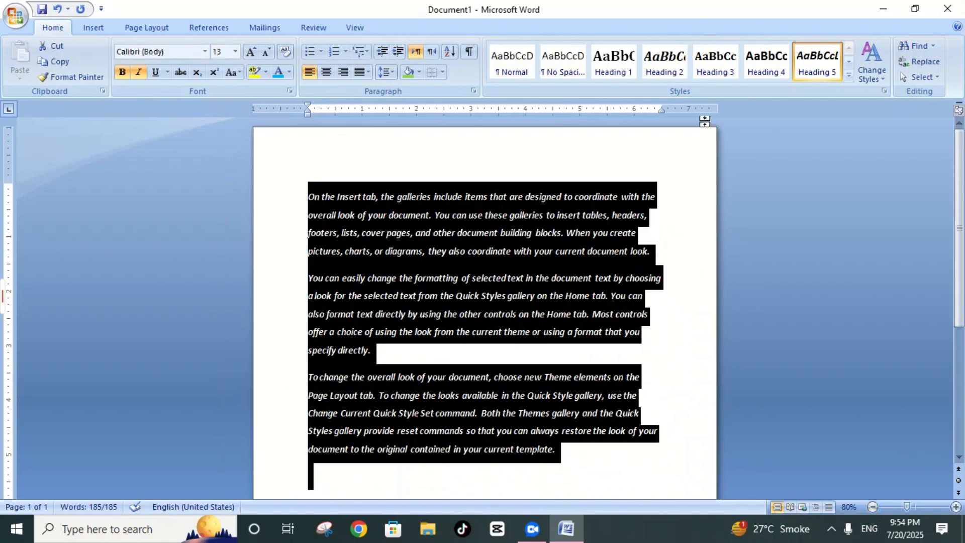
{"action": "left_click", "coordinate": [849, 75]}
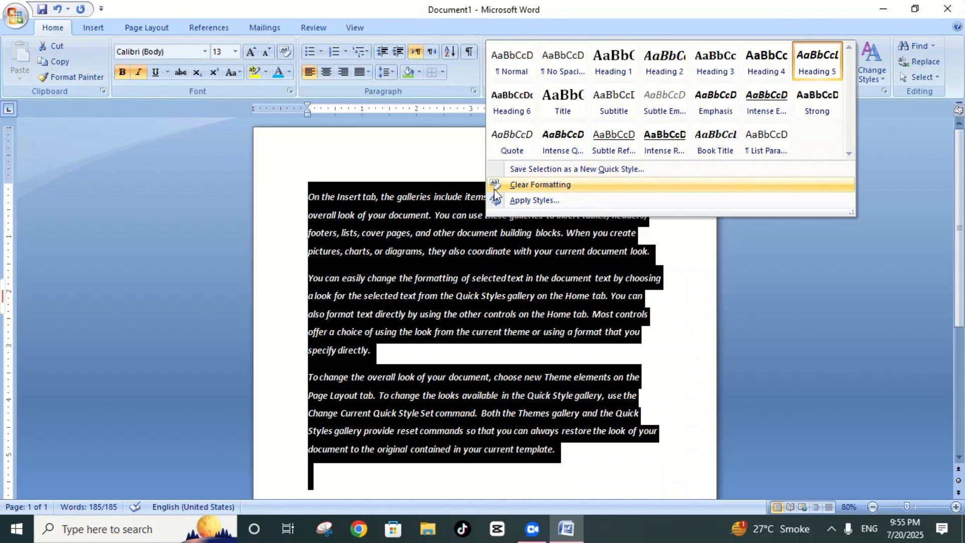
{"action": "left_click", "coordinate": [525, 201]}
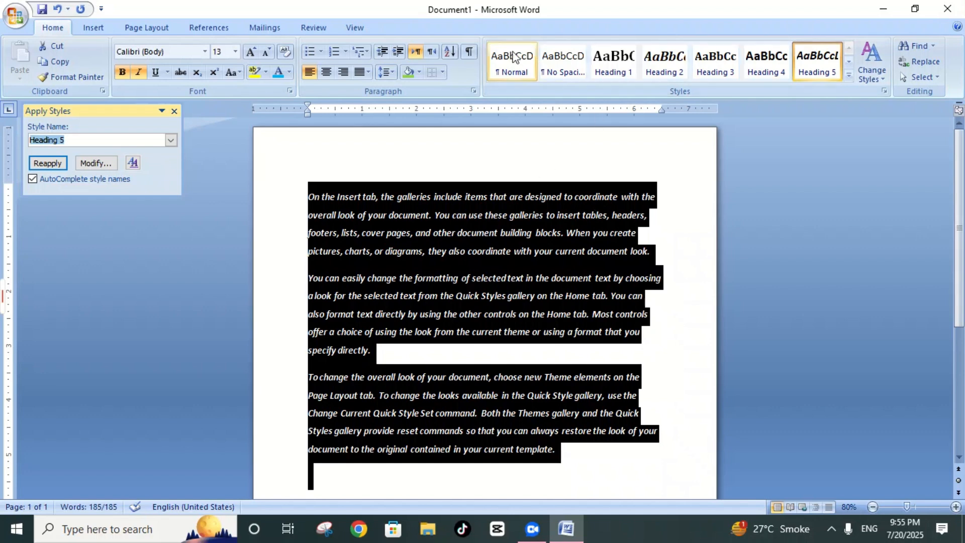
{"action": "left_click", "coordinate": [171, 141]}
{"action": "left_click", "coordinate": [192, 138]}
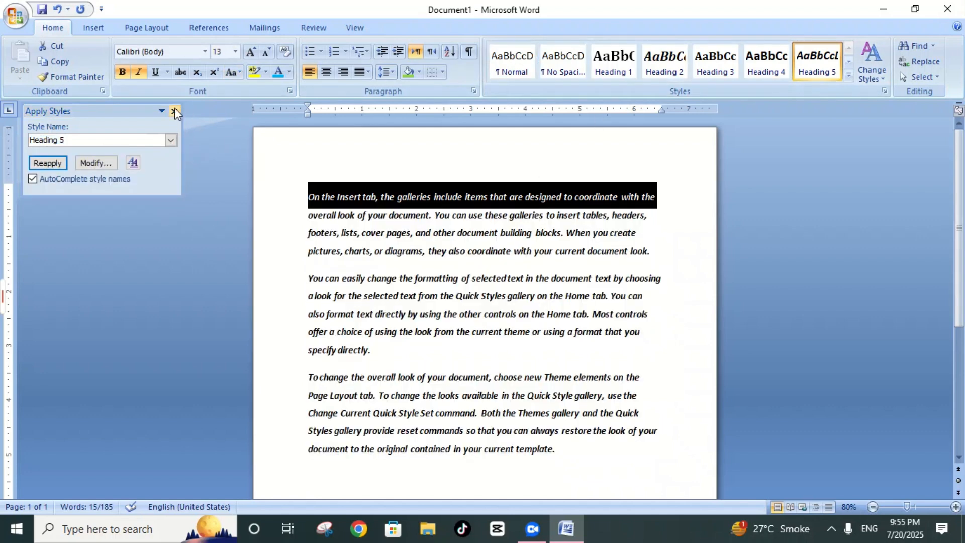
{"action": "left_click", "coordinate": [174, 111]}
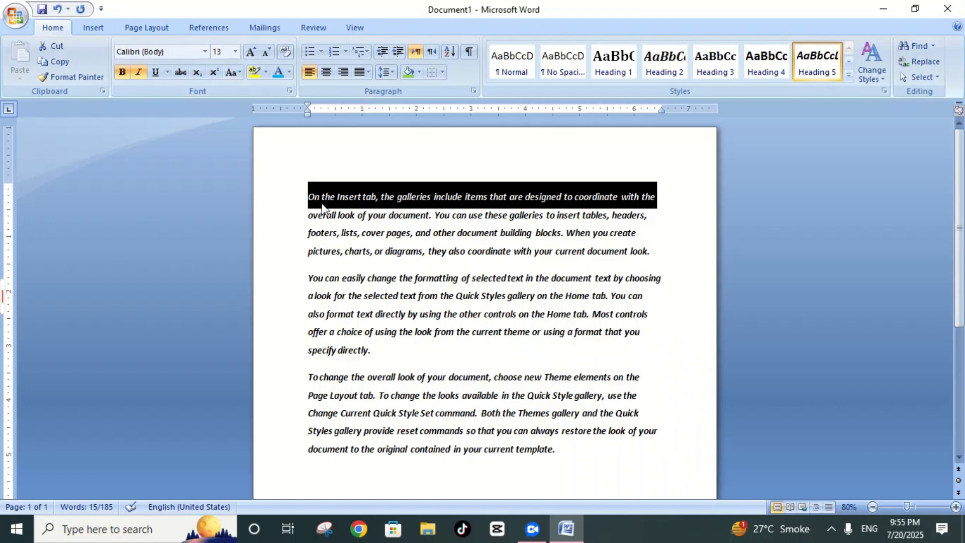
Step: Select the whole sample text and clear all of its formatting
{"action": "triple_click", "coordinate": [286, 215]}
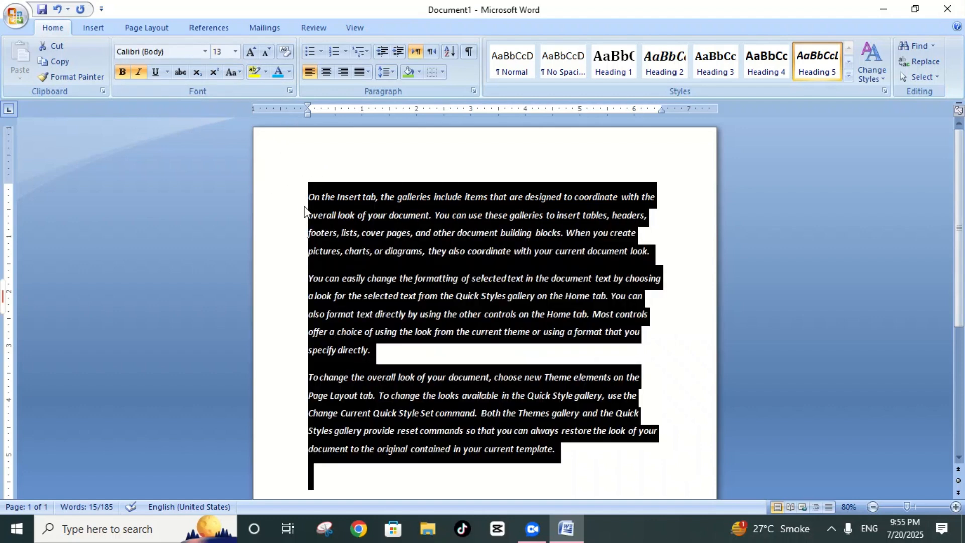
{"action": "left_click", "coordinate": [284, 51]}
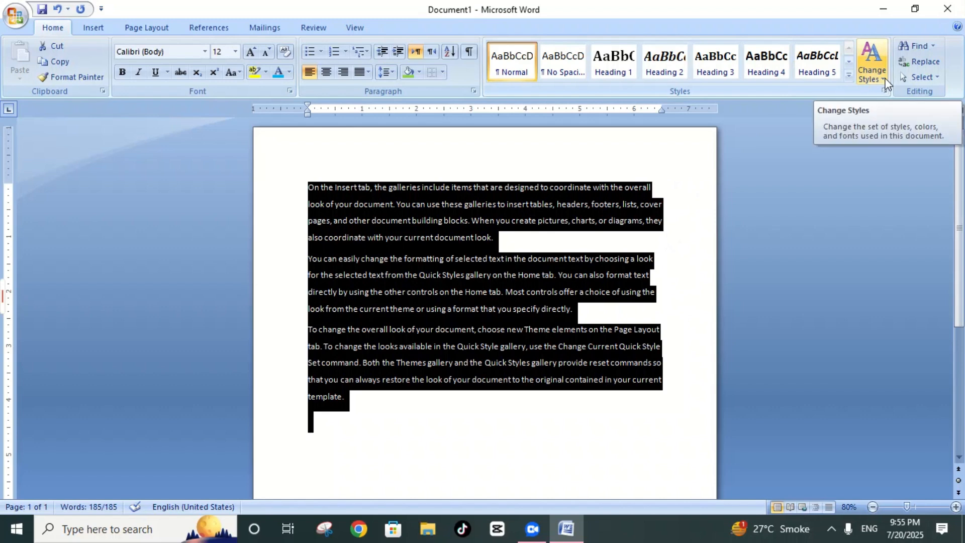
Step: Examine the available style sets, theme colors and theme fonts for the document without applying any, and deselect the text
{"action": "left_click", "coordinate": [869, 73]}
{"action": "mouse_move", "coordinate": [891, 94]}
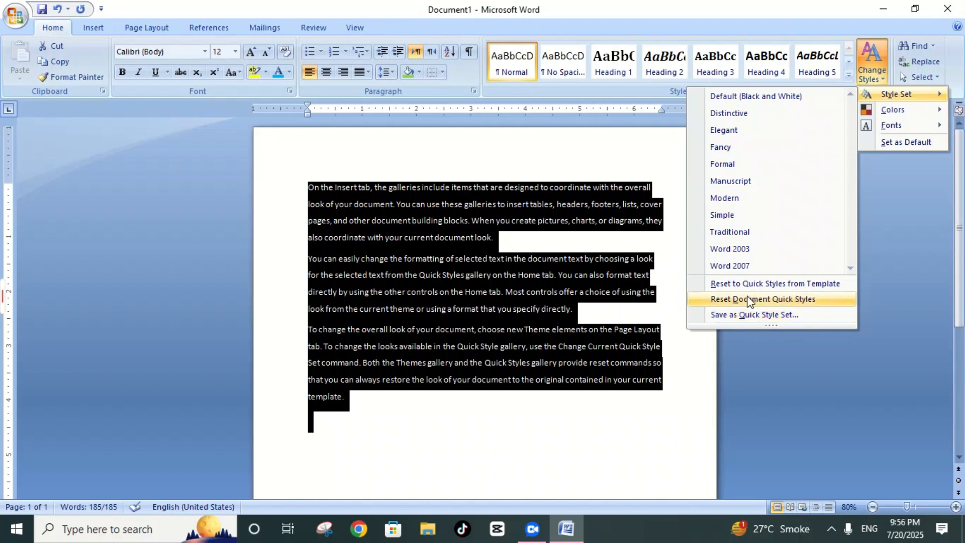
{"action": "mouse_move", "coordinate": [897, 112]}
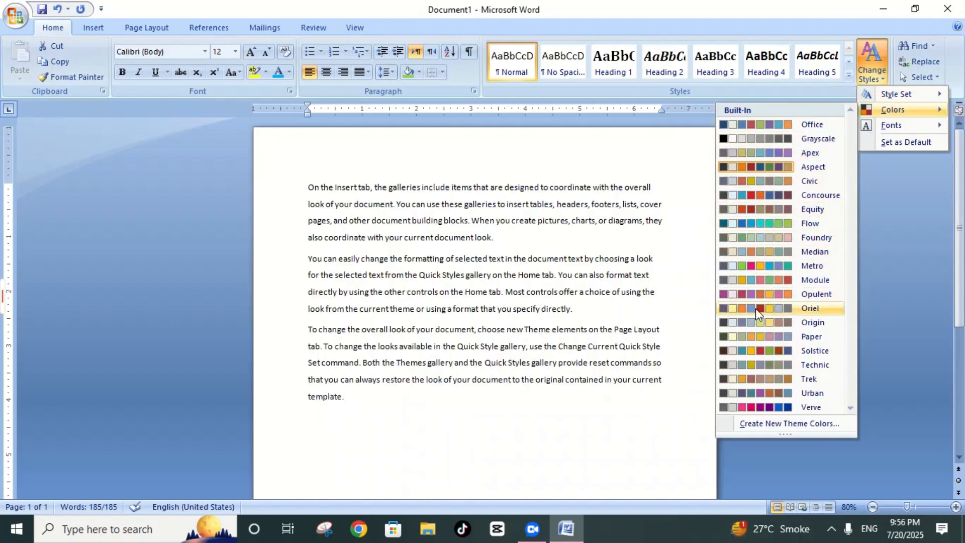
{"action": "key", "text": "ctrl+a"}
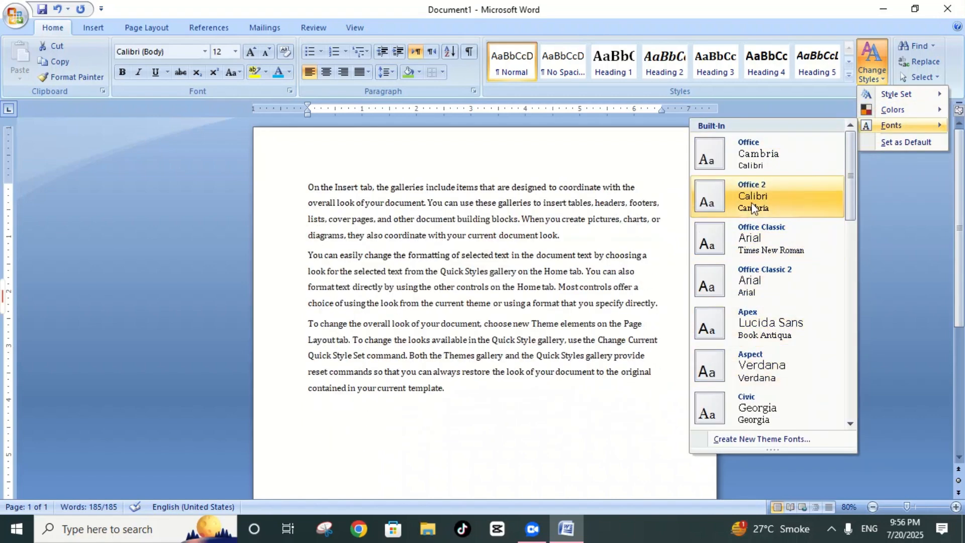
{"action": "left_click", "coordinate": [887, 139]}
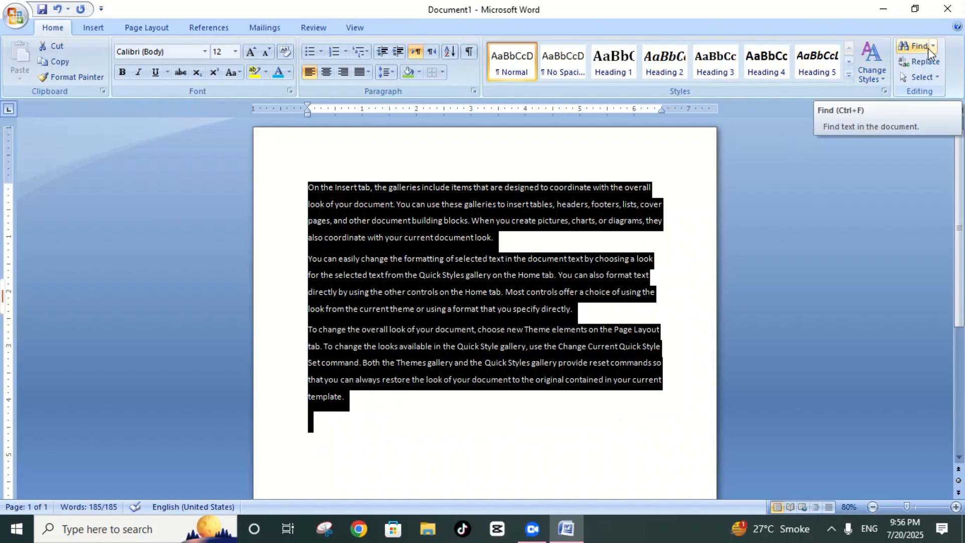
{"action": "left_click", "coordinate": [668, 254]}
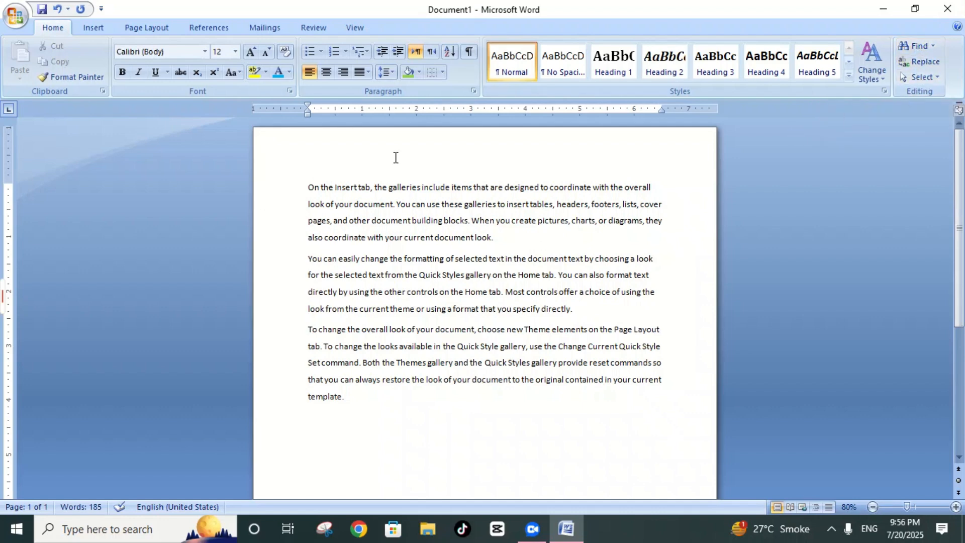
Step: Search the document for the word "to", moving through its matches one at a time
{"action": "left_click", "coordinate": [956, 506]}
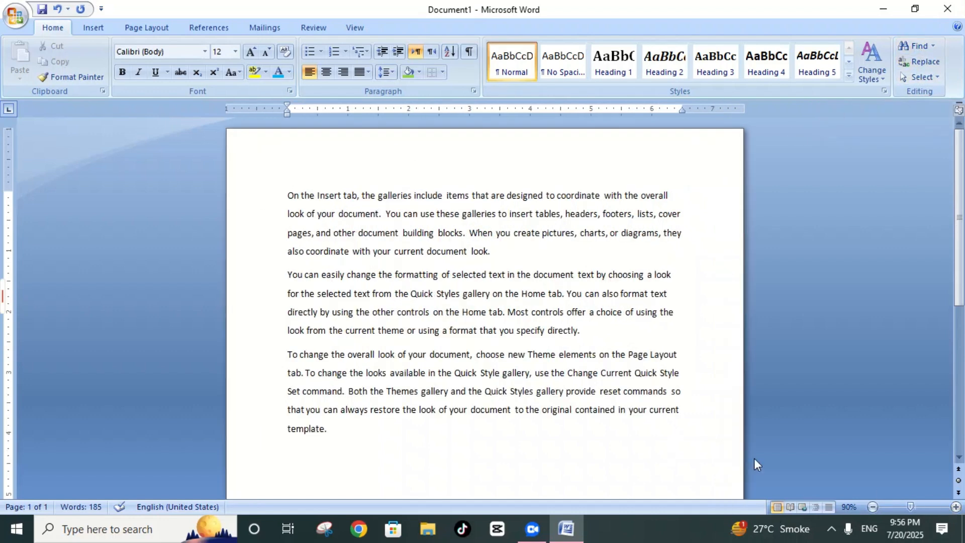
{"action": "key", "text": "ctrl+a"}
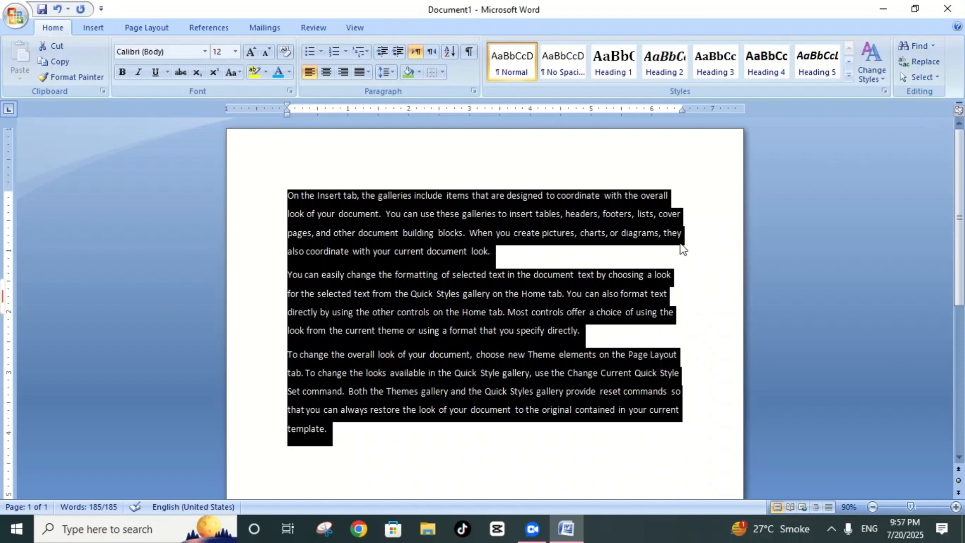
{"action": "left_click", "coordinate": [734, 172]}
{"action": "left_click", "coordinate": [913, 46]}
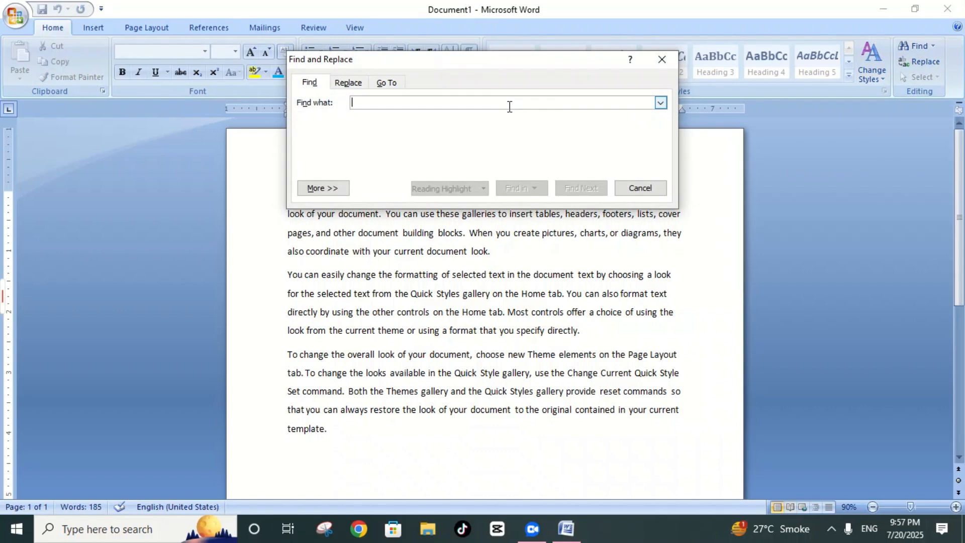
{"action": "type", "text": "to"}
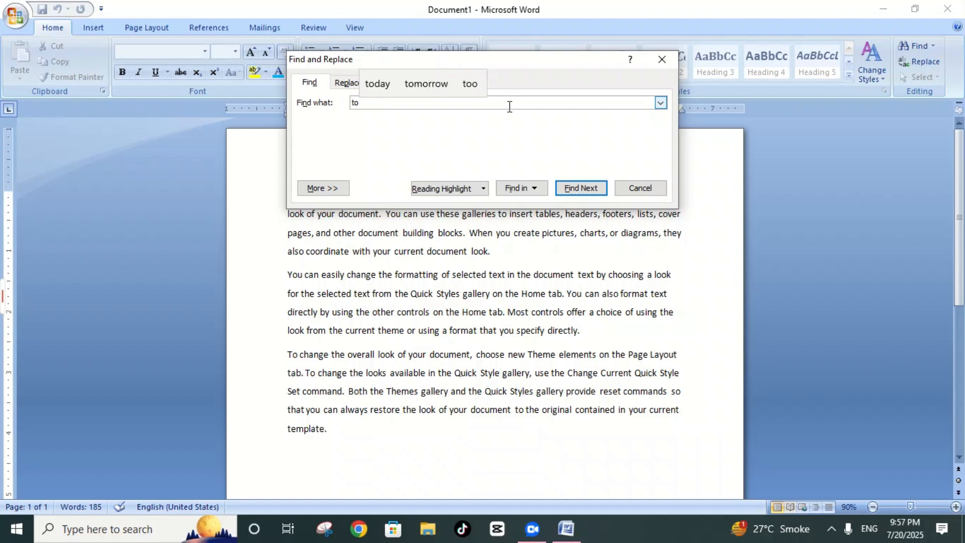
{"action": "left_click", "coordinate": [569, 189]}
{"action": "left_click", "coordinate": [569, 189]}
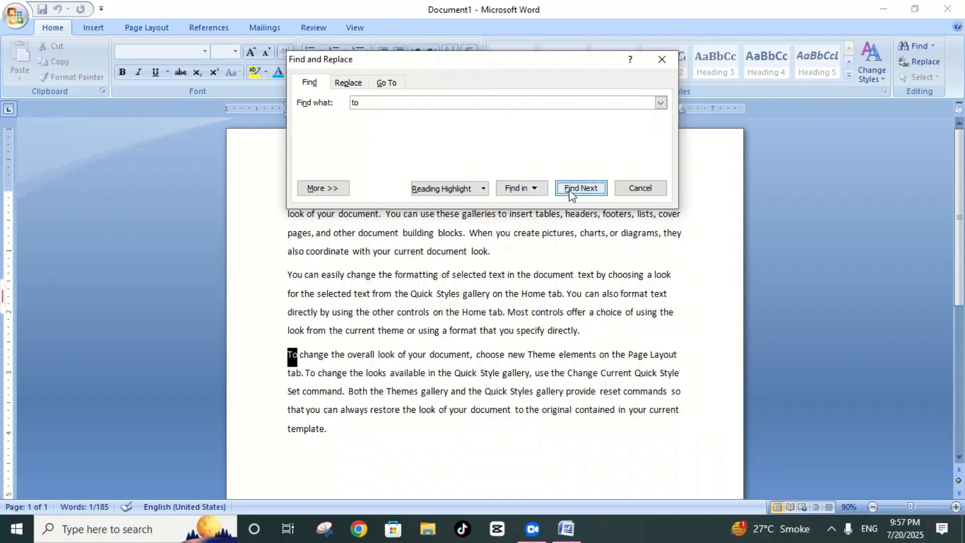
Step: Find all occurrences of "to" in the main document at once and close the search
{"action": "left_click", "coordinate": [525, 189]}
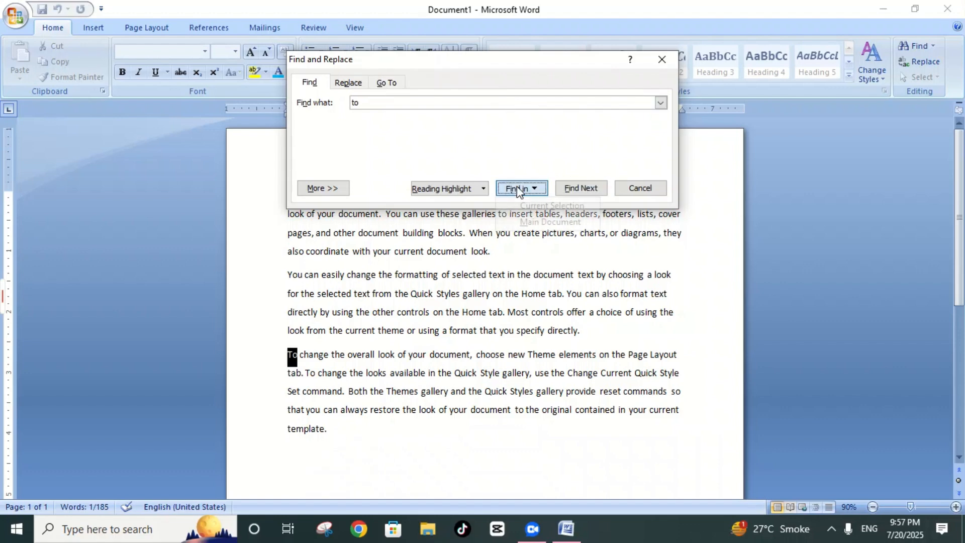
{"action": "left_click", "coordinate": [550, 222]}
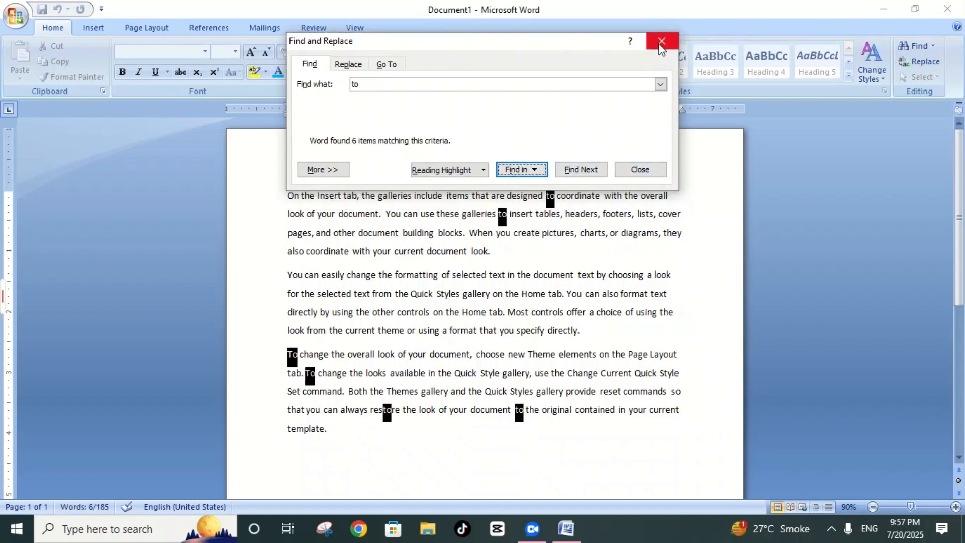
{"action": "left_click", "coordinate": [661, 40]}
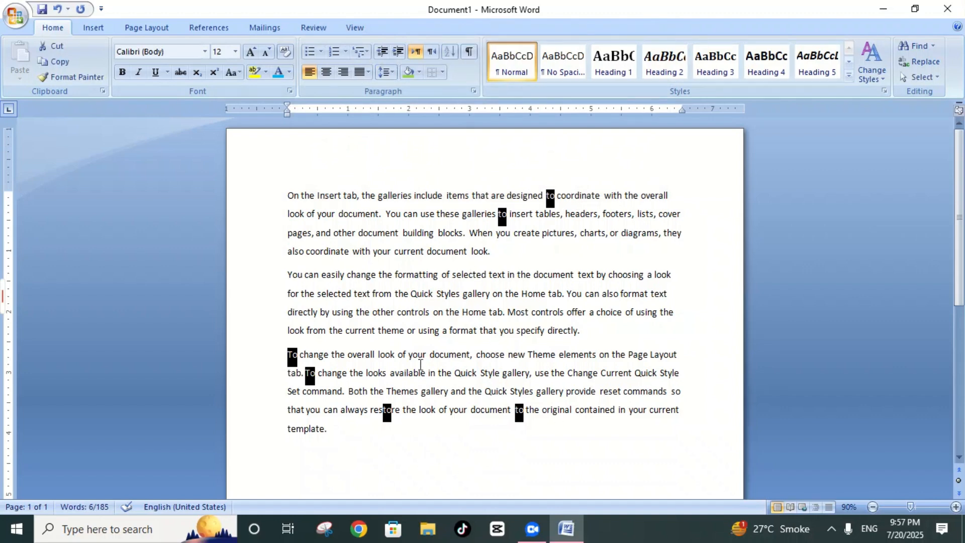
{"action": "left_click", "coordinate": [933, 46]}
{"action": "left_click", "coordinate": [924, 63]}
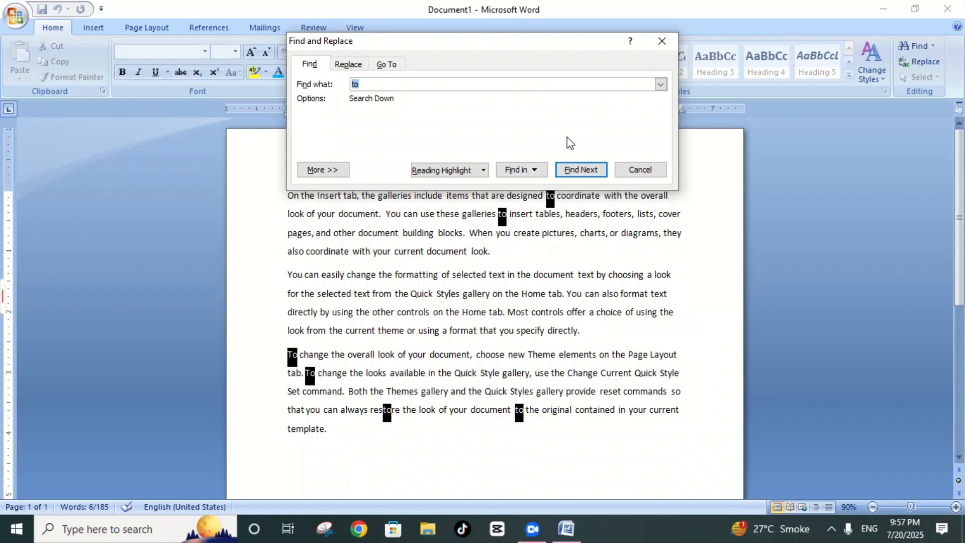
{"action": "left_click", "coordinate": [660, 42]}
Step: Replace every occurrence of "to" in the whole document with "the"
{"action": "left_click", "coordinate": [916, 64]}
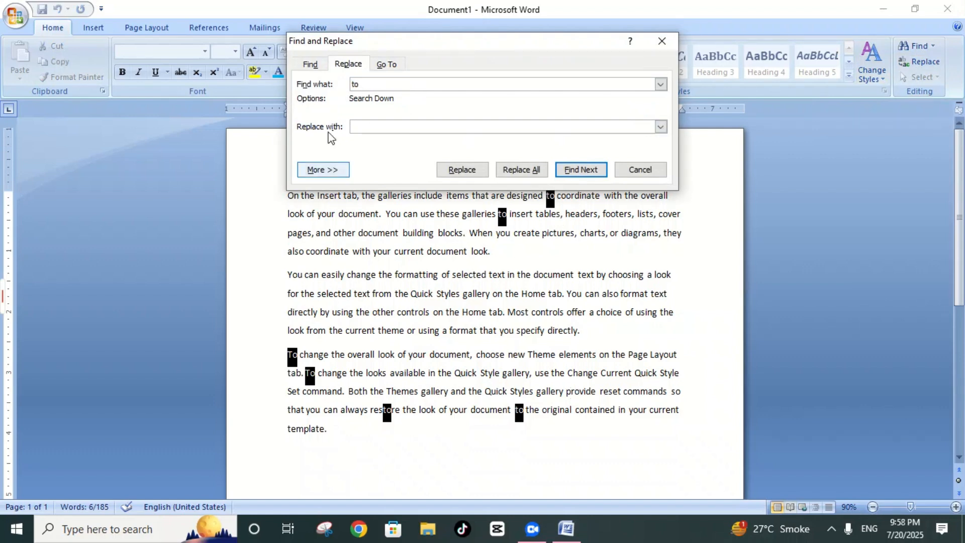
{"action": "left_click", "coordinate": [387, 127]}
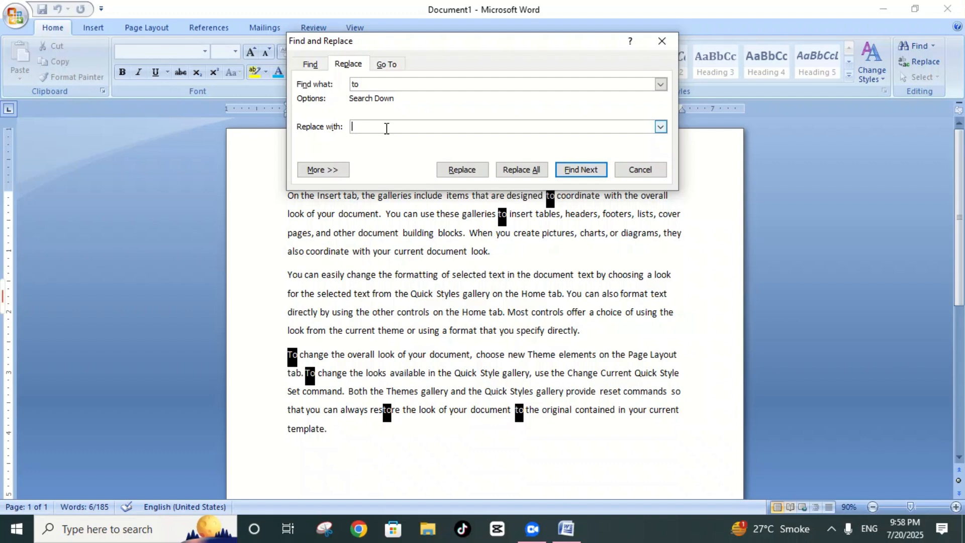
{"action": "type", "text": "th"}
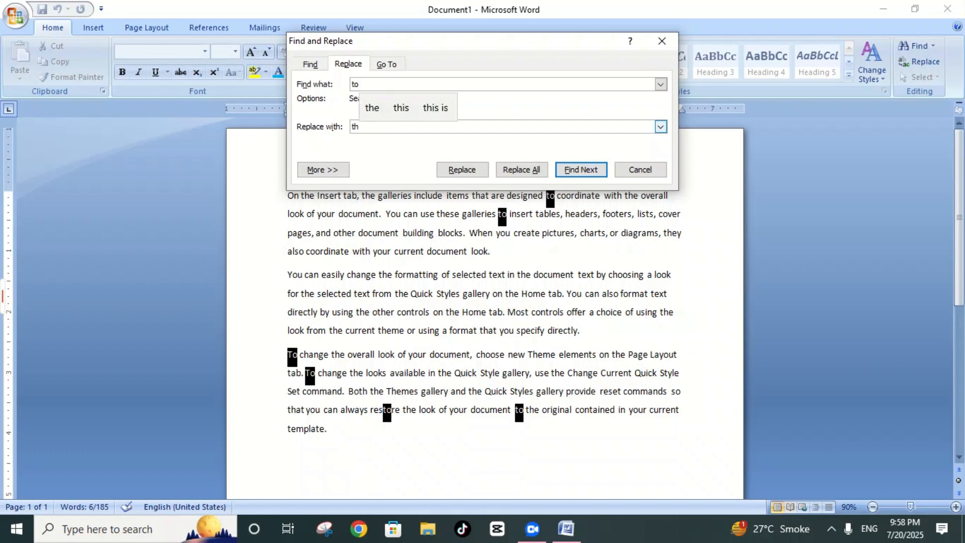
{"action": "type", "text": "e"}
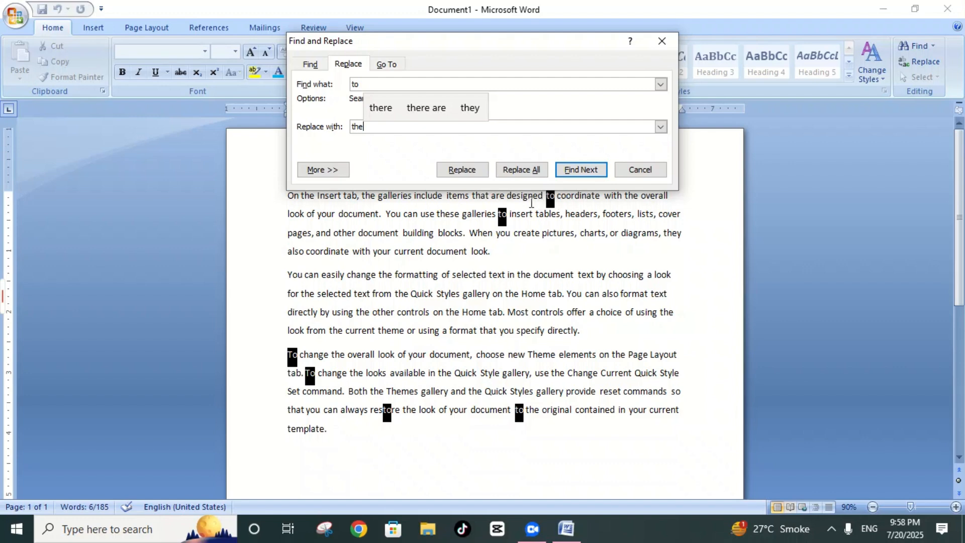
{"action": "left_click_drag", "start_coordinate": [513, 42], "coordinate": [525, 257]}
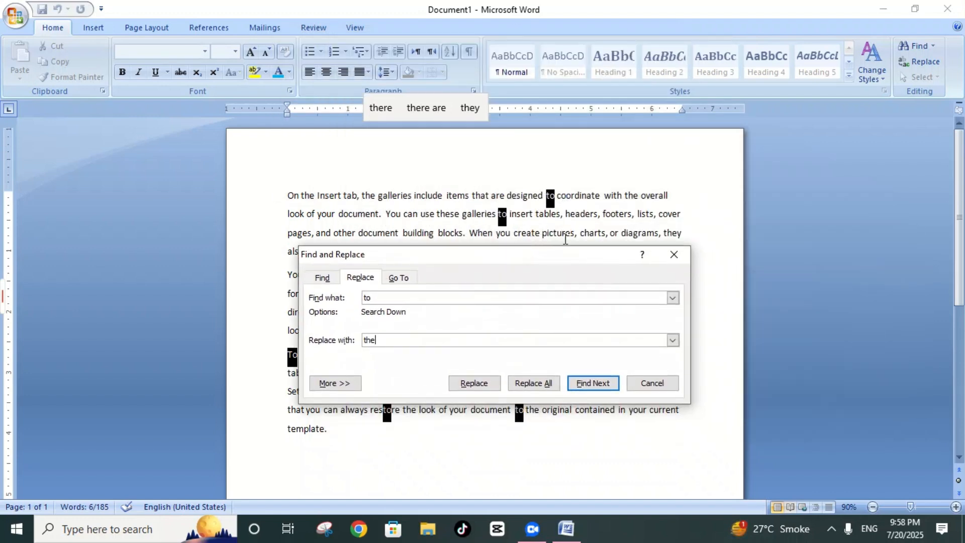
{"action": "left_click_drag", "start_coordinate": [472, 254], "coordinate": [456, 42]}
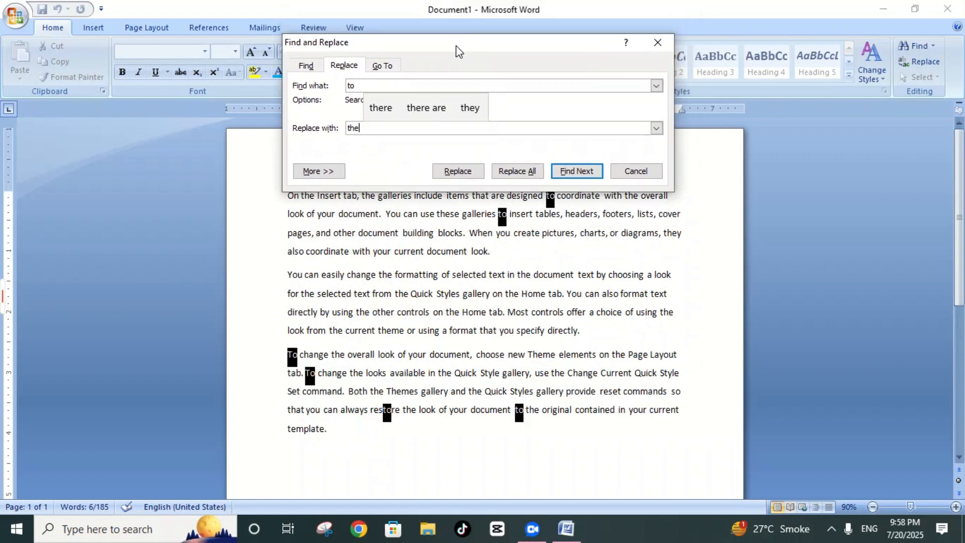
{"action": "left_click", "coordinate": [518, 176]}
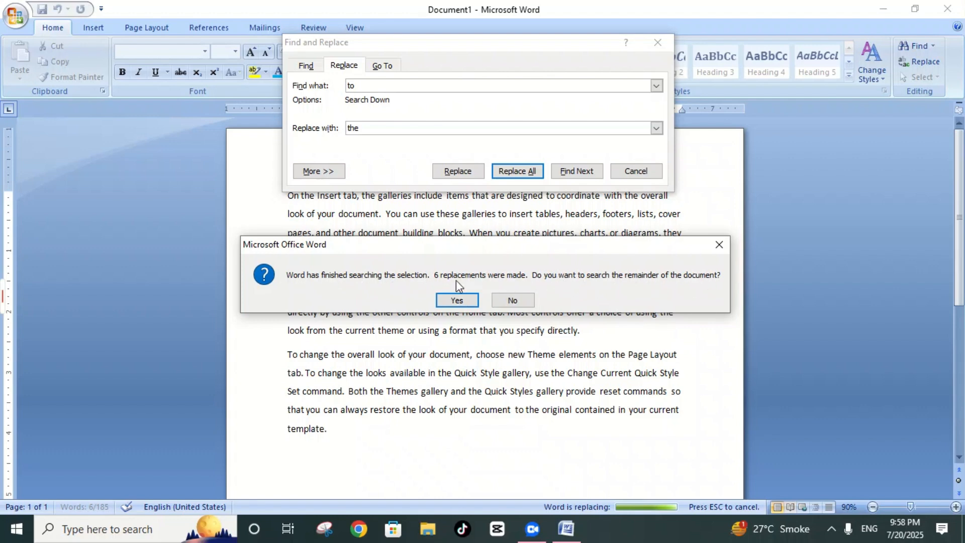
{"action": "left_click", "coordinate": [448, 301]}
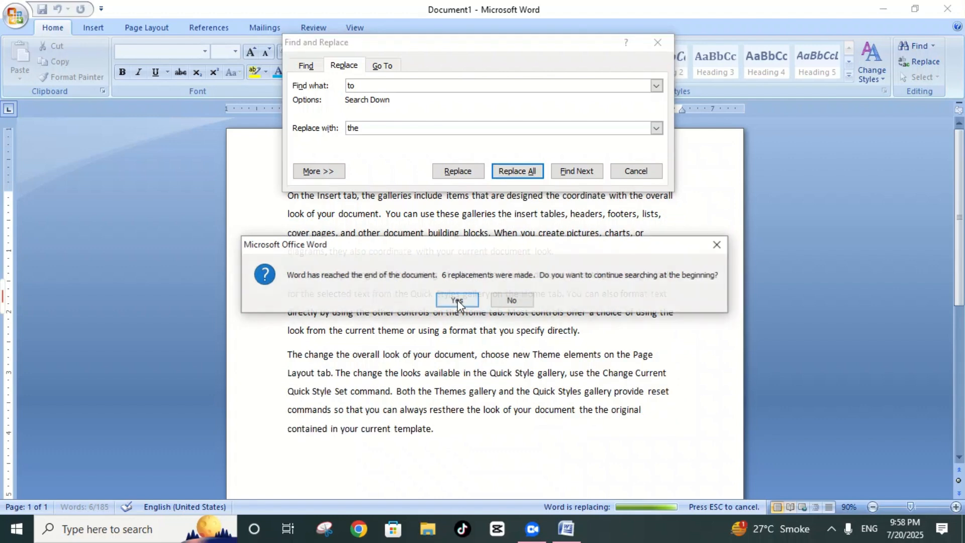
{"action": "left_click", "coordinate": [456, 300]}
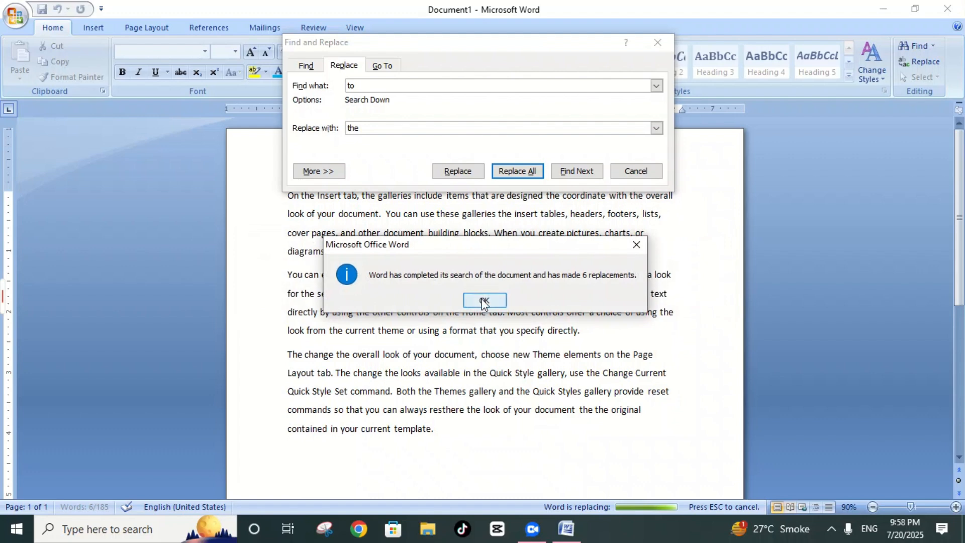
{"action": "left_click", "coordinate": [483, 299]}
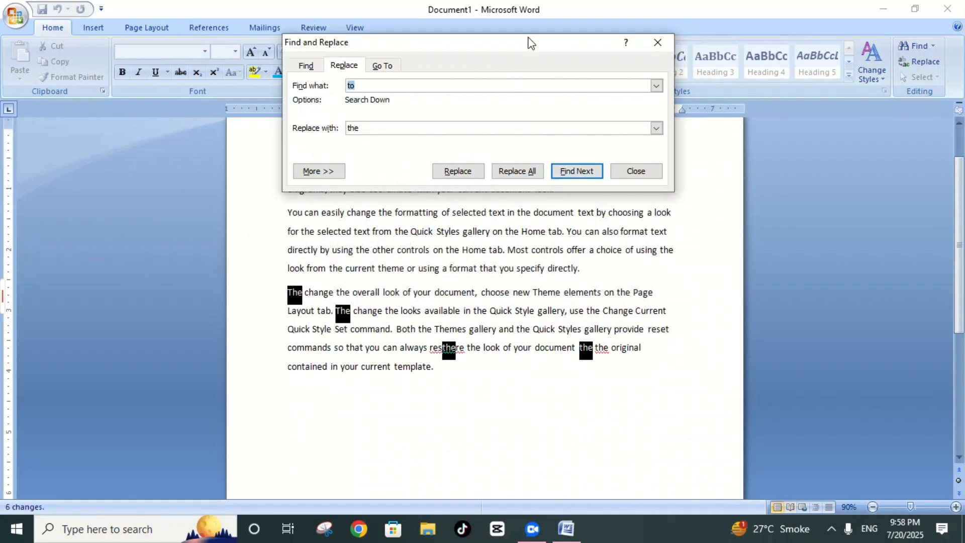
Step: Move the Find and Replace dialog aside to examine the replaced words, and close it
{"action": "left_click_drag", "start_coordinate": [530, 43], "coordinate": [519, 417]}
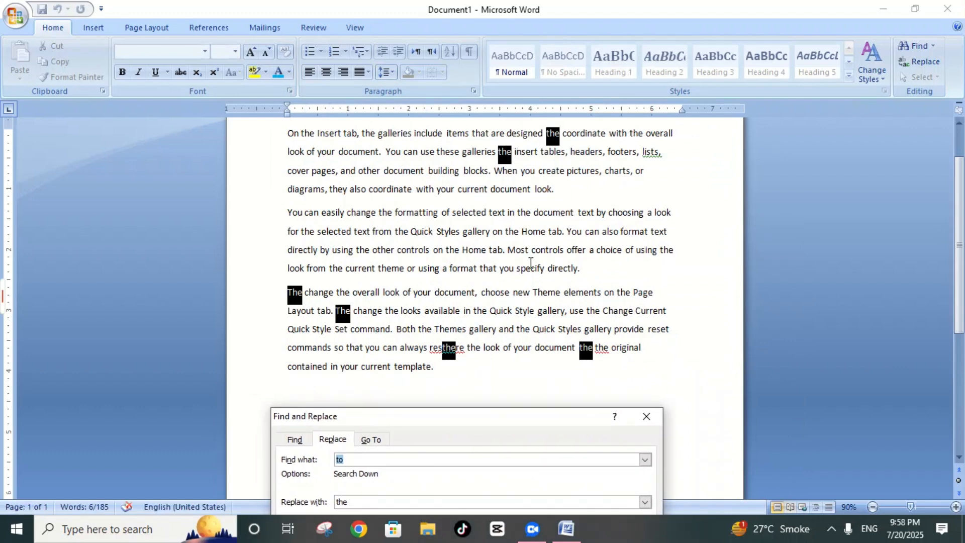
{"action": "left_click_drag", "start_coordinate": [465, 421], "coordinate": [473, 99]}
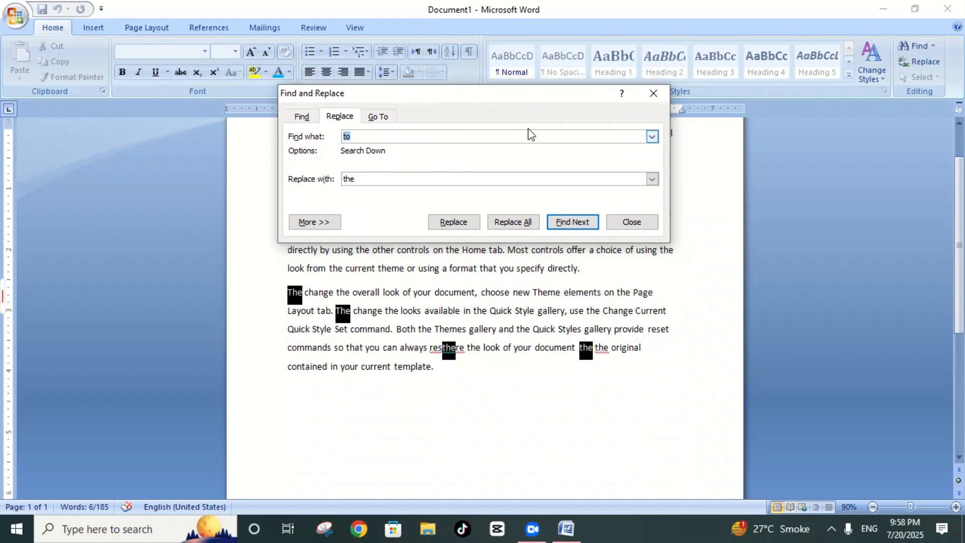
{"action": "left_click", "coordinate": [641, 225]}
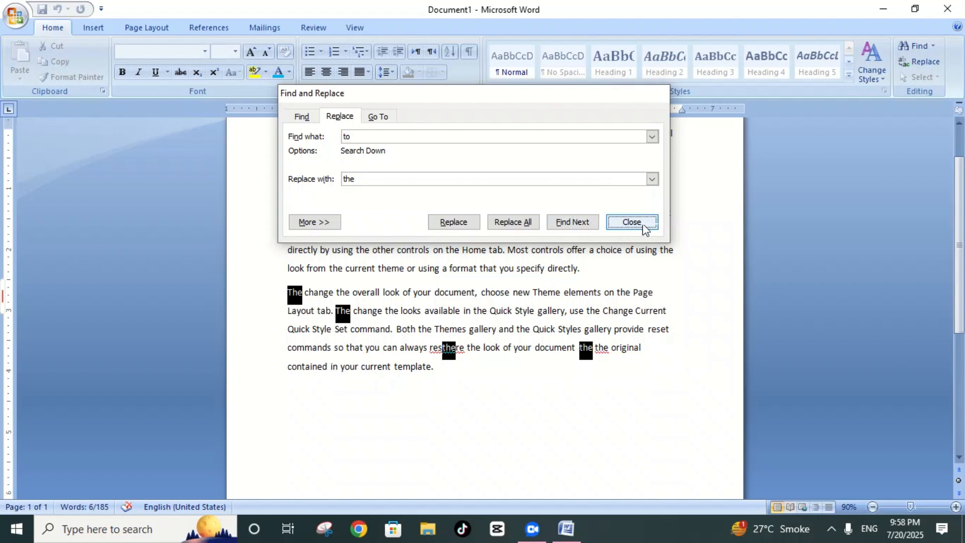
Step: Deselect the replaced words and select the document's entire content with Select All
{"action": "left_click", "coordinate": [934, 77]}
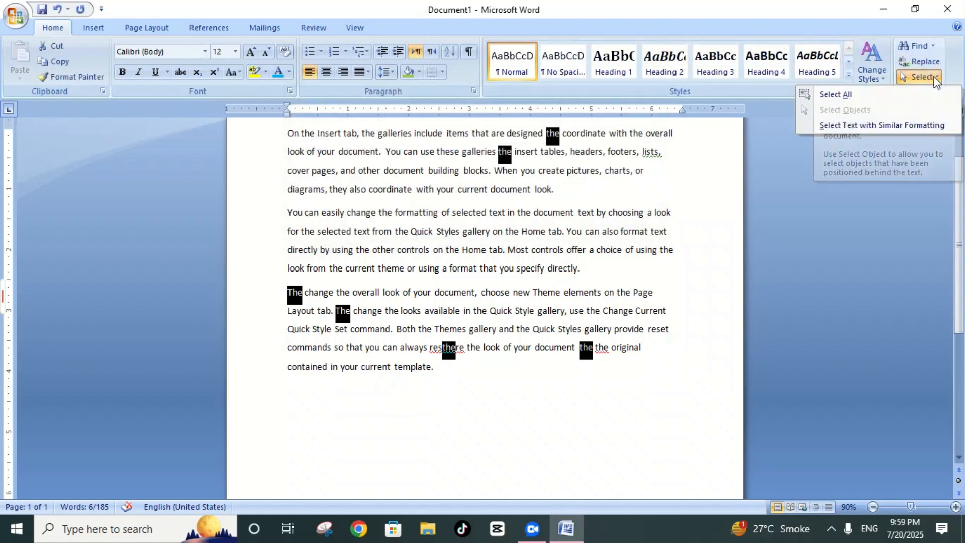
{"action": "left_click", "coordinate": [713, 203]}
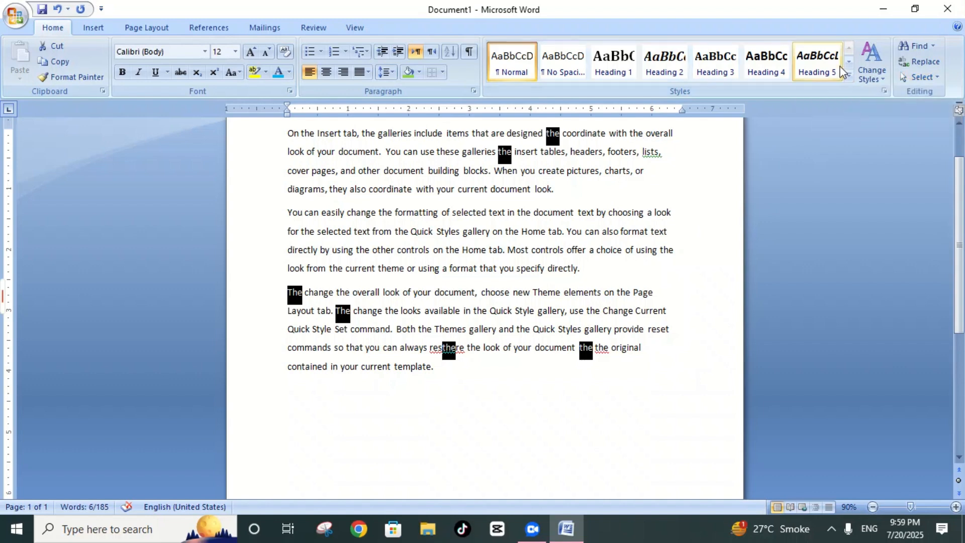
{"action": "left_click", "coordinate": [688, 197]}
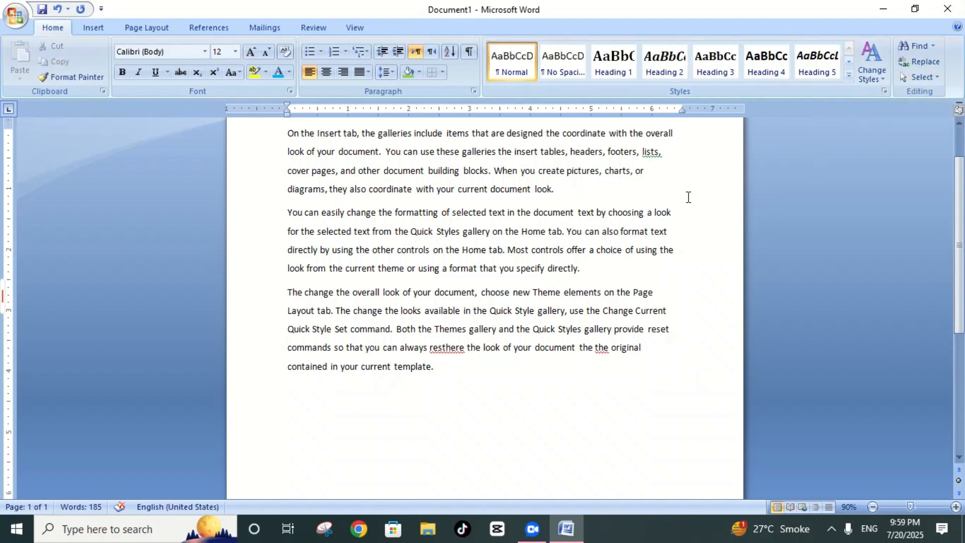
{"action": "scroll", "coordinate": [634, 197], "scroll_direction": "up", "scroll_amount": 2}
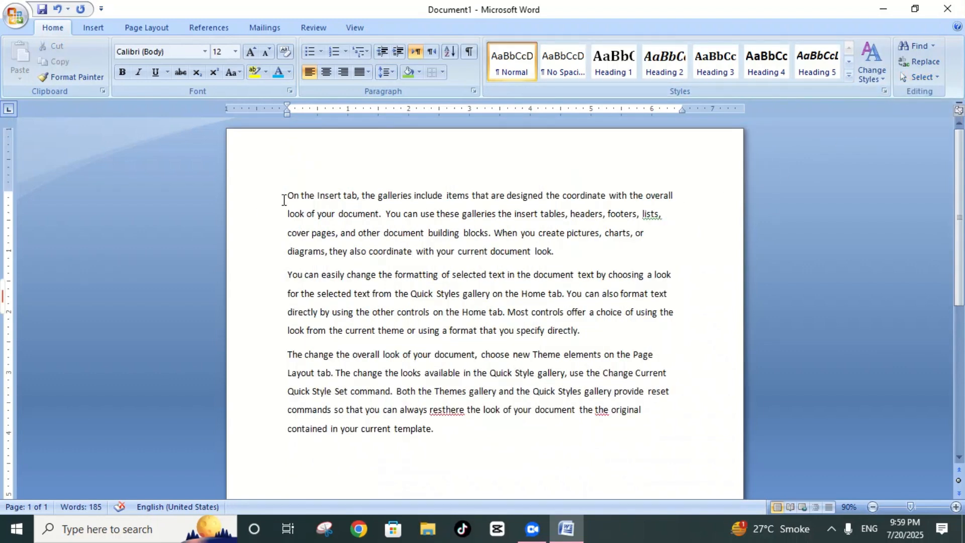
{"action": "left_click", "coordinate": [921, 80]}
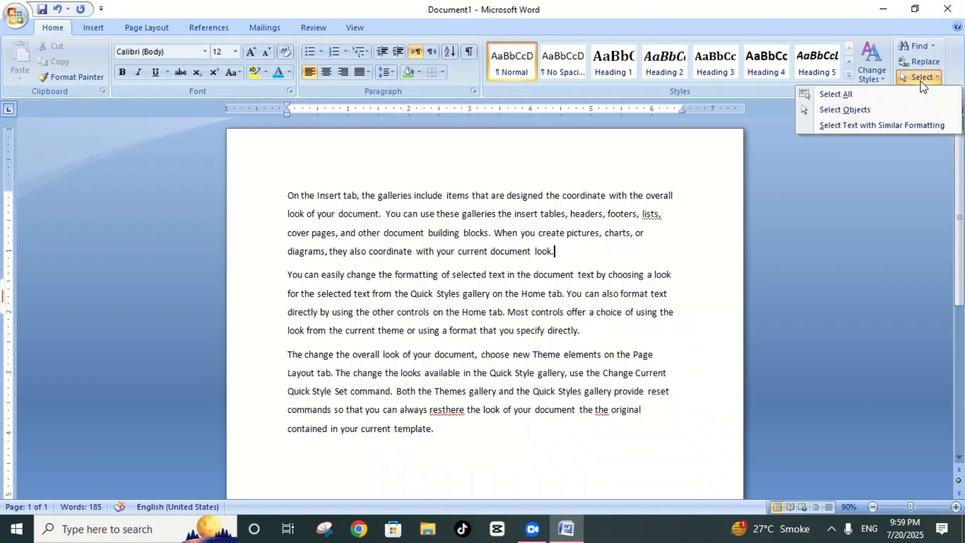
{"action": "left_click", "coordinate": [837, 98]}
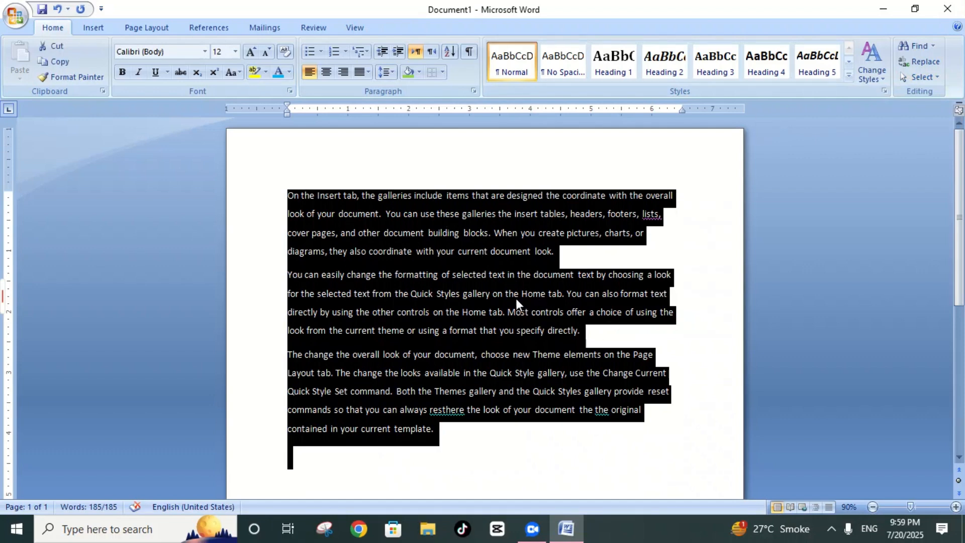
Step: Draw a rectangle about 1.09" wide and 0.47" high above the first paragraph and deselect it
{"action": "left_click", "coordinate": [925, 77]}
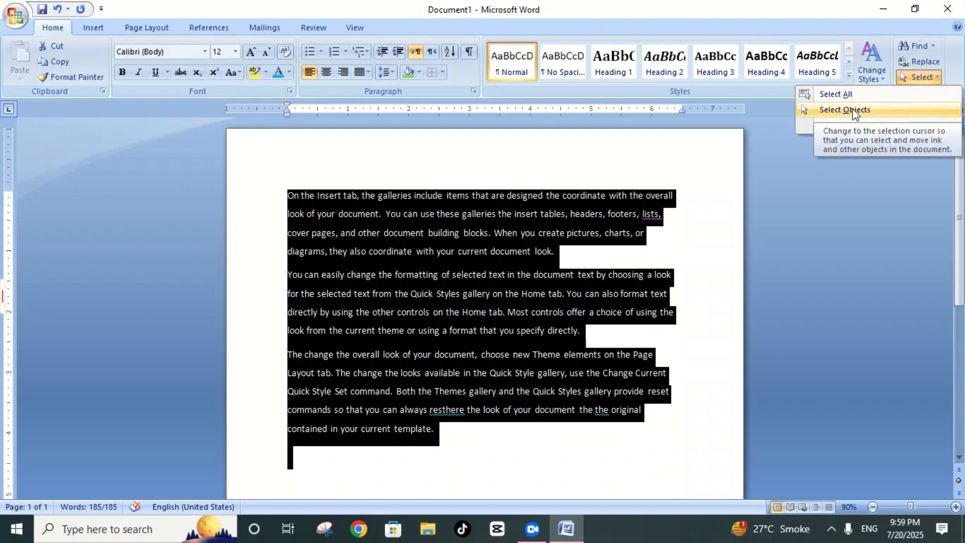
{"action": "left_click", "coordinate": [95, 28]}
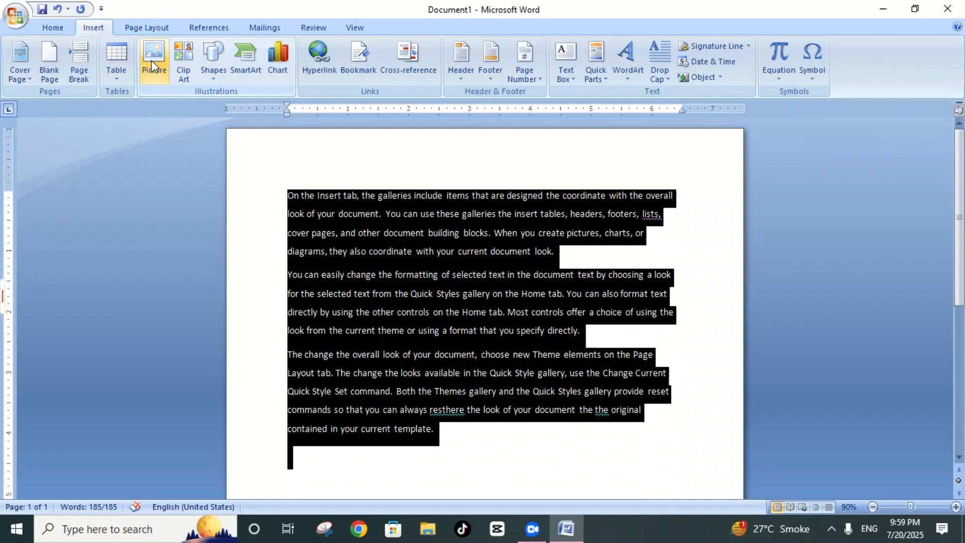
{"action": "left_click", "coordinate": [214, 73]}
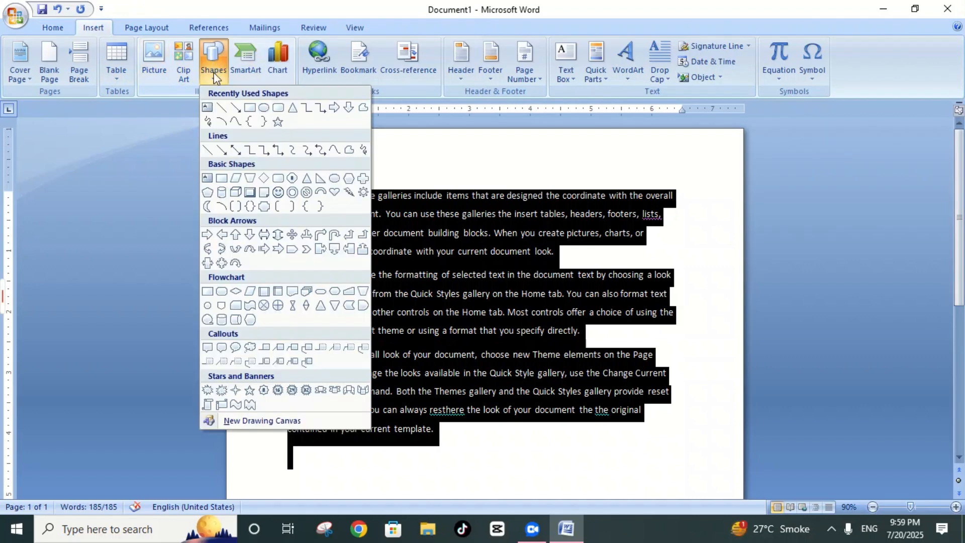
{"action": "left_click", "coordinate": [250, 108]}
{"action": "left_click_drag", "start_coordinate": [347, 152], "coordinate": [414, 180]}
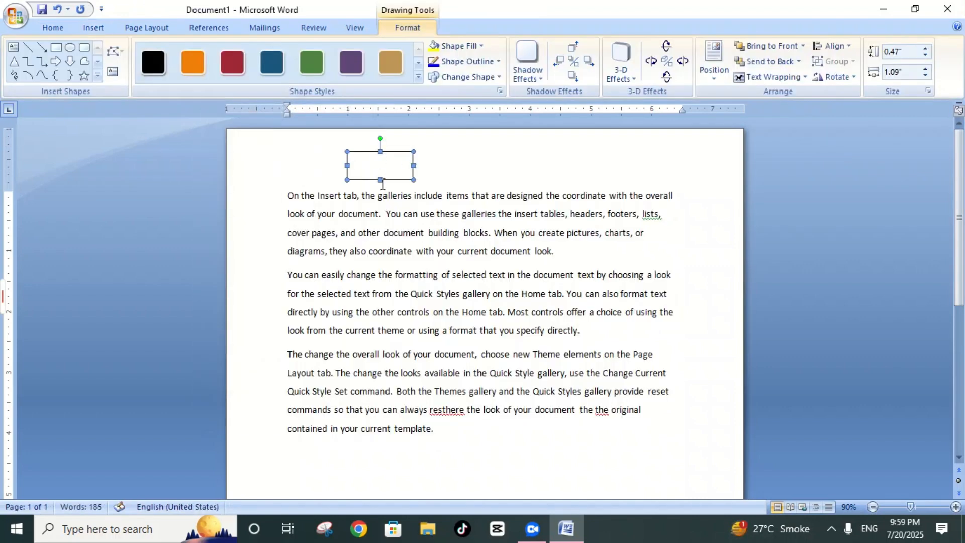
{"action": "left_click", "coordinate": [447, 163]}
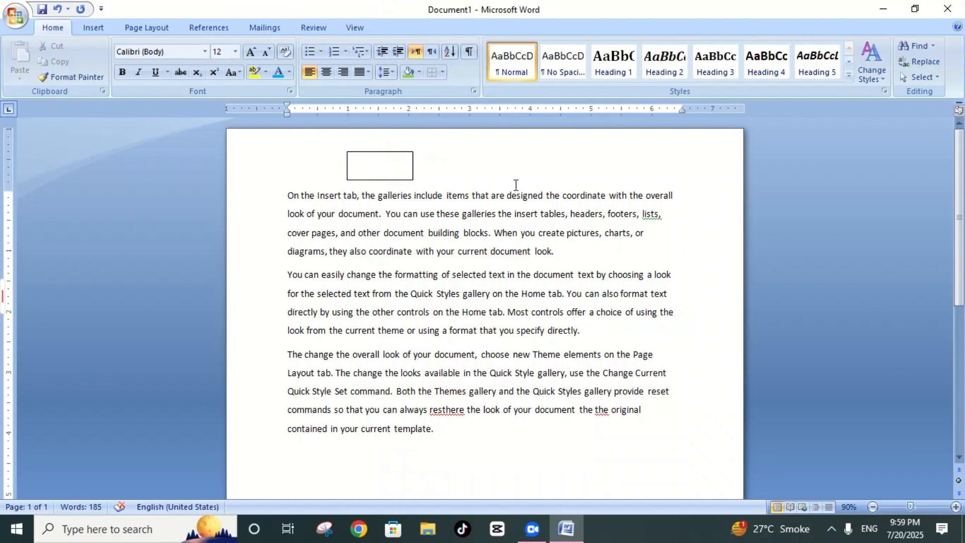
Step: Turn the Select Objects mode on and off again
{"action": "left_click", "coordinate": [927, 78]}
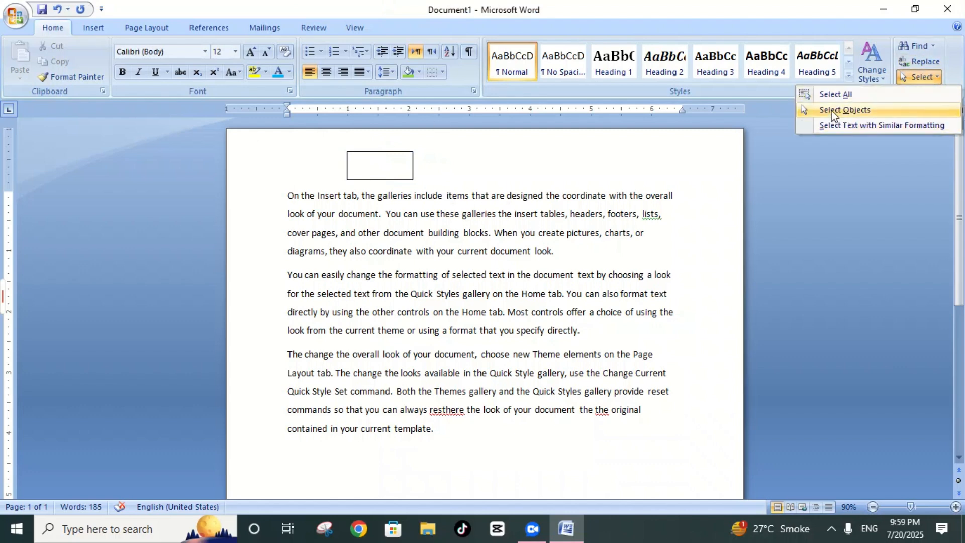
{"action": "left_click", "coordinate": [831, 109]}
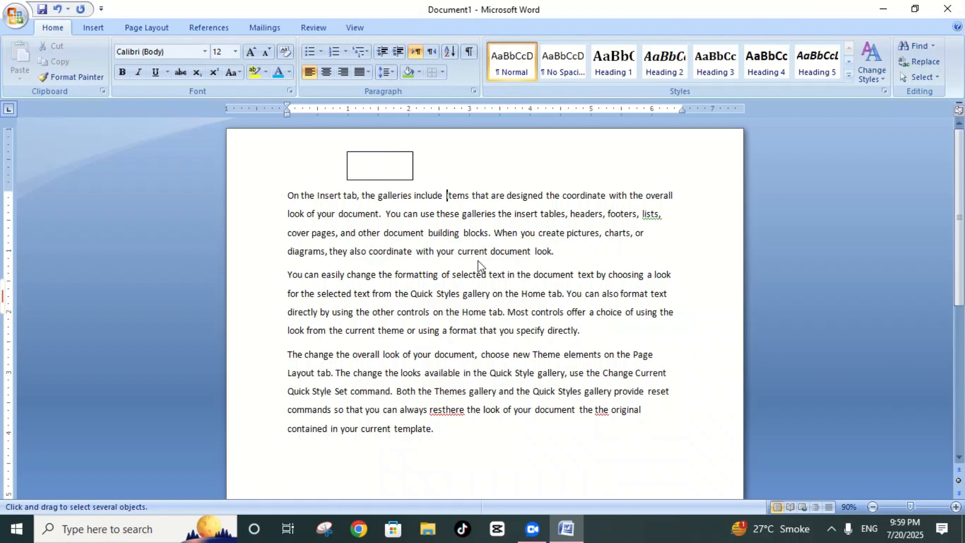
{"action": "left_click", "coordinate": [922, 78]}
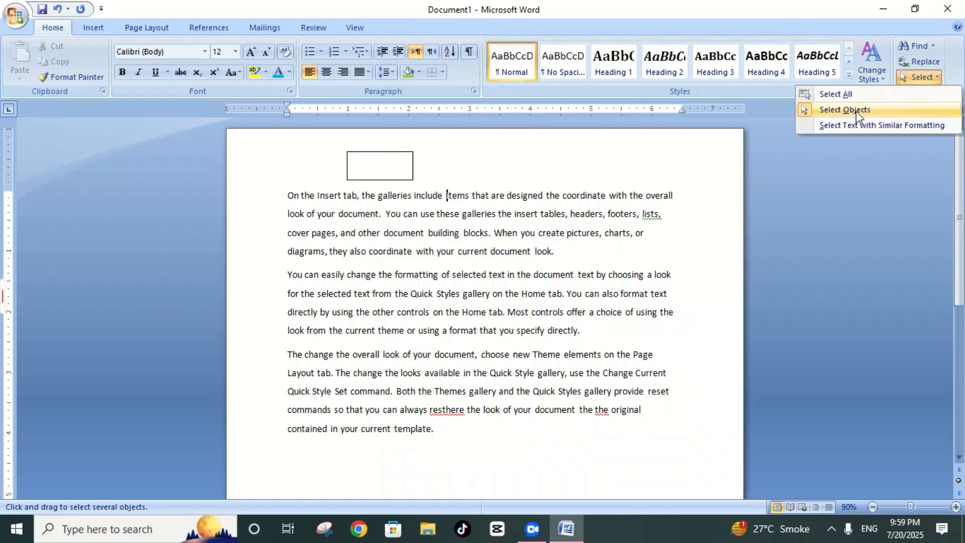
{"action": "left_click", "coordinate": [856, 111]}
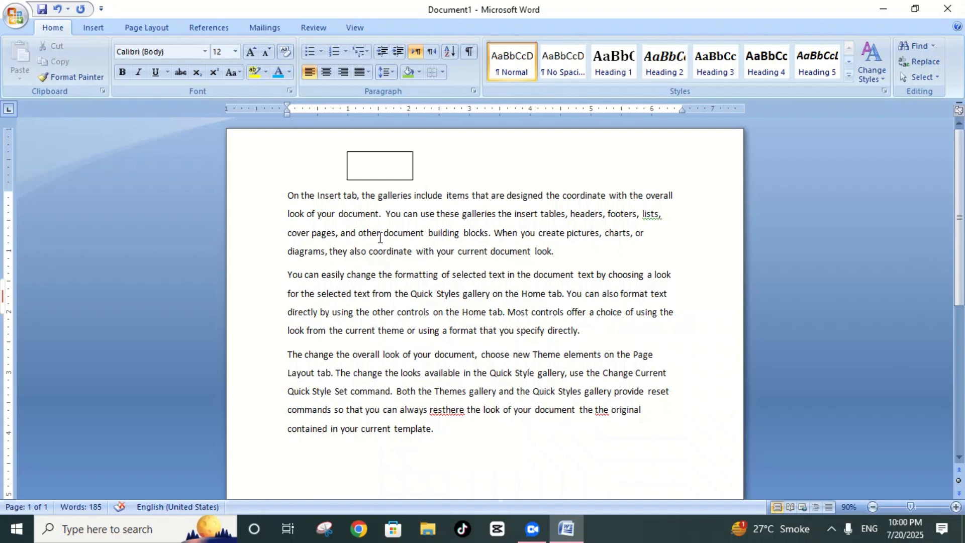
Step: Move the rectangle to the right along the first paragraph's upper edge, and delete it
{"action": "left_click", "coordinate": [380, 166]}
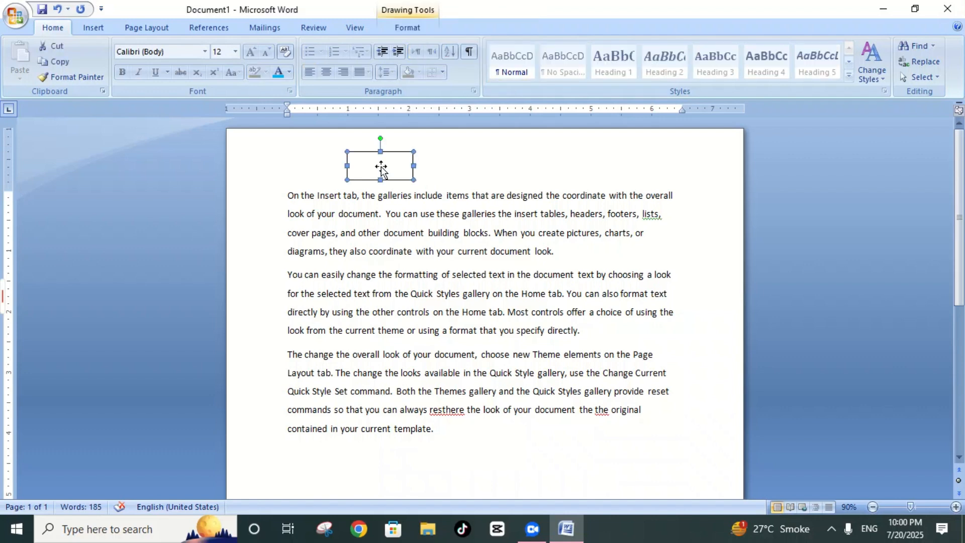
{"action": "left_click_drag", "start_coordinate": [380, 167], "coordinate": [527, 179]}
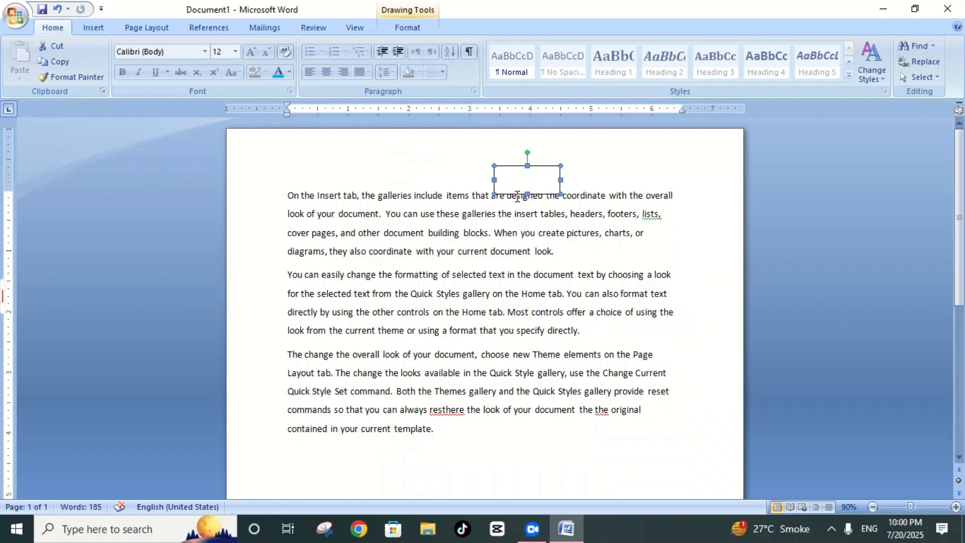
{"action": "key", "text": "Delete"}
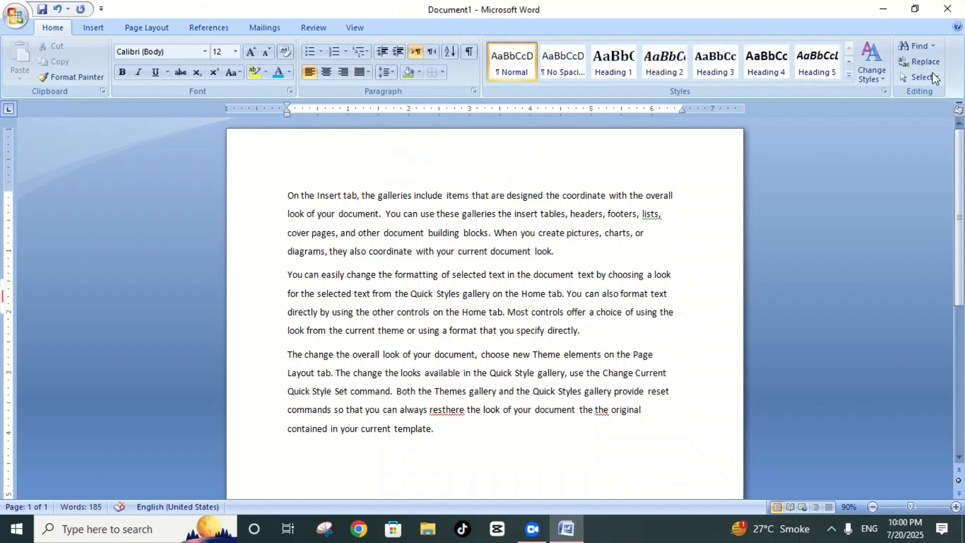
Step: Select all text with formatting similar to the first paragraph, reselect the three paragraphs by hand, and clear the selection
{"action": "left_click", "coordinate": [927, 77]}
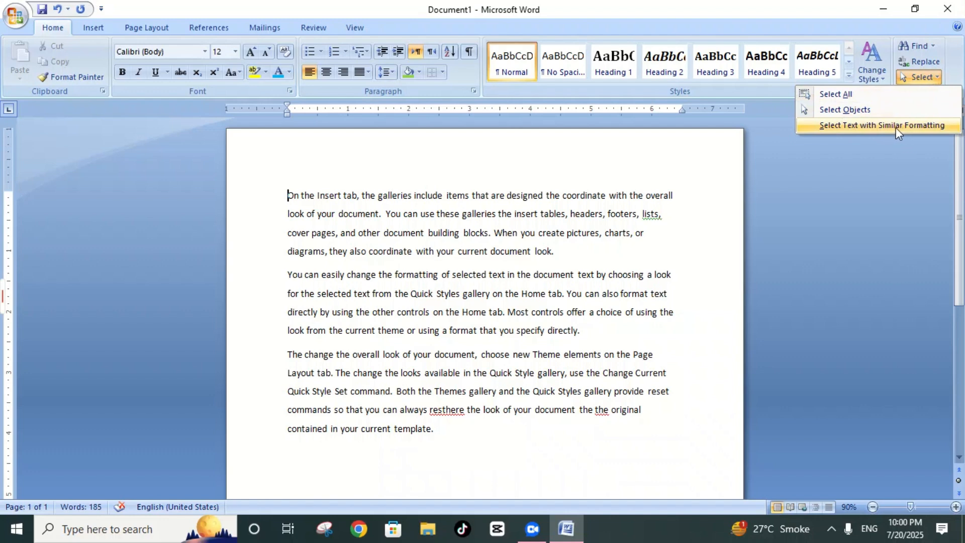
{"action": "left_click", "coordinate": [881, 128]}
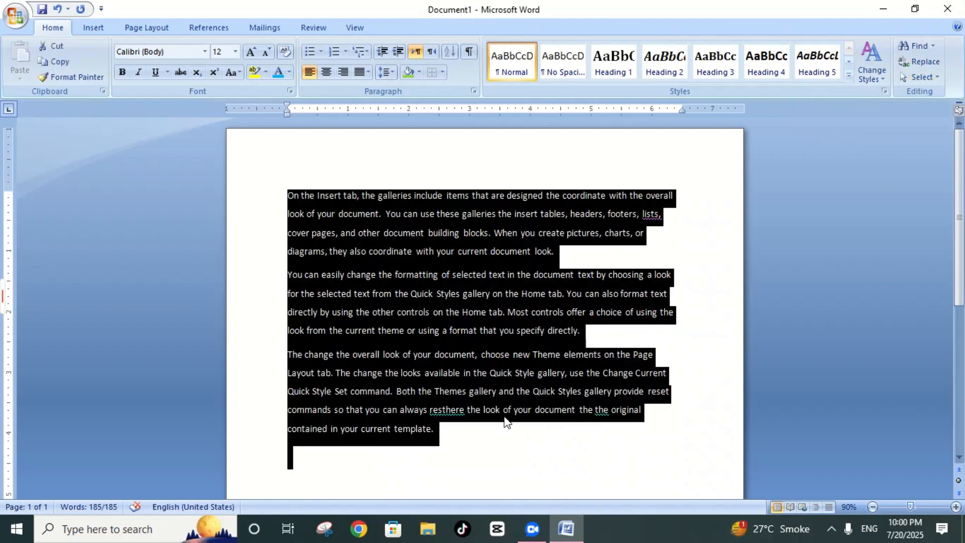
{"action": "left_click", "coordinate": [471, 438]}
{"action": "left_click_drag", "start_coordinate": [287, 194], "coordinate": [442, 435]}
{"action": "left_click", "coordinate": [682, 244]}
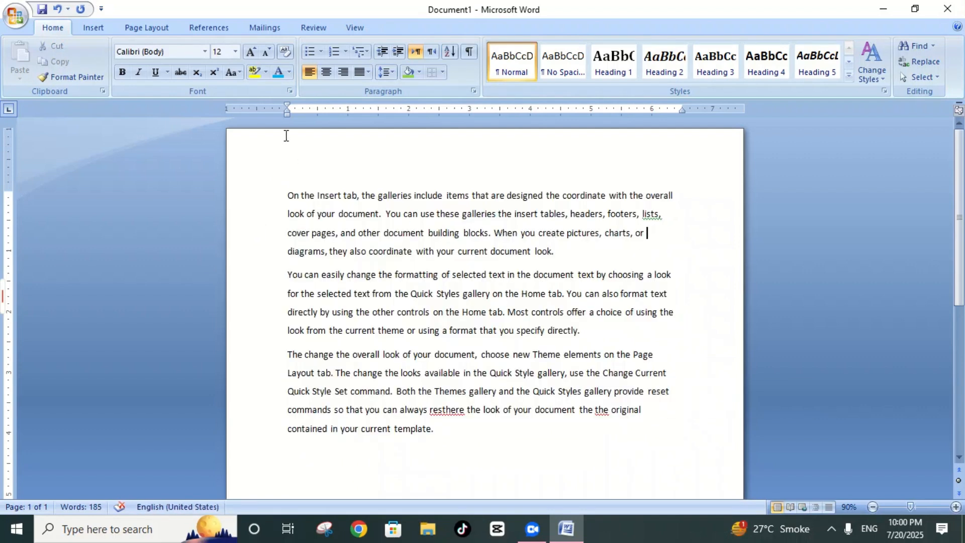